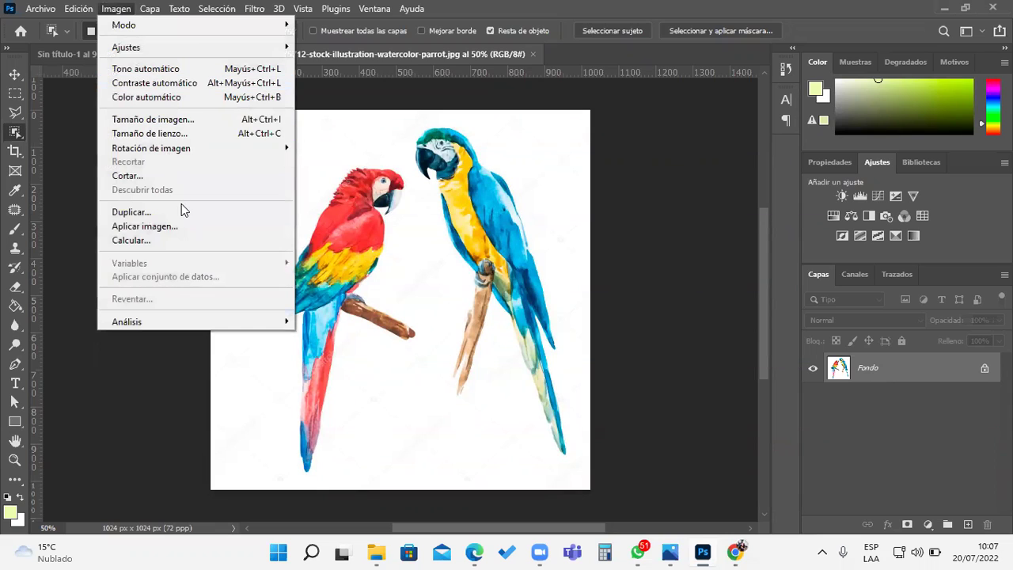
Duplicate the parrot image and crop the copy around the red parrot to about 552 x 1024 px.
{"action": "left_click", "coordinate": [182, 216]}
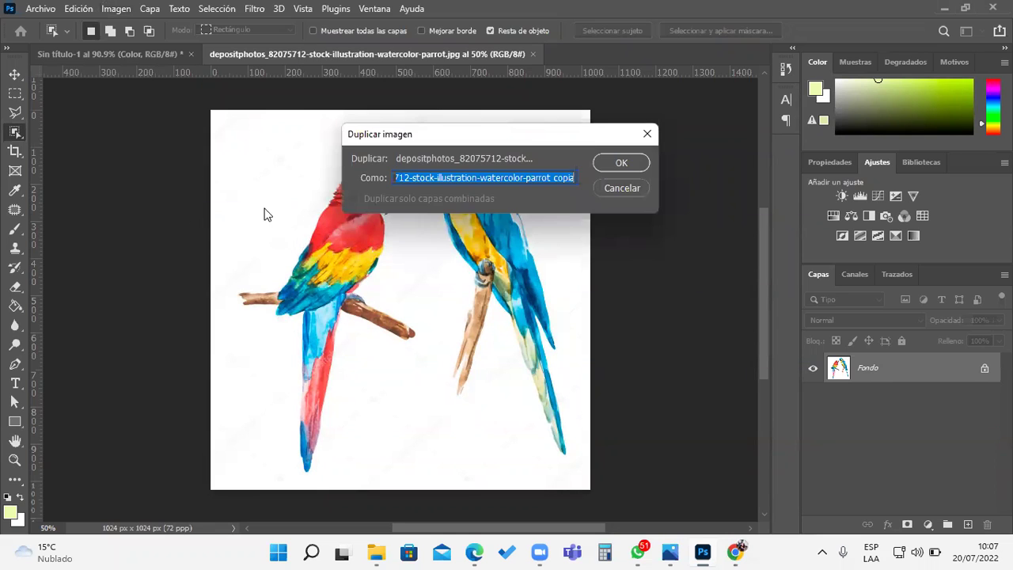
{"action": "left_click", "coordinate": [614, 160]}
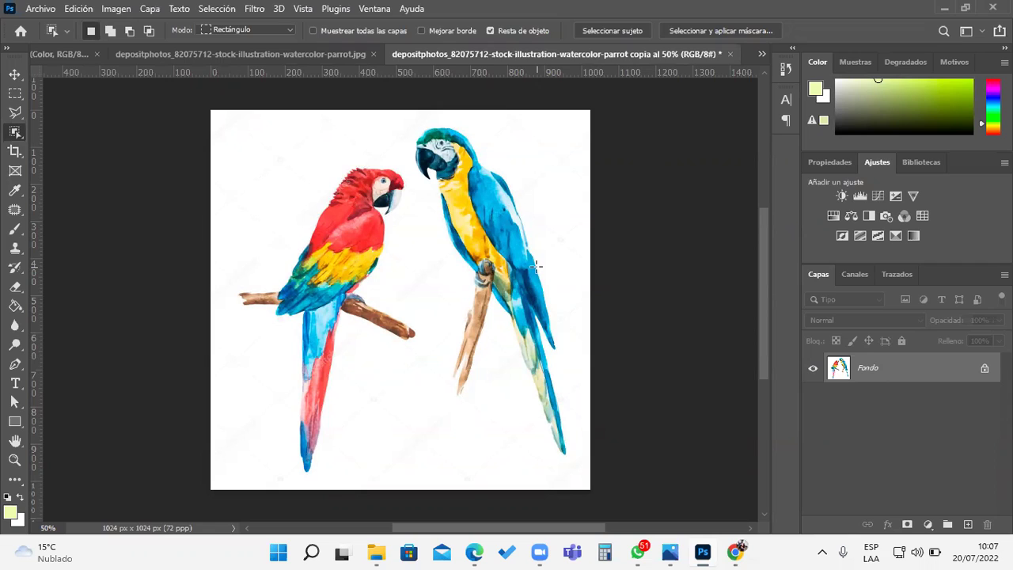
{"action": "left_click", "coordinate": [15, 151]}
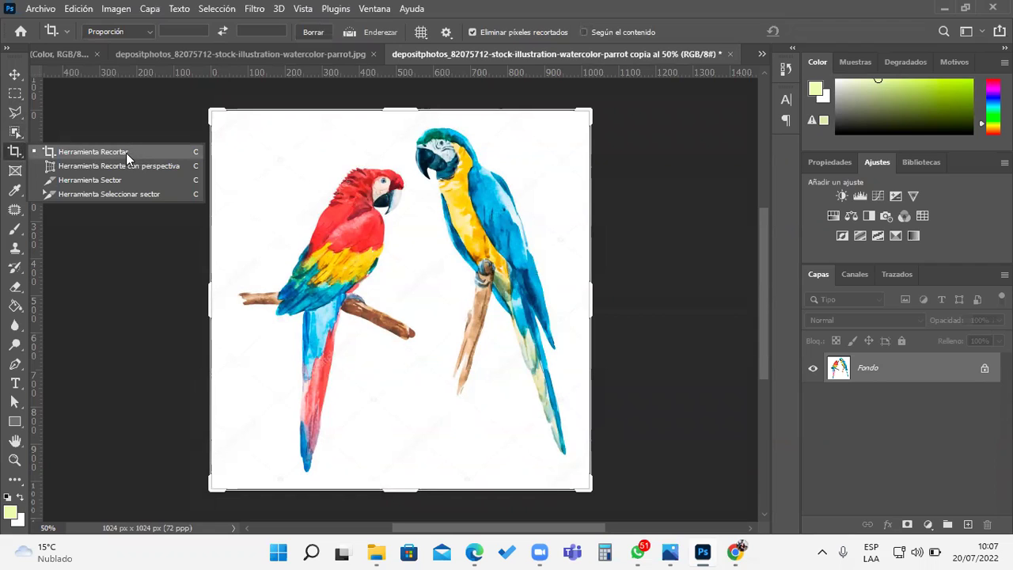
{"action": "left_click", "coordinate": [21, 155]}
{"action": "left_click", "coordinate": [20, 155]}
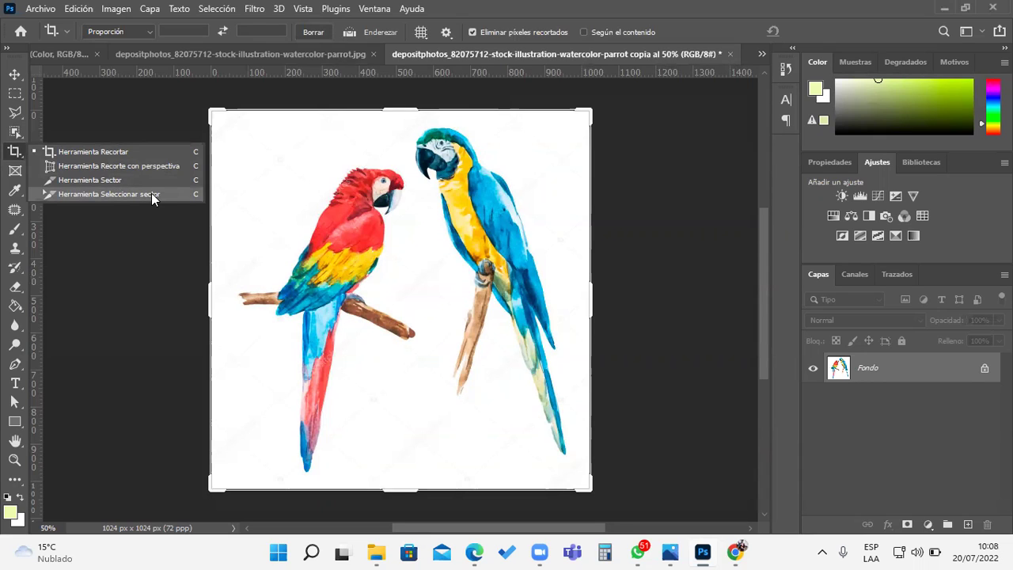
{"action": "left_click", "coordinate": [138, 152]}
{"action": "left_click_drag", "start_coordinate": [593, 296], "coordinate": [507, 306]}
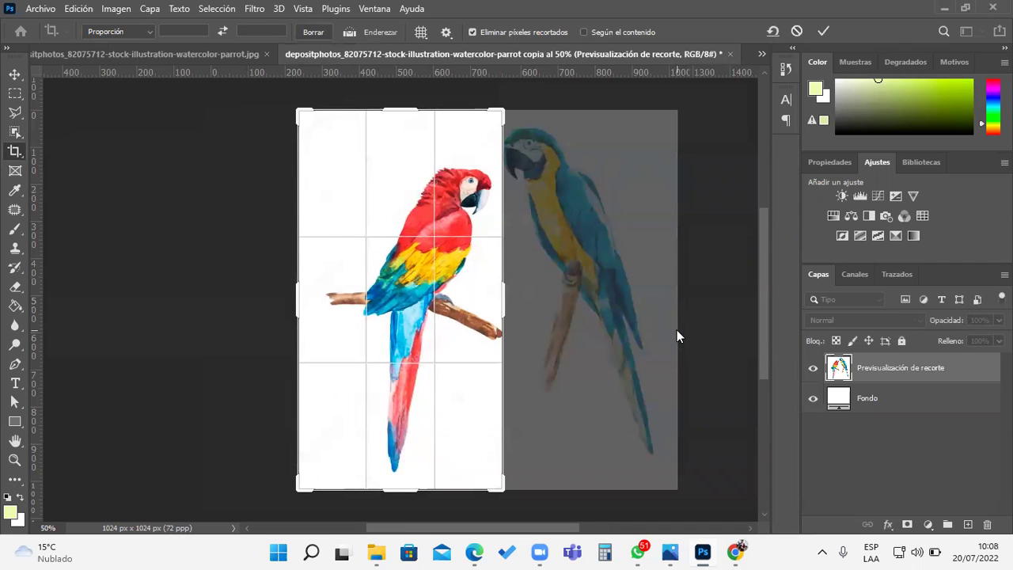
{"action": "key", "text": "Return"}
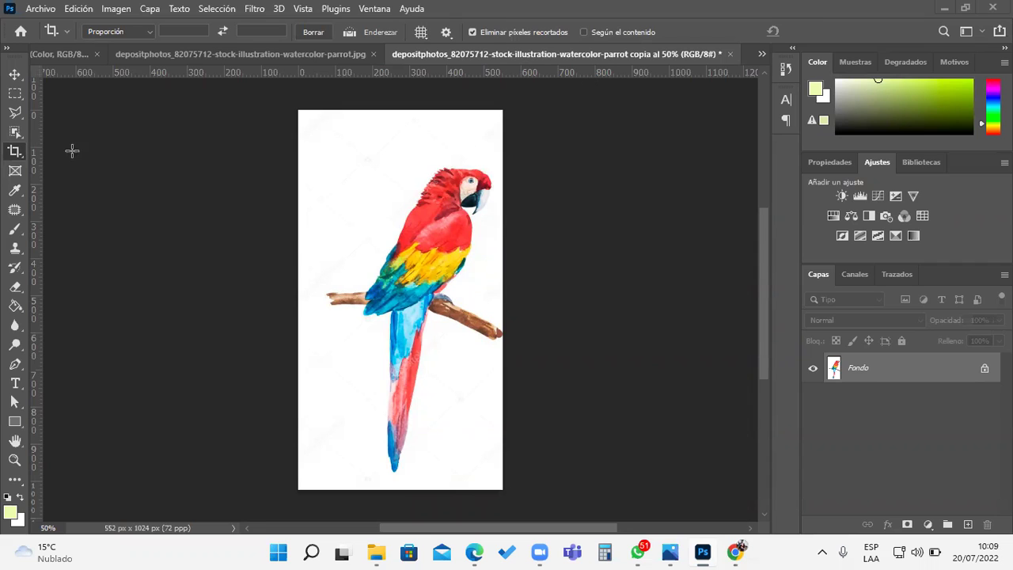
Select the white background around the red parrot with the Magic Wand and invert the selection to the bird and branch.
{"action": "left_click", "coordinate": [15, 133]}
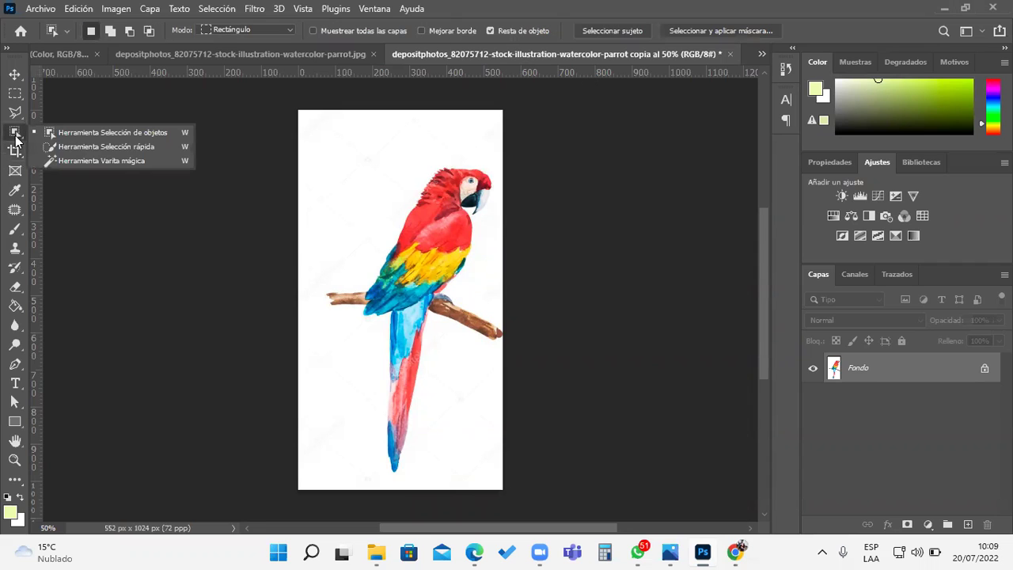
{"action": "left_click", "coordinate": [154, 161]}
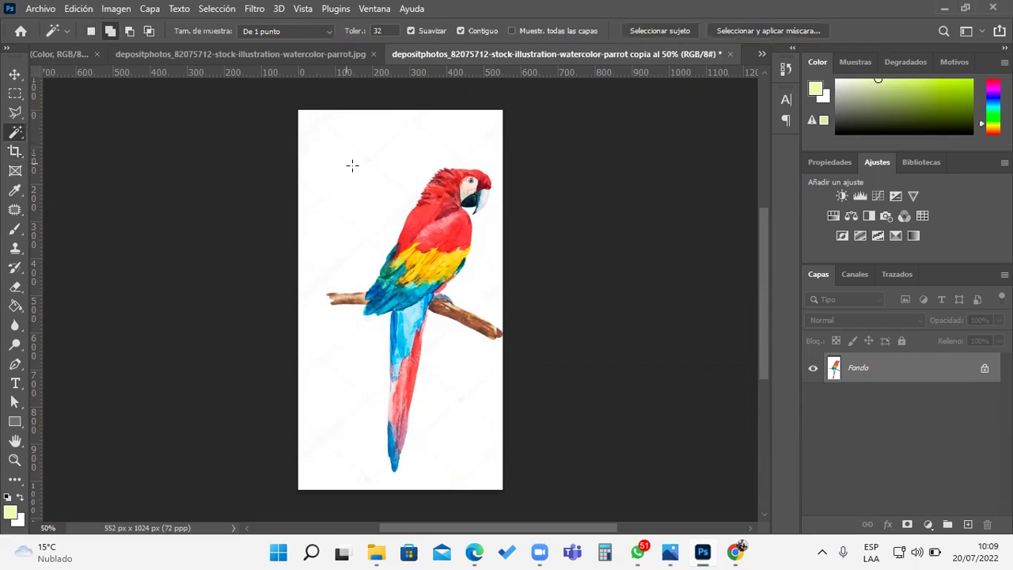
{"action": "left_click", "coordinate": [332, 210]}
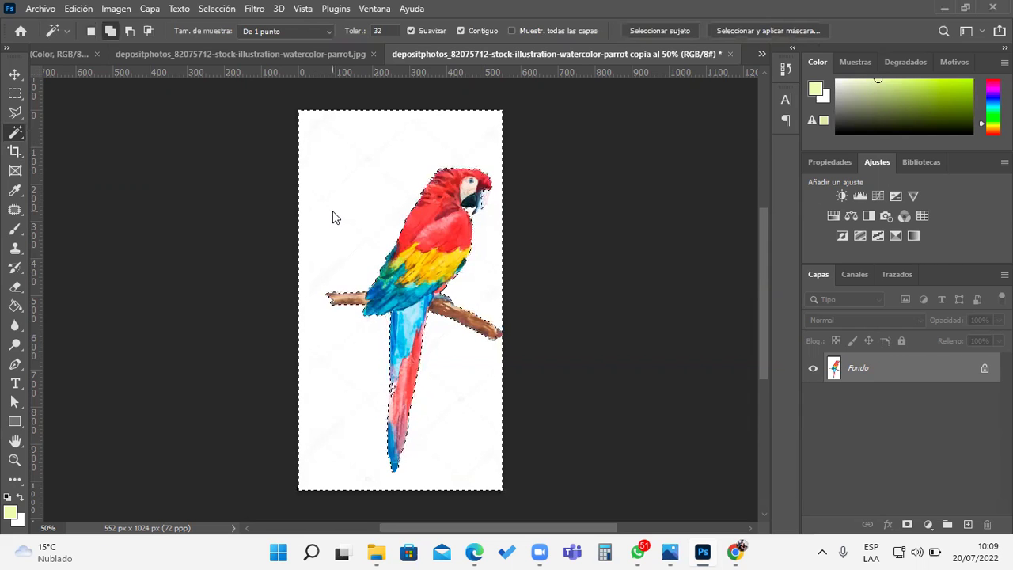
{"action": "scroll", "coordinate": [522, 196], "scroll_direction": "up", "scroll_amount": 1}
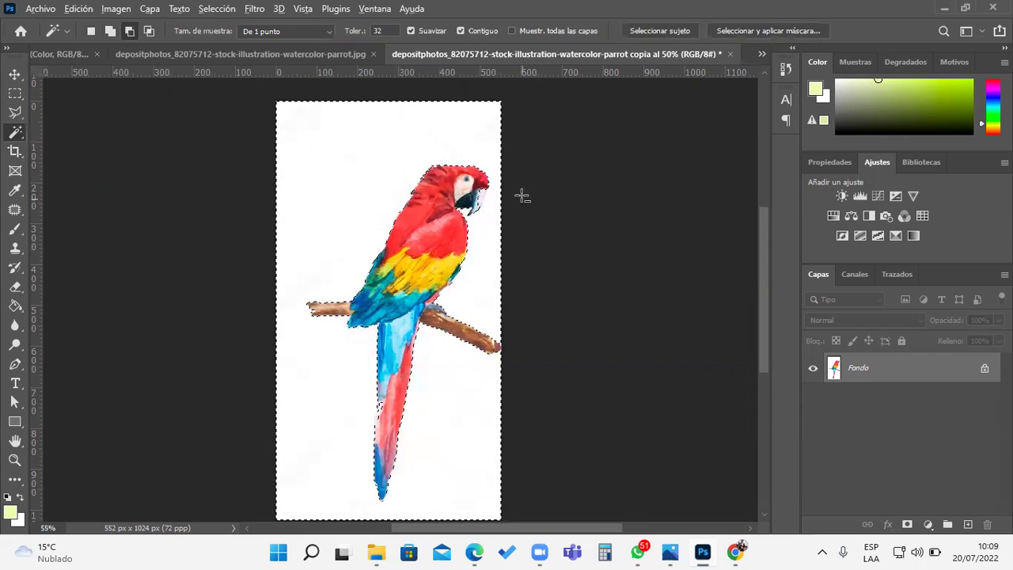
{"action": "scroll", "coordinate": [522, 196], "scroll_direction": "up", "scroll_amount": 5}
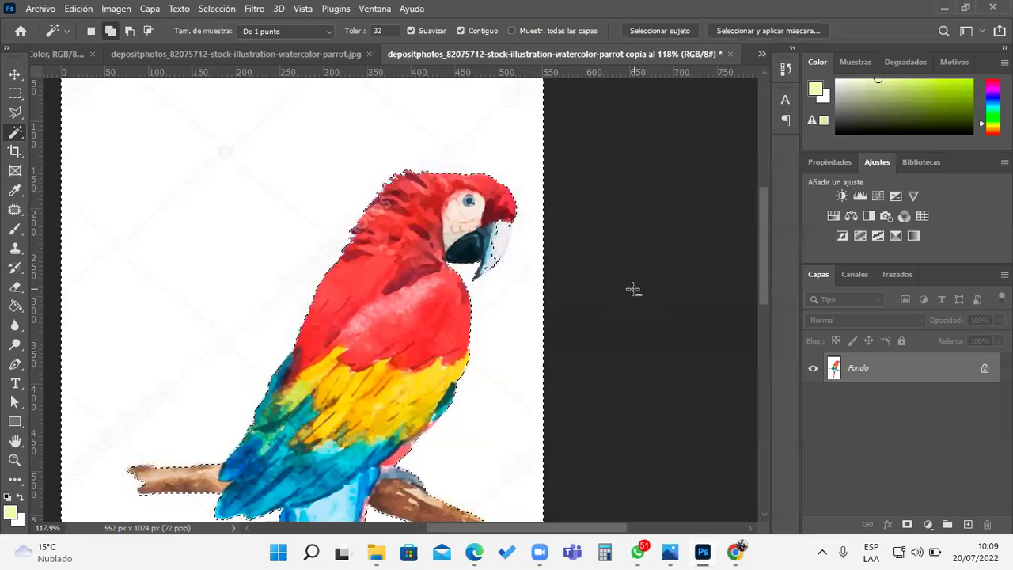
{"action": "scroll", "coordinate": [634, 290], "scroll_direction": "down", "scroll_amount": 5}
{"action": "scroll", "coordinate": [634, 290], "scroll_direction": "down", "scroll_amount": 1}
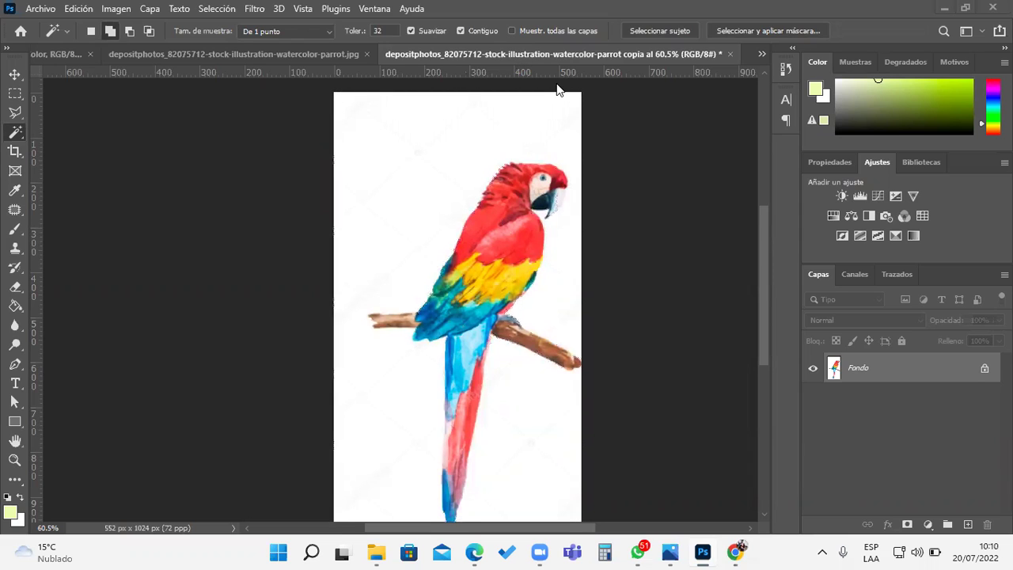
{"action": "left_click", "coordinate": [567, 113]}
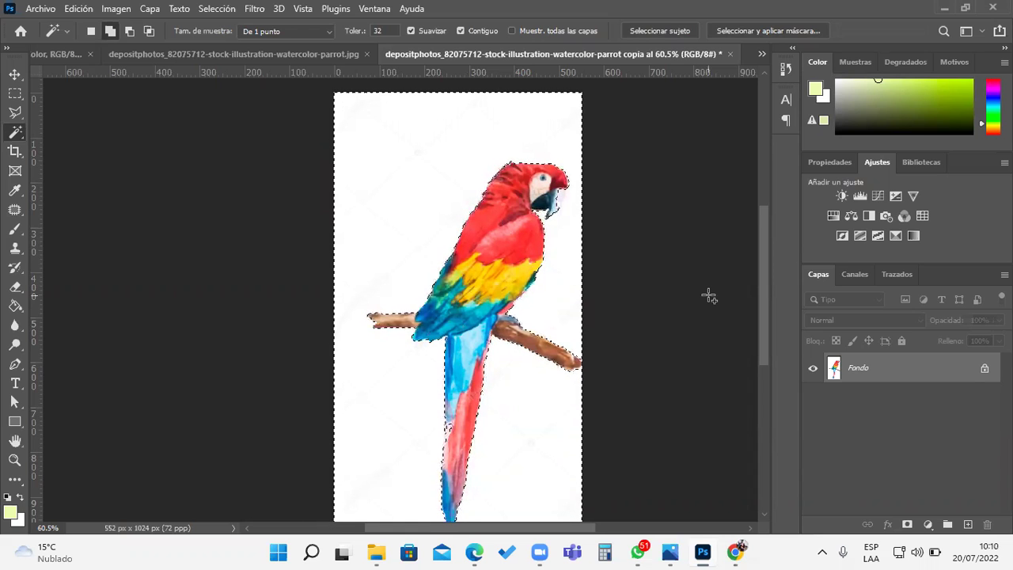
{"action": "left_click", "coordinate": [216, 8]}
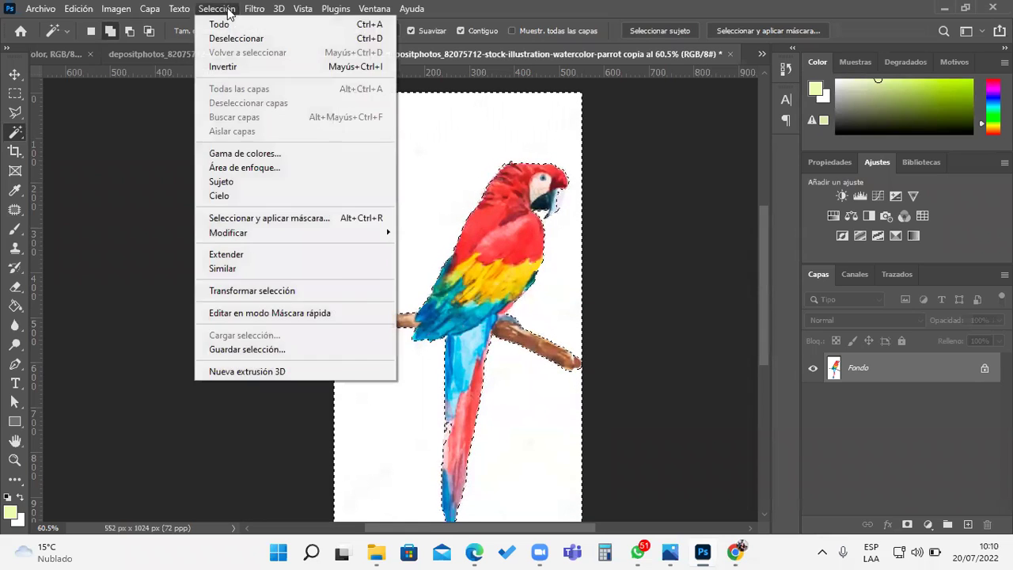
{"action": "left_click", "coordinate": [260, 69]}
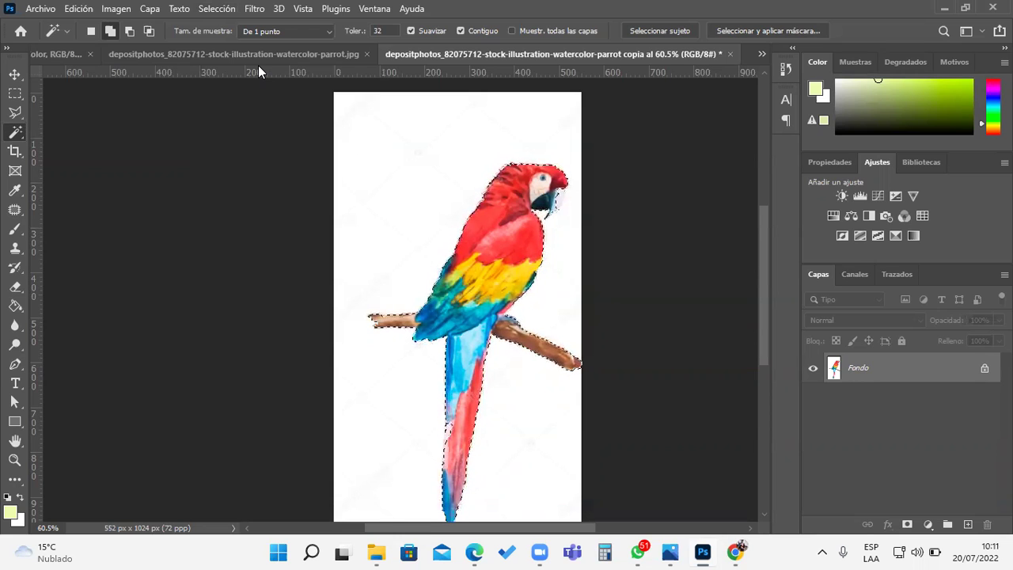
Copy the selected red parrot and branch into the light green Sin título-1 document with the Move tool.
{"action": "scroll", "coordinate": [641, 154], "scroll_direction": "up", "scroll_amount": 5}
{"action": "scroll", "coordinate": [616, 240], "scroll_direction": "up", "scroll_amount": 4}
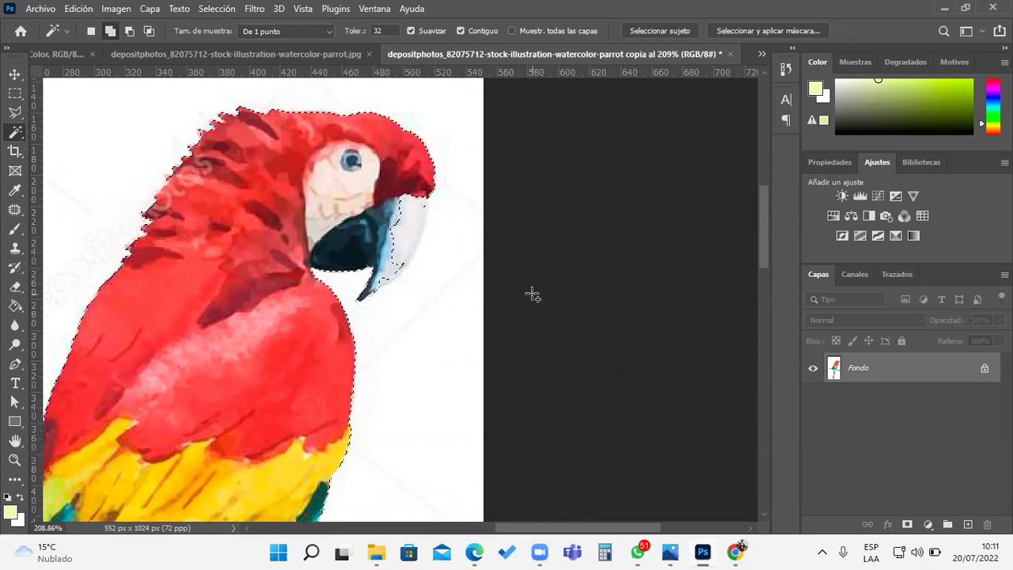
{"action": "scroll", "coordinate": [537, 285], "scroll_direction": "down", "scroll_amount": 4}
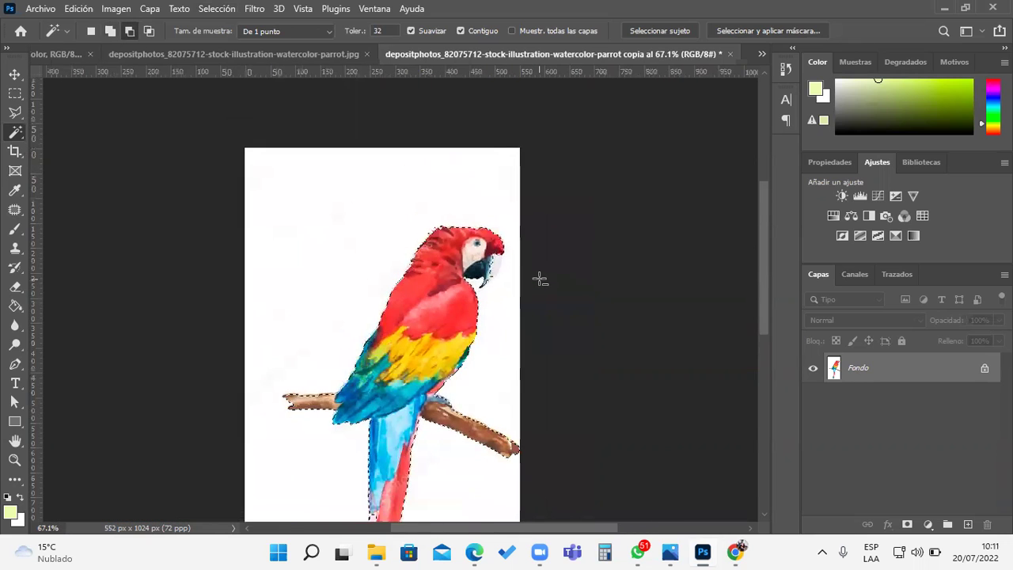
{"action": "scroll", "coordinate": [538, 275], "scroll_direction": "down", "scroll_amount": 2}
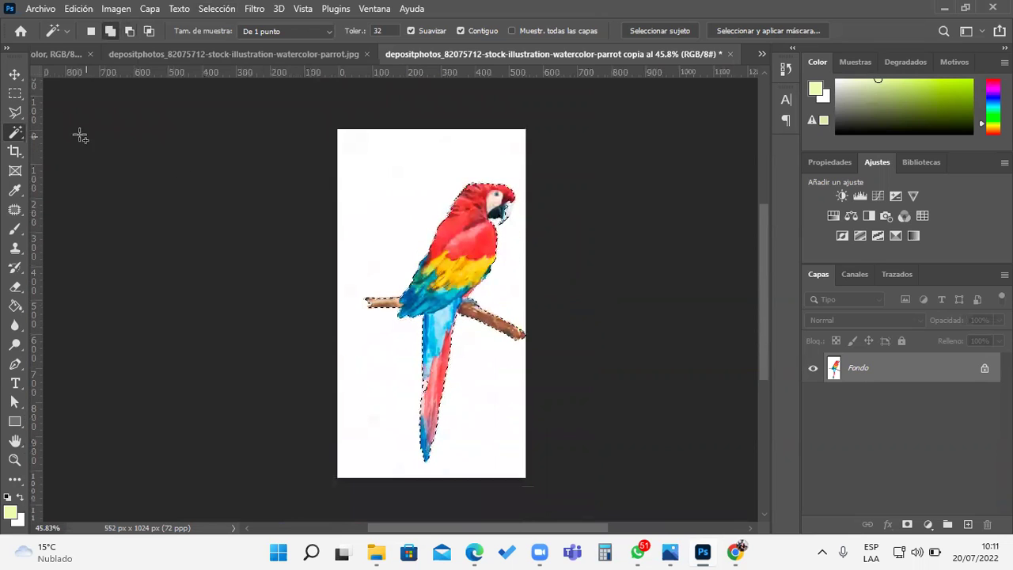
{"action": "left_click", "coordinate": [15, 74]}
{"action": "left_click_drag", "start_coordinate": [460, 220], "coordinate": [308, 212]}
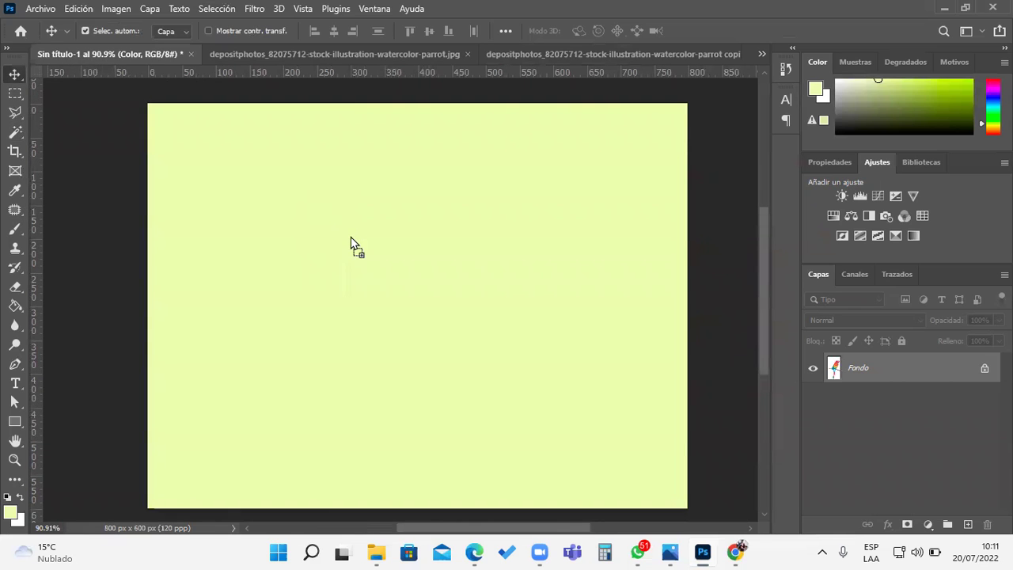
{"action": "left_click_drag", "start_coordinate": [354, 239], "coordinate": [353, 235]}
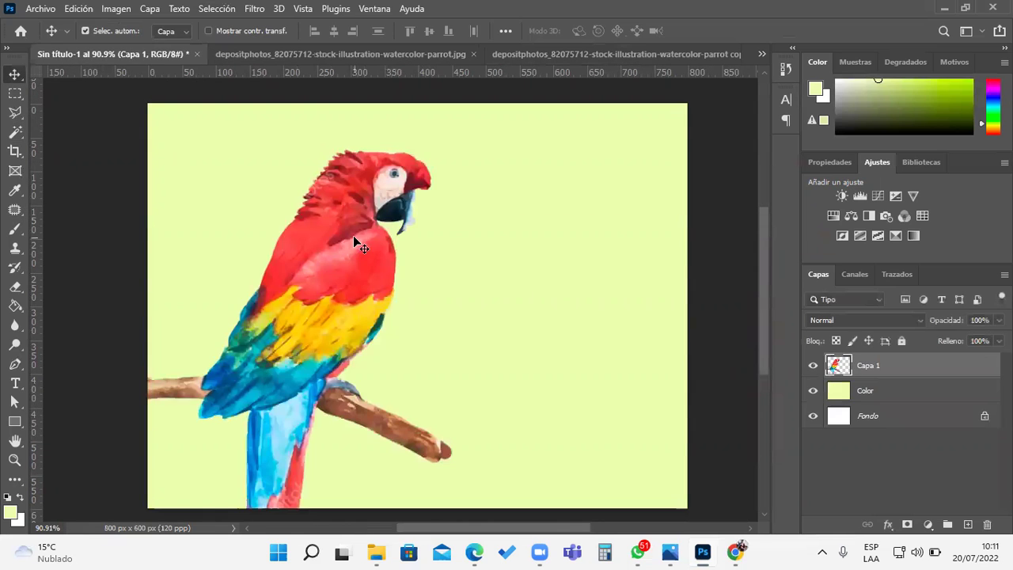
Inspect the cut-out beak up close and delete the parrot layer from Sin título-1.
{"action": "scroll", "coordinate": [433, 190], "scroll_direction": "up", "scroll_amount": 2}
{"action": "scroll", "coordinate": [433, 190], "scroll_direction": "up", "scroll_amount": 3}
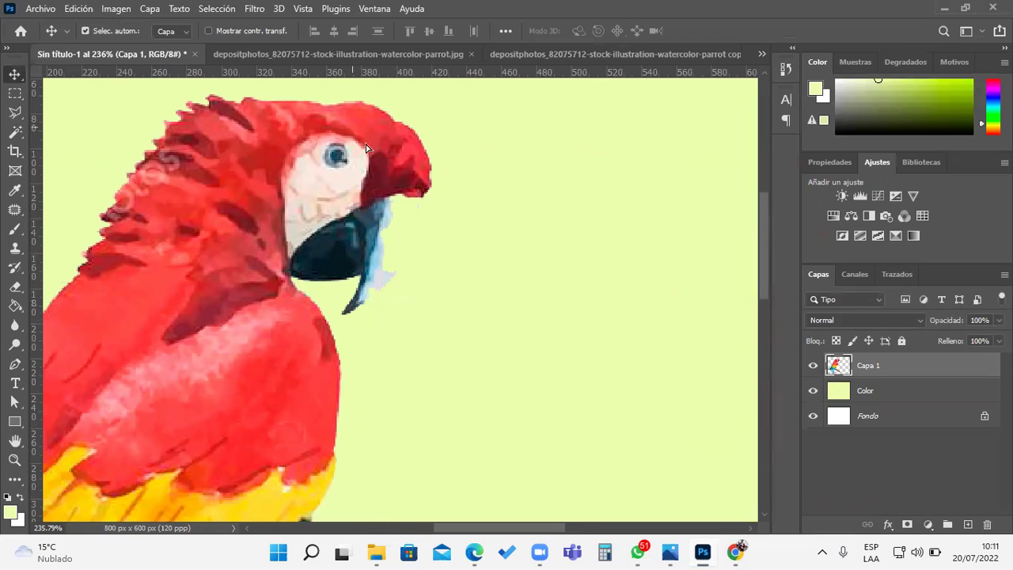
{"action": "left_click_drag", "start_coordinate": [365, 144], "coordinate": [417, 172]}
{"action": "key", "text": "Delete"}
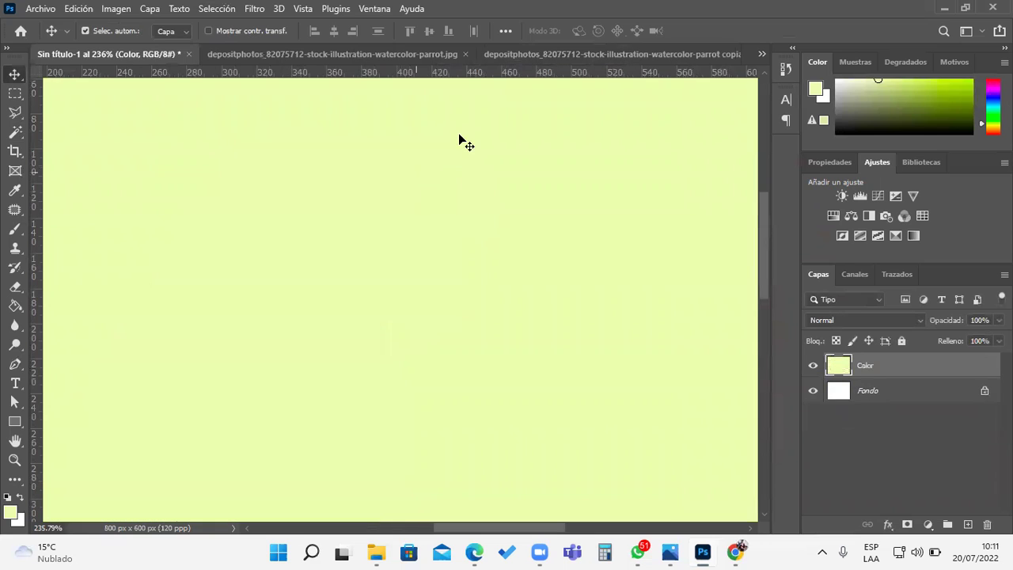
In the cropped parrot copy, add the missing pale part of the beak to the selection with the Polygonal Lasso.
{"action": "left_click", "coordinate": [540, 55]}
{"action": "scroll", "coordinate": [563, 229], "scroll_direction": "up", "scroll_amount": 3}
{"action": "scroll", "coordinate": [515, 172], "scroll_direction": "up", "scroll_amount": 5}
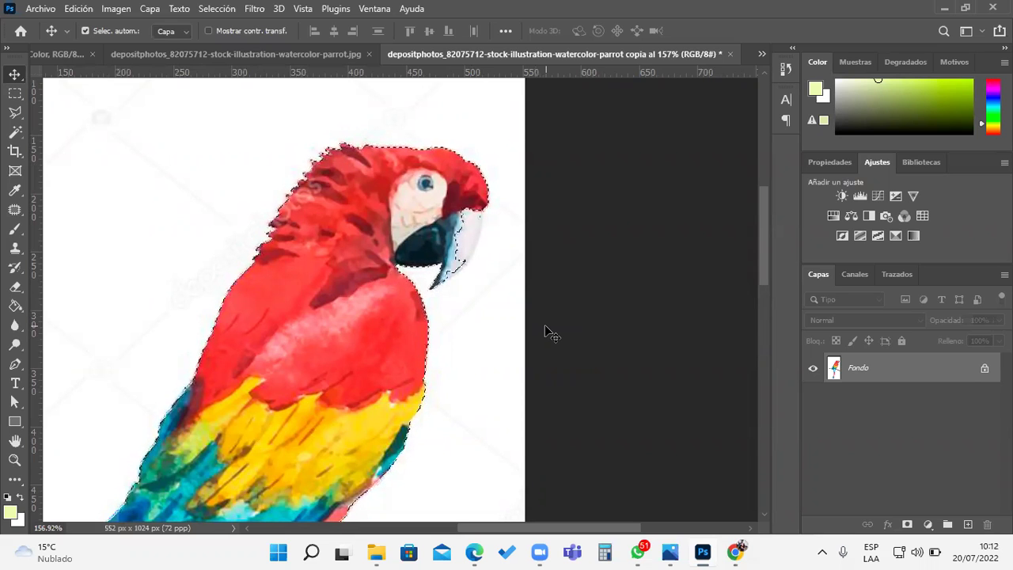
{"action": "scroll", "coordinate": [570, 197], "scroll_direction": "up", "scroll_amount": 5}
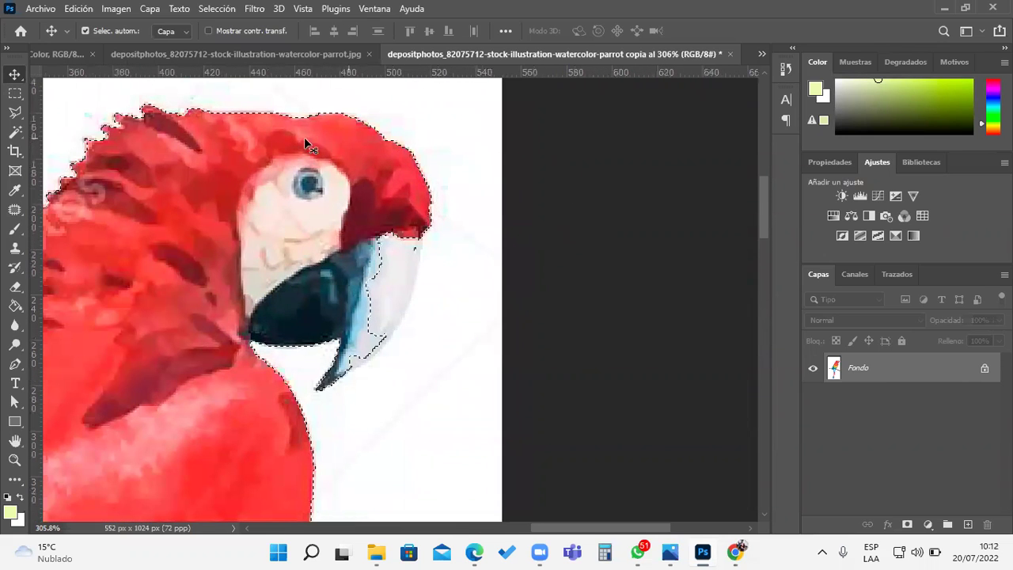
{"action": "left_click", "coordinate": [23, 119]}
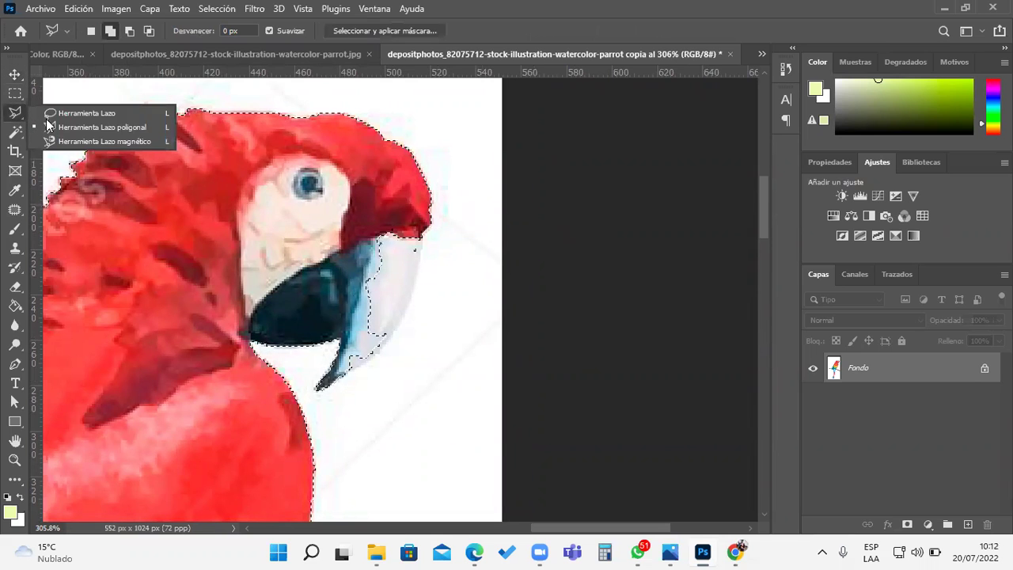
{"action": "left_click", "coordinate": [146, 127]}
{"action": "key", "text": "ctrl+d"}
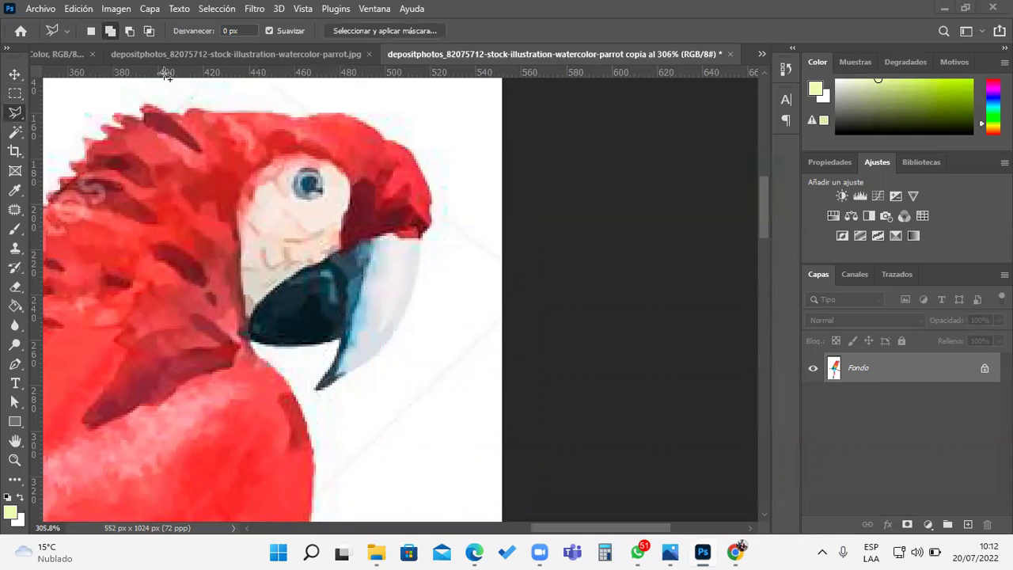
{"action": "key", "text": "ctrl+z"}
{"action": "left_click", "coordinate": [109, 31]}
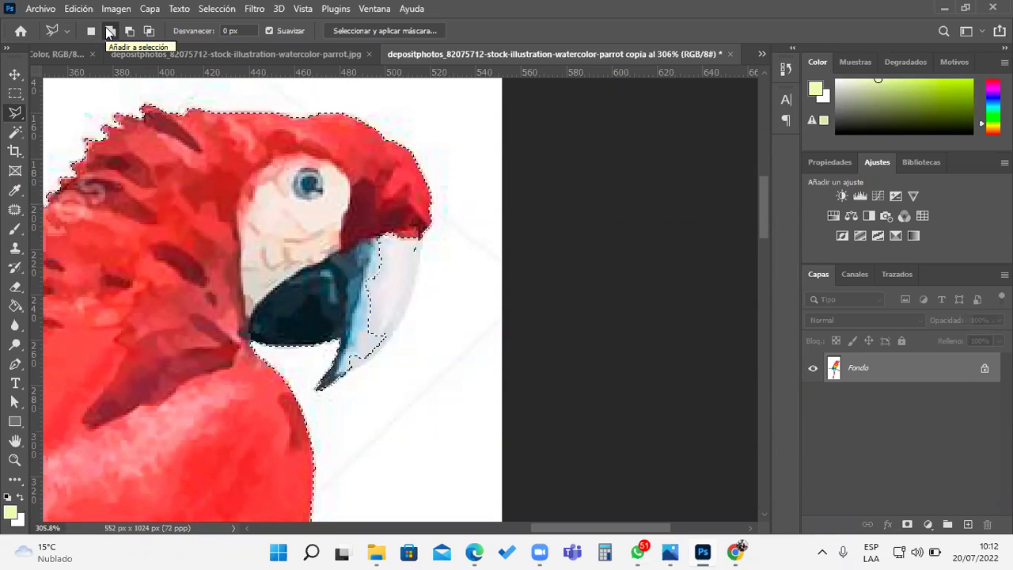
{"action": "left_click", "coordinate": [110, 31]}
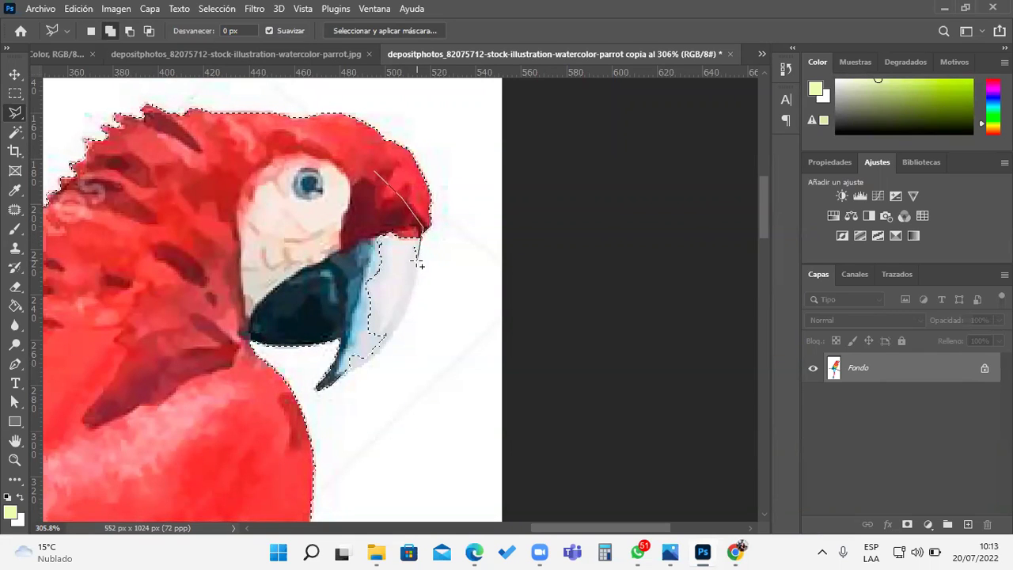
{"action": "mouse_move", "coordinate": [414, 279]}
{"action": "left_mouse_down"}
{"action": "mouse_move", "coordinate": [391, 341]}
{"action": "mouse_move", "coordinate": [337, 388]}
{"action": "mouse_move", "coordinate": [329, 380]}
{"action": "mouse_move", "coordinate": [356, 337]}
{"action": "mouse_move", "coordinate": [342, 342]}
{"action": "left_mouse_up"}
{"action": "mouse_move", "coordinate": [328, 389]}
{"action": "left_mouse_down"}
{"action": "mouse_move", "coordinate": [318, 390]}
{"action": "mouse_move", "coordinate": [343, 348]}
{"action": "mouse_move", "coordinate": [374, 169]}
{"action": "left_mouse_up"}
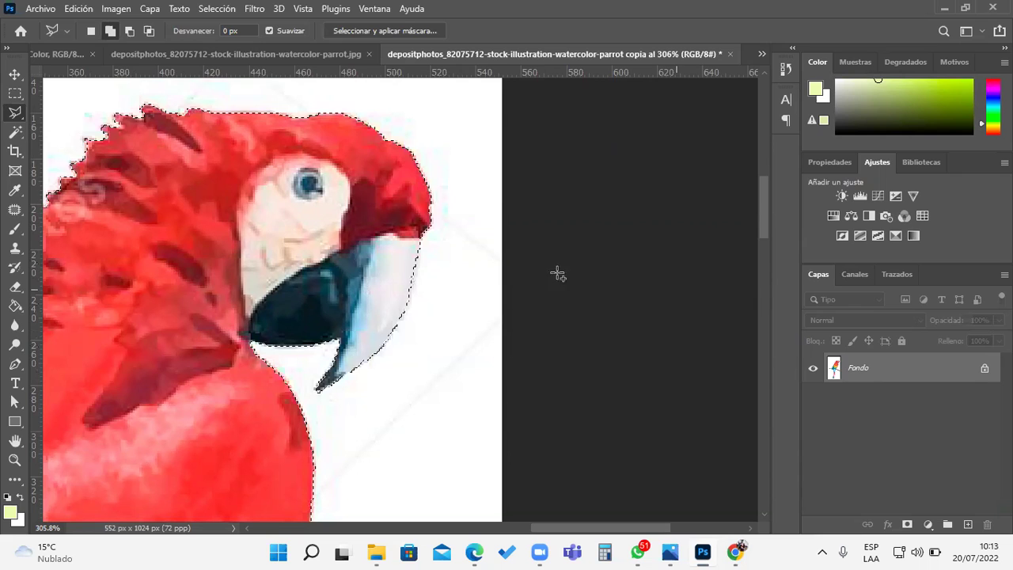
{"action": "mouse_move", "coordinate": [405, 219]}
{"action": "left_mouse_down"}
{"action": "mouse_move", "coordinate": [420, 235]}
{"action": "mouse_move", "coordinate": [422, 273]}
{"action": "mouse_move", "coordinate": [400, 325]}
{"action": "mouse_move", "coordinate": [386, 317]}
{"action": "mouse_move", "coordinate": [386, 269]}
{"action": "mouse_move", "coordinate": [405, 219]}
{"action": "left_mouse_up"}
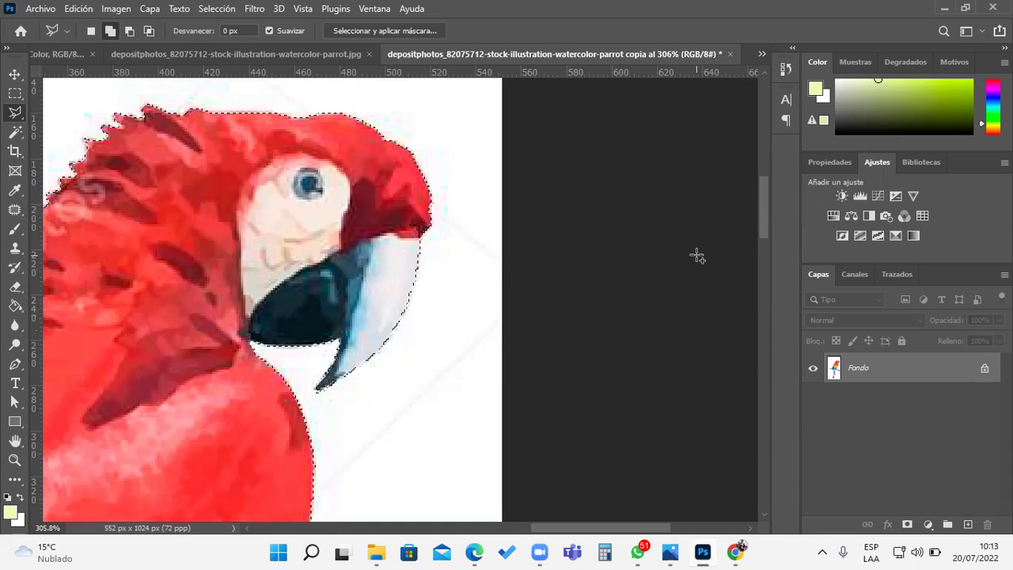
Examine the selection edge along the parrot's belly, claw, tail base and the thick branch.
{"action": "left_click_drag", "start_coordinate": [391, 413], "coordinate": [253, 203]}
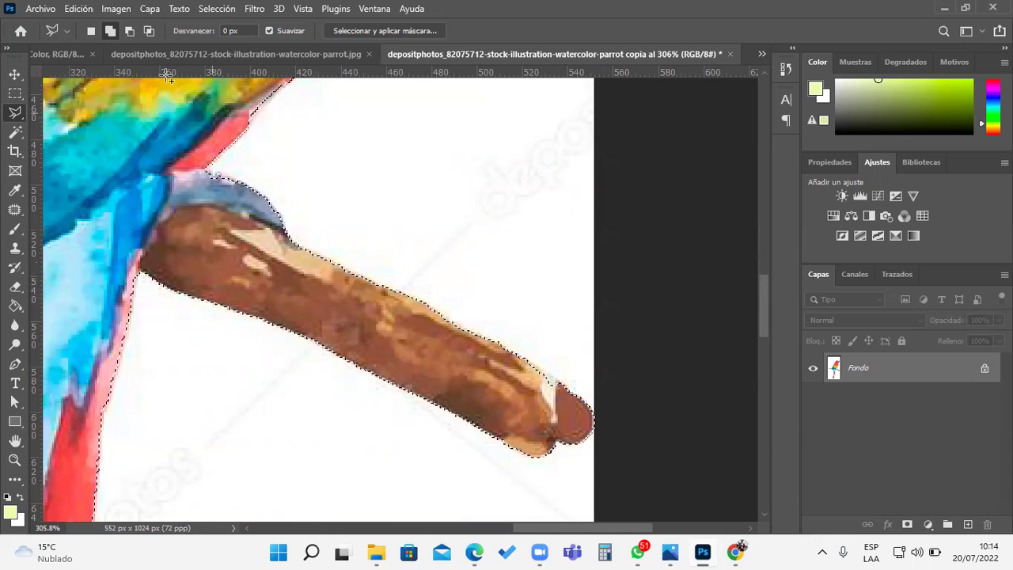
{"action": "scroll", "coordinate": [222, 234], "scroll_direction": "up", "scroll_amount": 6}
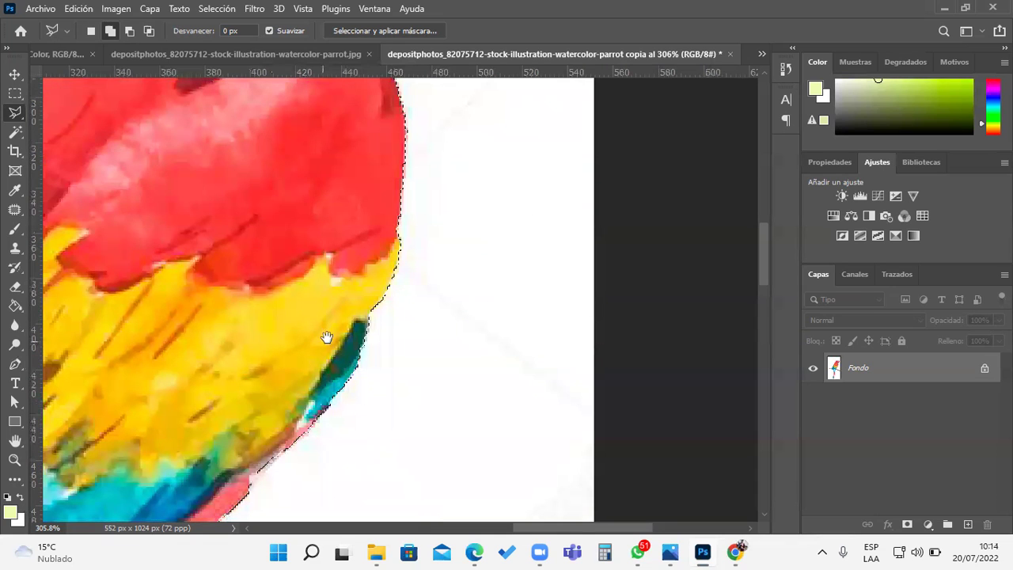
{"action": "scroll", "coordinate": [327, 337], "scroll_direction": "down", "scroll_amount": 6}
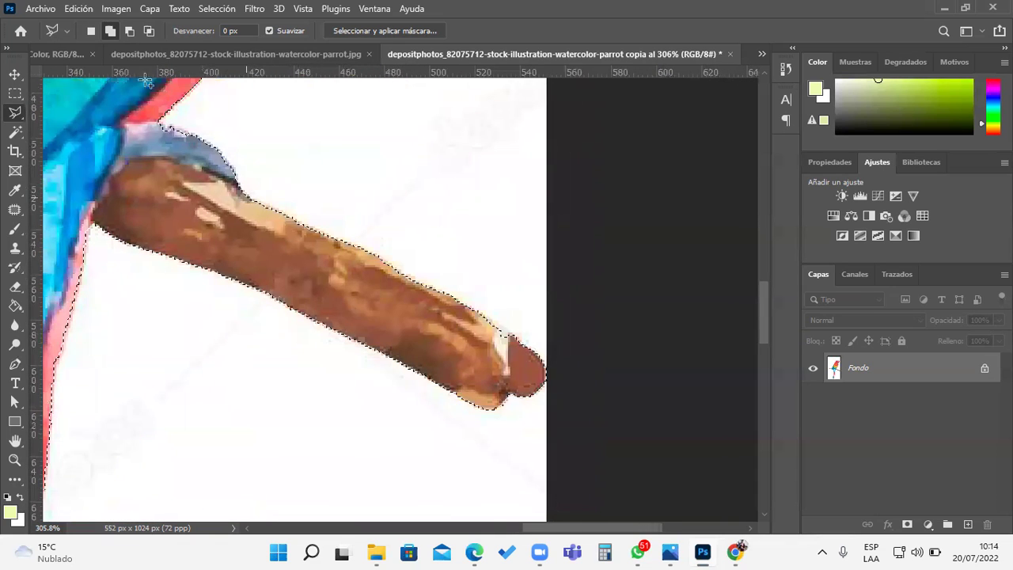
{"action": "scroll", "coordinate": [147, 82], "scroll_direction": "up", "scroll_amount": 3}
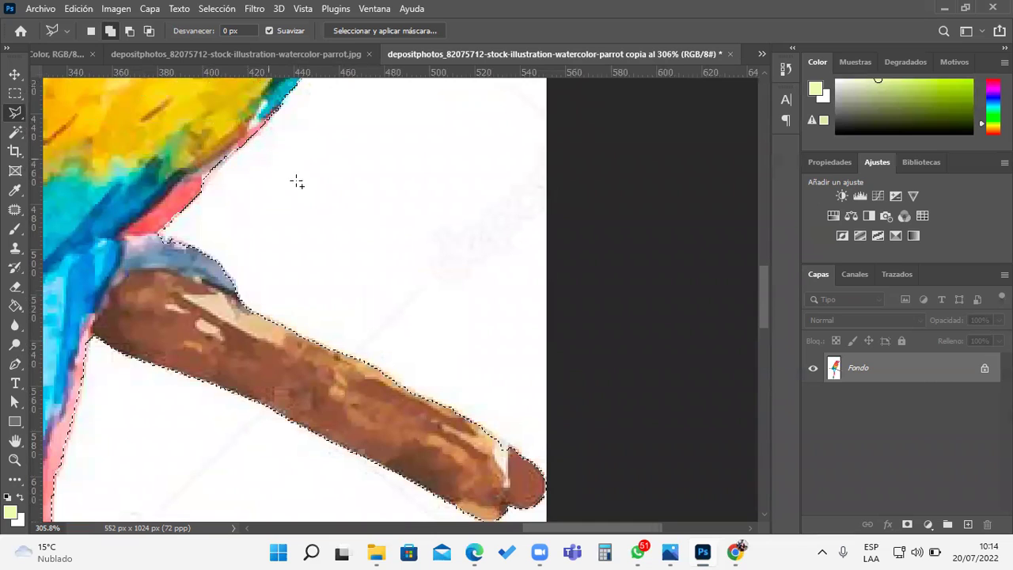
{"action": "scroll", "coordinate": [162, 89], "scroll_direction": "up", "scroll_amount": 4}
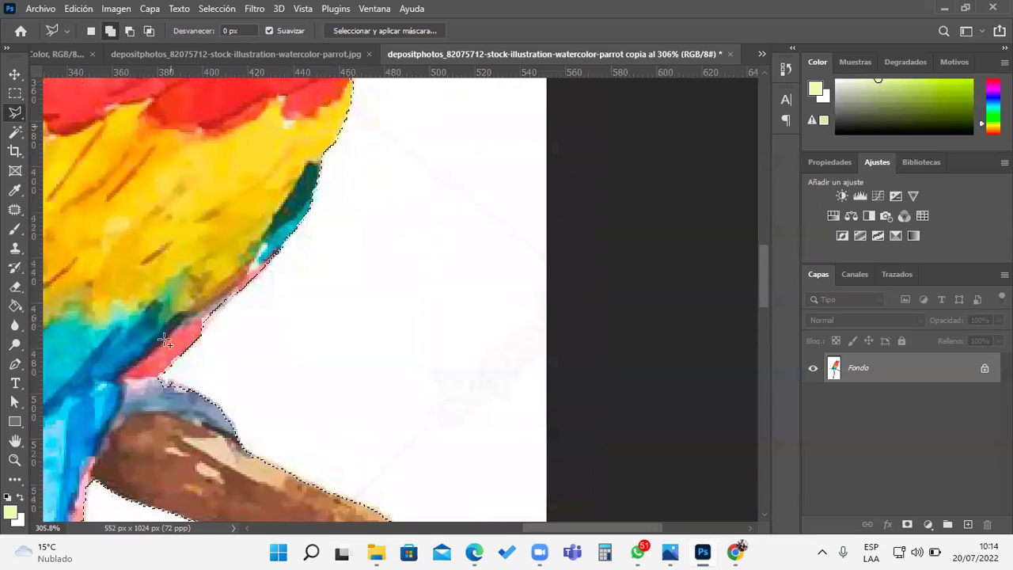
{"action": "scroll", "coordinate": [178, 509], "scroll_direction": "down", "scroll_amount": 2}
{"action": "scroll", "coordinate": [202, 499], "scroll_direction": "down", "scroll_amount": 2}
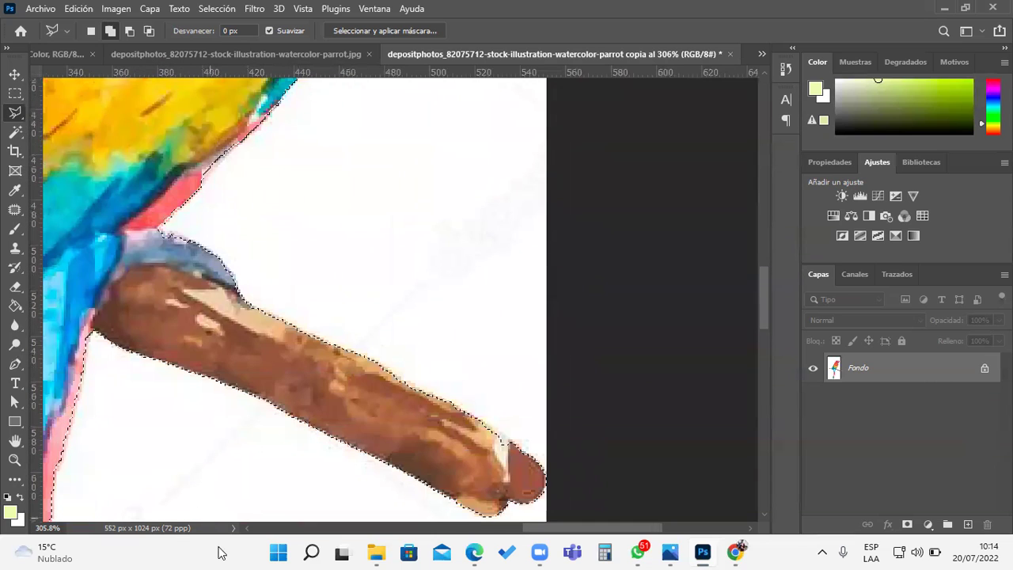
{"action": "scroll", "coordinate": [365, 415], "scroll_direction": "down", "scroll_amount": 4}
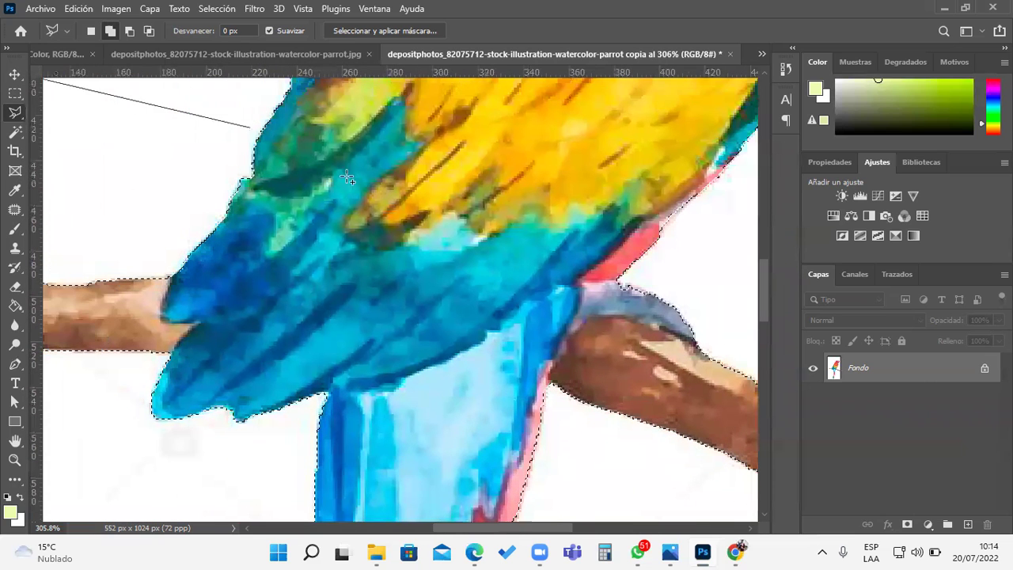
{"action": "left_click_drag", "start_coordinate": [644, 259], "coordinate": [219, 216]}
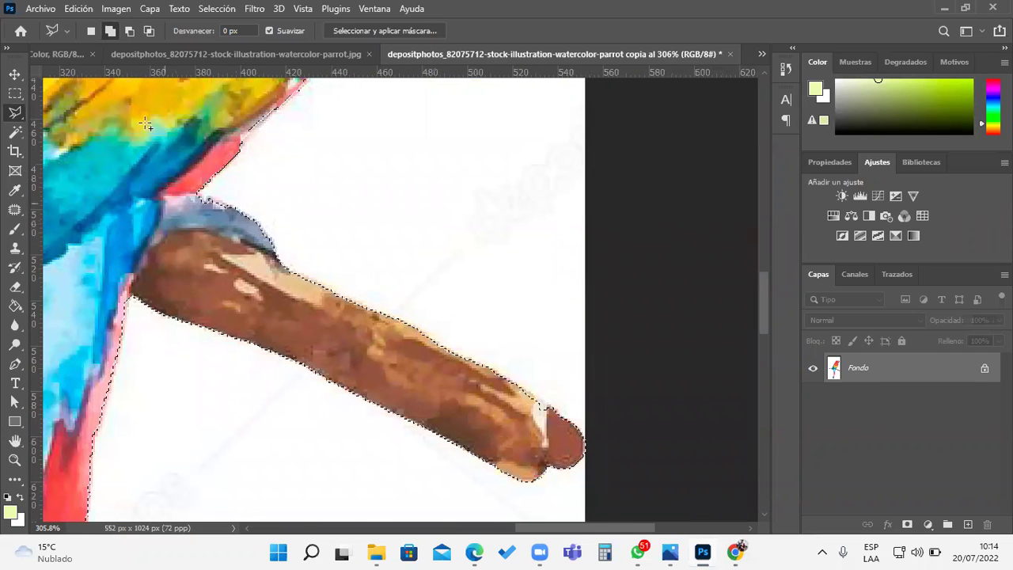
Subtract the outer end of the thick branch from the selection with the Polygonal Lasso.
{"action": "left_click", "coordinate": [130, 30]}
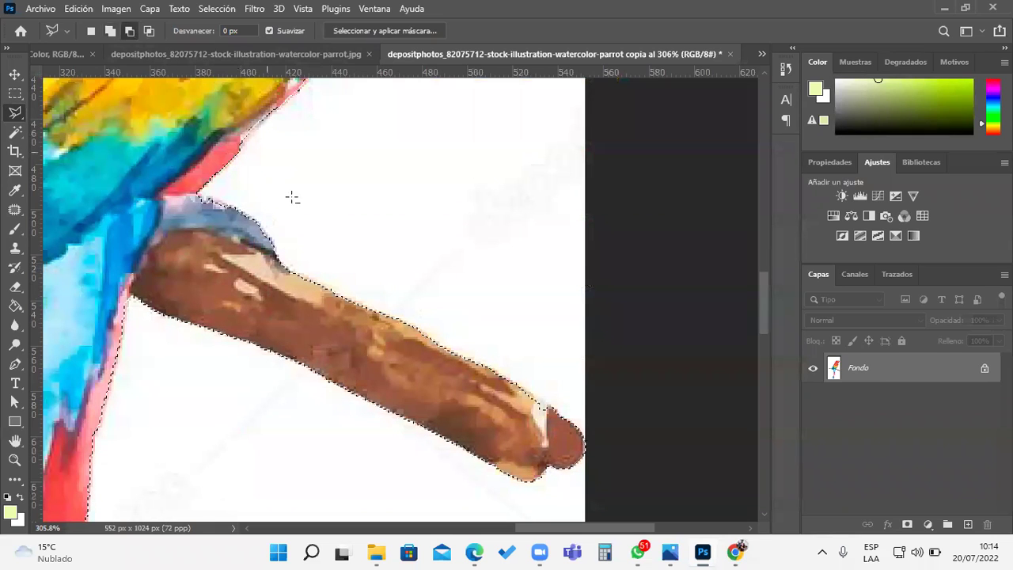
{"action": "scroll", "coordinate": [440, 301], "scroll_direction": "down", "scroll_amount": 2}
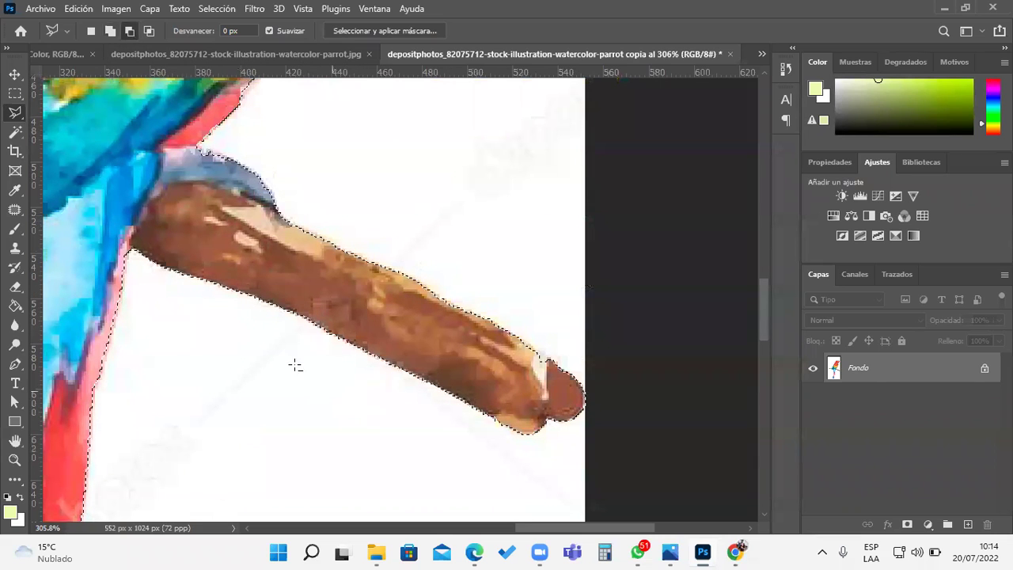
{"action": "left_click", "coordinate": [258, 374]}
{"action": "left_click", "coordinate": [653, 364]}
{"action": "left_click", "coordinate": [585, 481]}
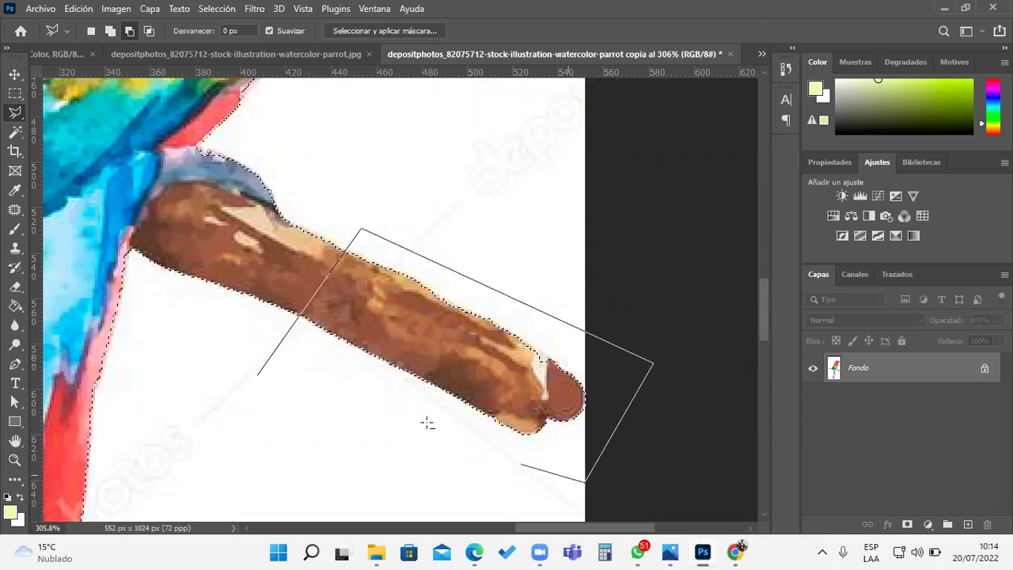
{"action": "left_click", "coordinate": [258, 379]}
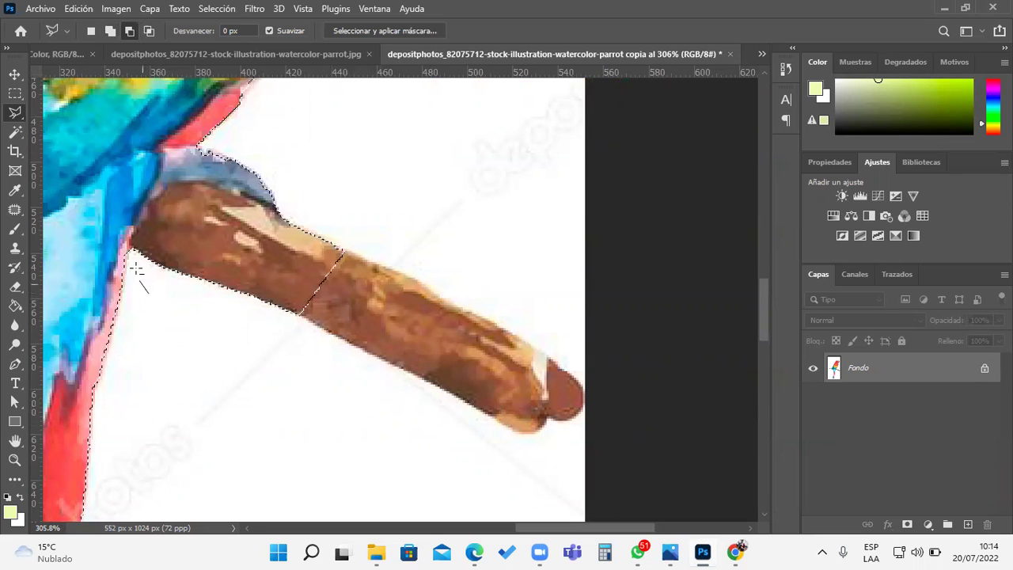
Subtract the rest of the thick branch from the selection, following its edge beneath the claw and beside the tail feathers.
{"action": "left_click", "coordinate": [154, 197]}
{"action": "left_click", "coordinate": [177, 182]}
{"action": "left_click", "coordinate": [193, 182]}
{"action": "left_click", "coordinate": [237, 191]}
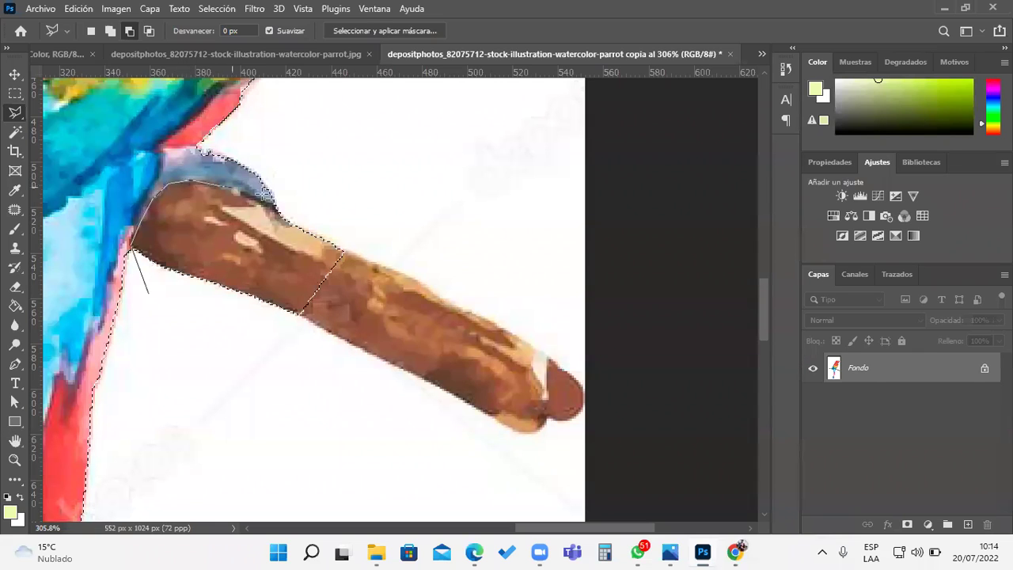
{"action": "left_click", "coordinate": [294, 214]}
{"action": "left_click", "coordinate": [448, 231]}
{"action": "left_click", "coordinate": [360, 400]}
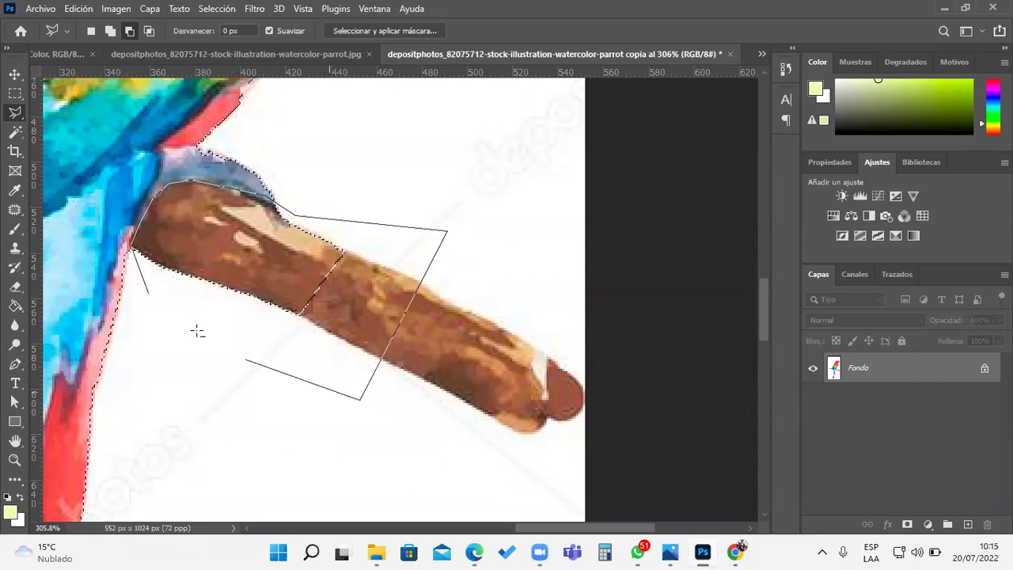
{"action": "left_click", "coordinate": [146, 291]}
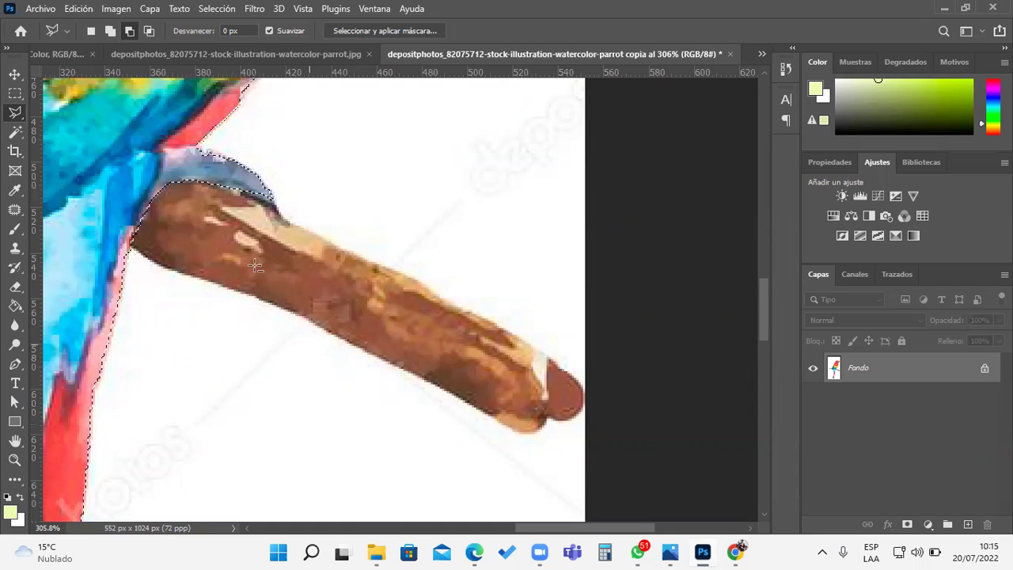
Add the whole thick branch back to the selection by tracing its outline with the Polygonal Lasso.
{"action": "left_click", "coordinate": [111, 30]}
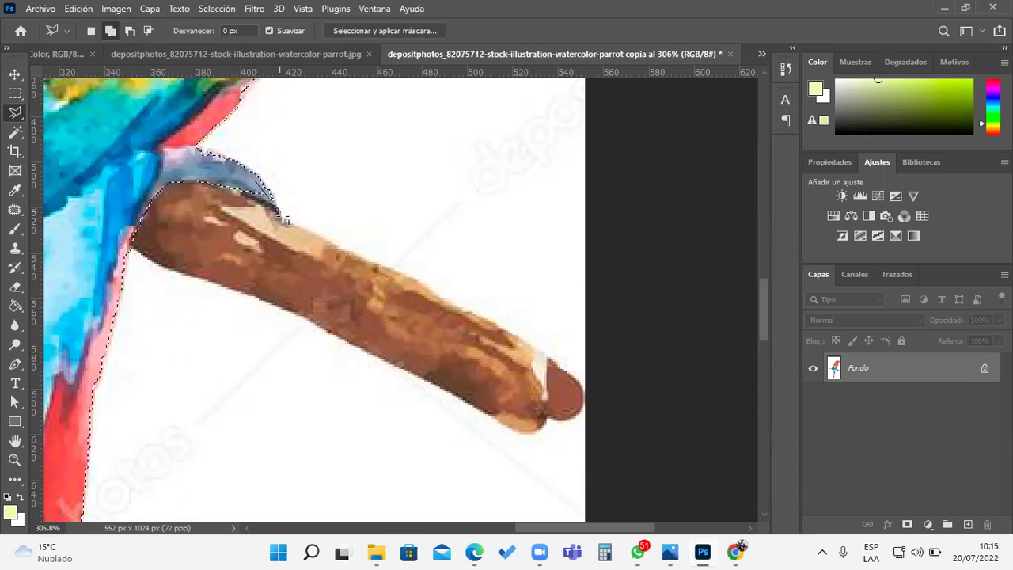
{"action": "mouse_move", "coordinate": [298, 231]}
{"action": "left_mouse_down"}
{"action": "mouse_move", "coordinate": [324, 245]}
{"action": "mouse_move", "coordinate": [530, 345]}
{"action": "mouse_move", "coordinate": [580, 387]}
{"action": "mouse_move", "coordinate": [581, 418]}
{"action": "mouse_move", "coordinate": [510, 430]}
{"action": "mouse_move", "coordinate": [385, 358]}
{"action": "mouse_move", "coordinate": [223, 286]}
{"action": "mouse_move", "coordinate": [285, 304]}
{"action": "mouse_move", "coordinate": [180, 276]}
{"action": "mouse_move", "coordinate": [351, 340]}
{"action": "mouse_move", "coordinate": [255, 317]}
{"action": "mouse_move", "coordinate": [248, 324]}
{"action": "mouse_move", "coordinate": [326, 334]}
{"action": "mouse_move", "coordinate": [245, 292]}
{"action": "mouse_move", "coordinate": [171, 272]}
{"action": "left_mouse_up"}
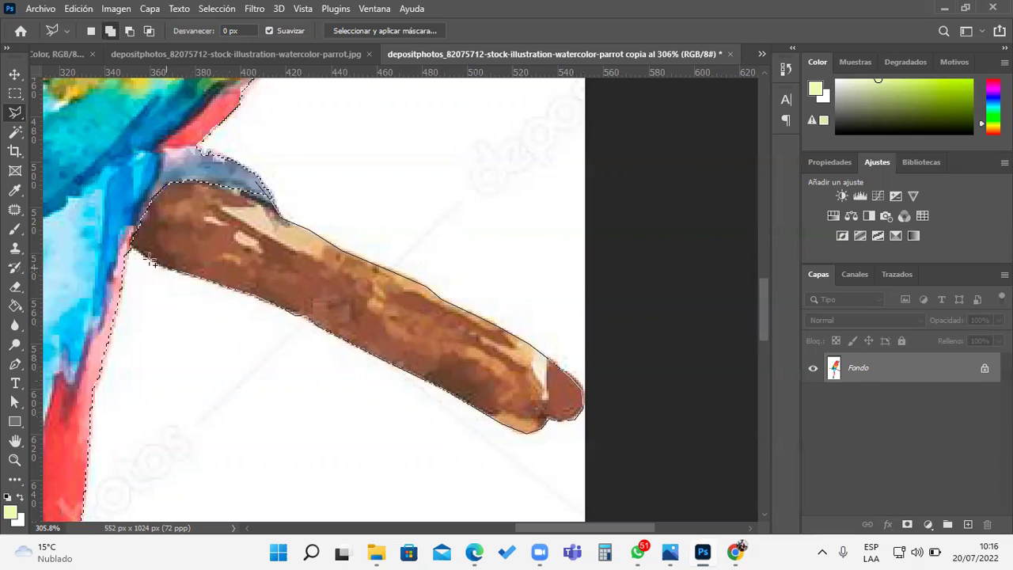
{"action": "mouse_move", "coordinate": [115, 229]}
{"action": "left_mouse_down"}
{"action": "mouse_move", "coordinate": [142, 181]}
{"action": "mouse_move", "coordinate": [187, 173]}
{"action": "left_mouse_up"}
{"action": "left_click", "coordinate": [262, 188]}
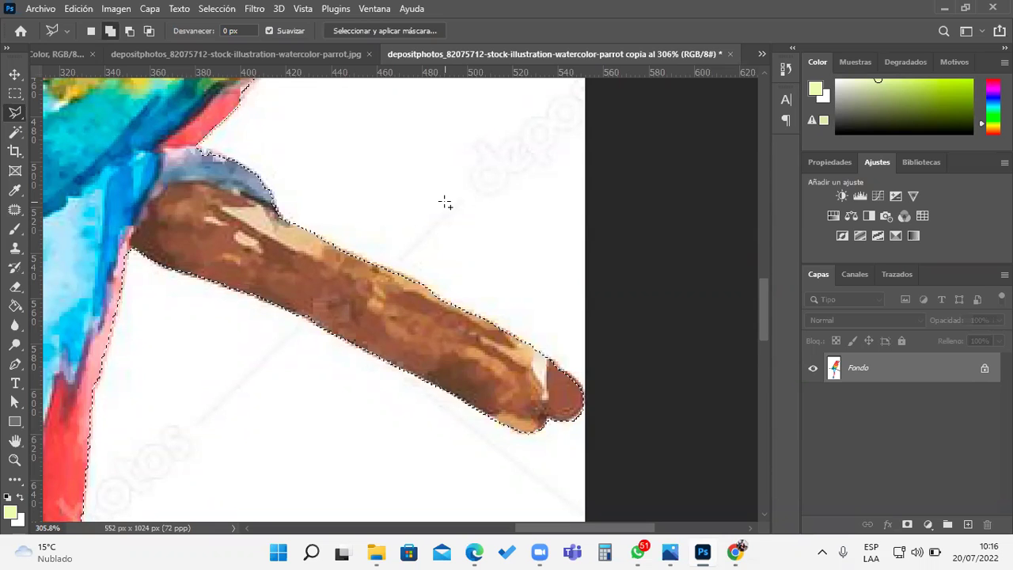
Review the selection outline from the branch up along the belly and around the whole parrot.
{"action": "scroll", "coordinate": [440, 202], "scroll_direction": "up", "scroll_amount": 3}
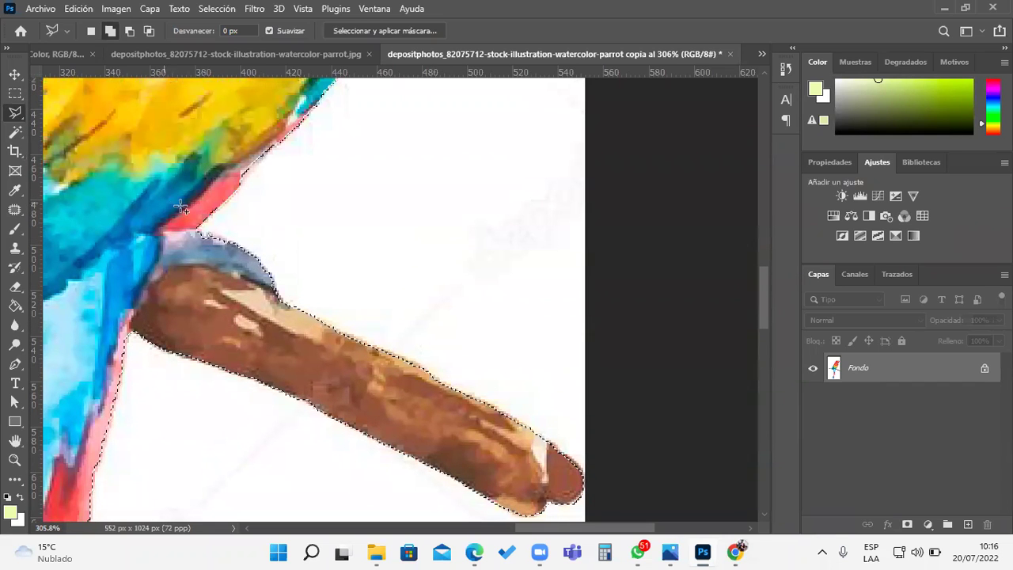
{"action": "mouse_move", "coordinate": [164, 226]}
{"action": "left_mouse_down"}
{"action": "mouse_move", "coordinate": [223, 240]}
{"action": "mouse_move", "coordinate": [231, 252]}
{"action": "mouse_move", "coordinate": [202, 259]}
{"action": "mouse_move", "coordinate": [164, 227]}
{"action": "left_mouse_up"}
{"action": "scroll", "coordinate": [364, 224], "scroll_direction": "up", "scroll_amount": 3}
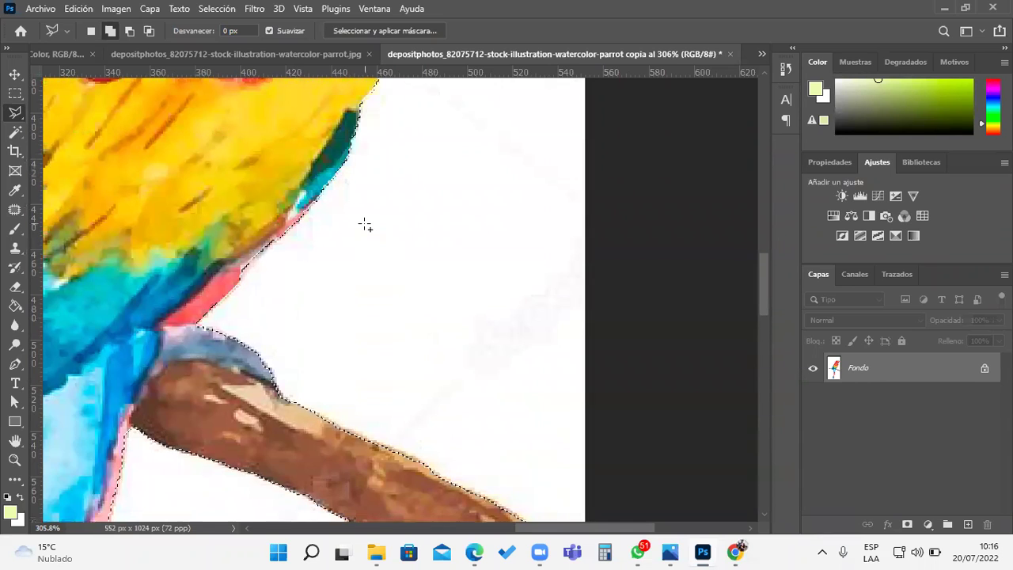
{"action": "scroll", "coordinate": [364, 225], "scroll_direction": "up", "scroll_amount": 3}
{"action": "scroll", "coordinate": [380, 229], "scroll_direction": "down", "scroll_amount": 3}
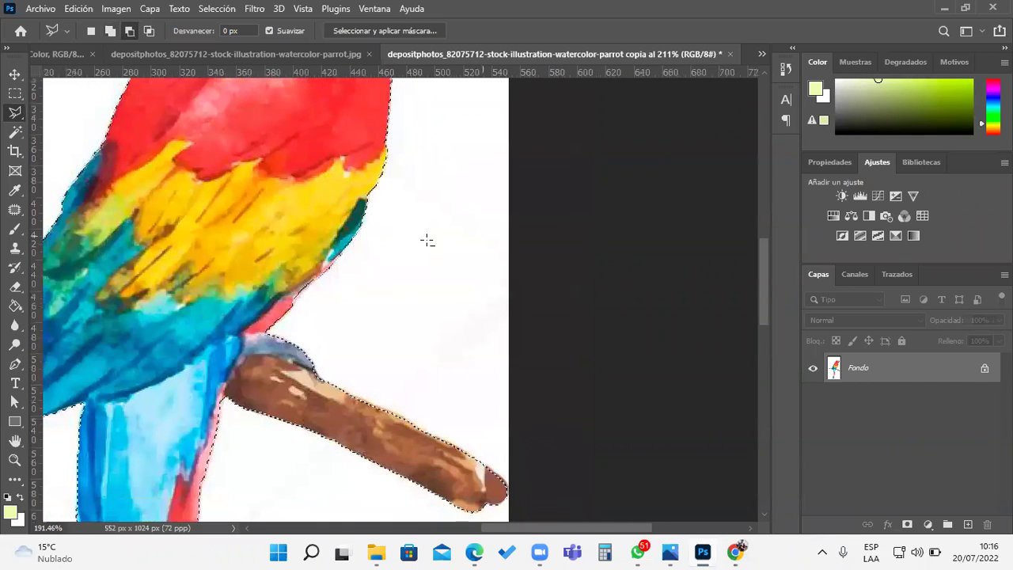
{"action": "scroll", "coordinate": [427, 241], "scroll_direction": "down", "scroll_amount": 4}
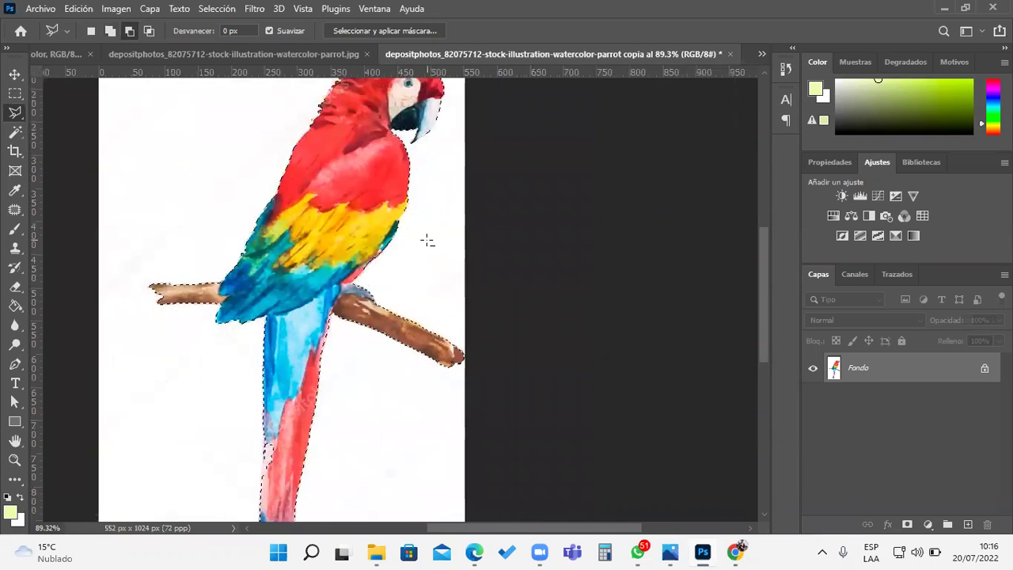
{"action": "scroll", "coordinate": [427, 240], "scroll_direction": "down", "scroll_amount": 1}
{"action": "mouse_move", "coordinate": [452, 271]}
{"action": "left_mouse_down"}
{"action": "mouse_move", "coordinate": [546, 277]}
{"action": "mouse_move", "coordinate": [518, 264]}
{"action": "left_mouse_up"}
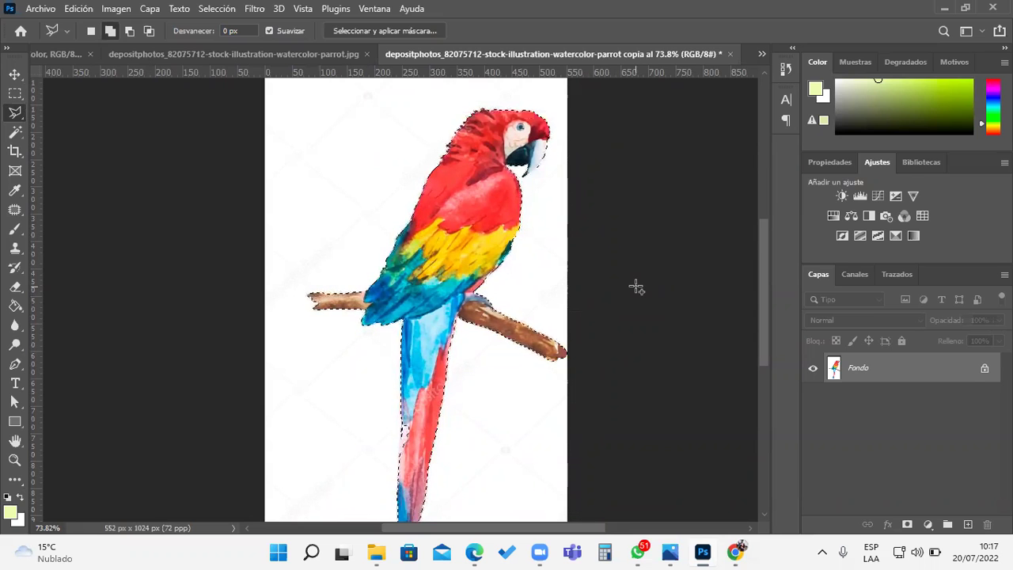
Add the missing pale pink patch on the edge of the tail to the selection with the Polygonal Lasso.
{"action": "scroll", "coordinate": [488, 451], "scroll_direction": "down", "scroll_amount": 3}
{"action": "scroll", "coordinate": [441, 366], "scroll_direction": "up", "scroll_amount": 2}
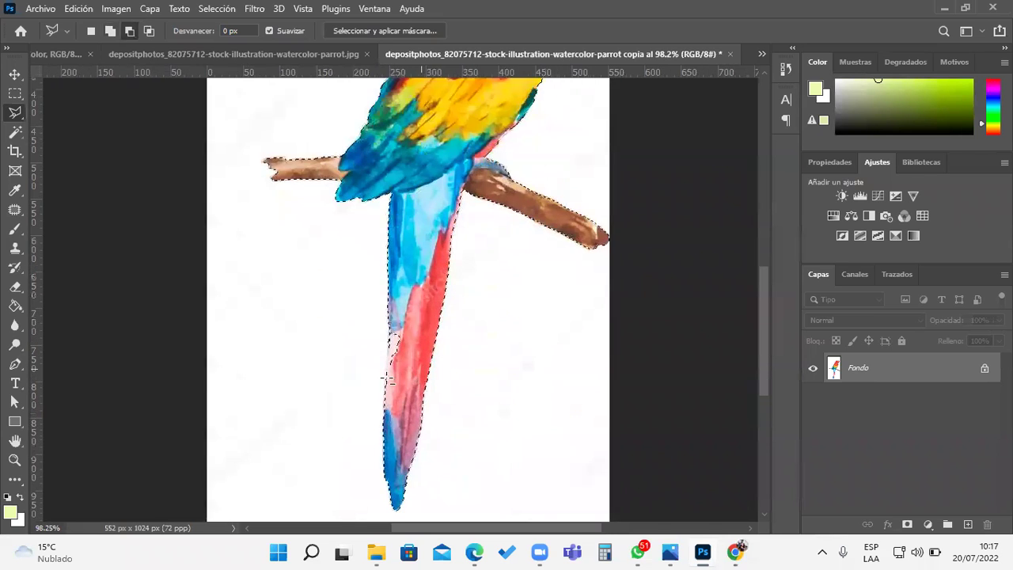
{"action": "scroll", "coordinate": [388, 380], "scroll_direction": "up", "scroll_amount": 5}
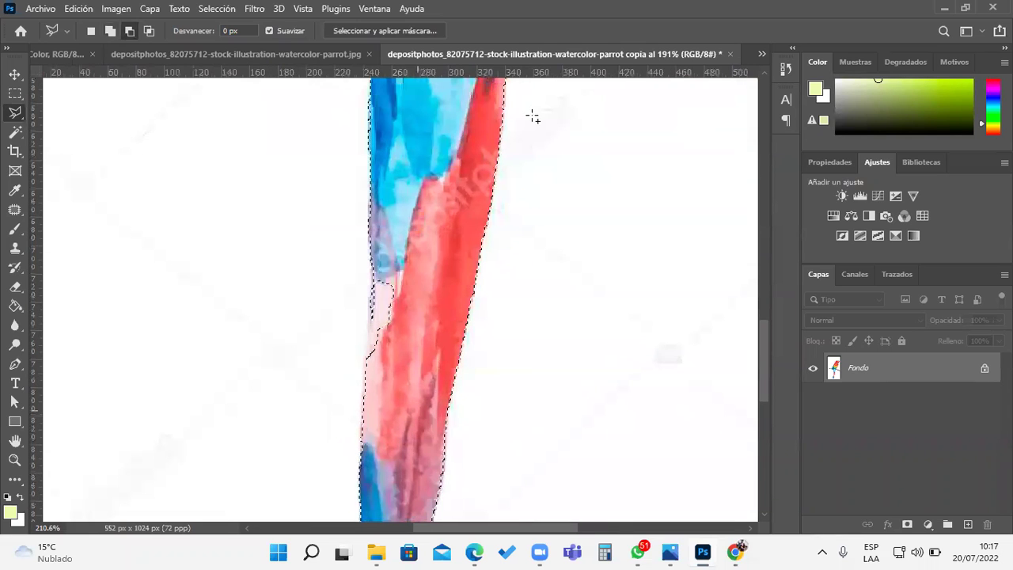
{"action": "scroll", "coordinate": [419, 275], "scroll_direction": "up", "scroll_amount": 1}
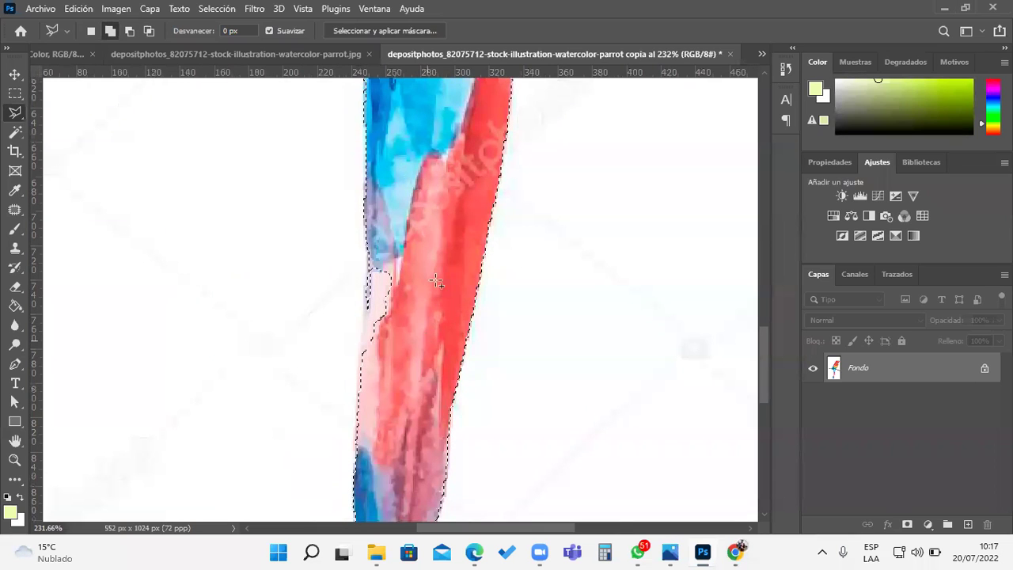
{"action": "left_click", "coordinate": [110, 31]}
{"action": "left_click", "coordinate": [380, 185]}
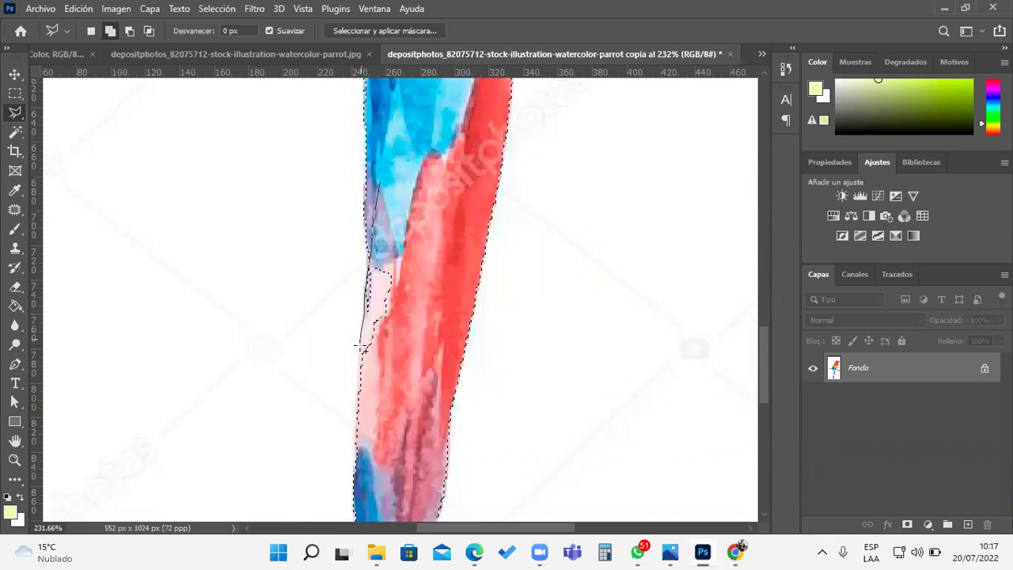
{"action": "left_click", "coordinate": [360, 370]}
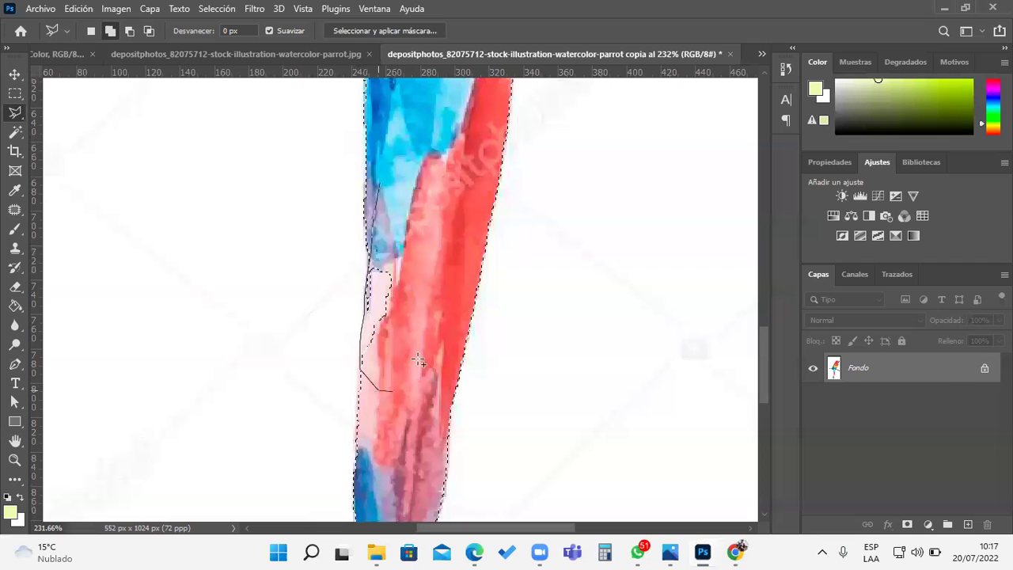
{"action": "left_click", "coordinate": [381, 185]}
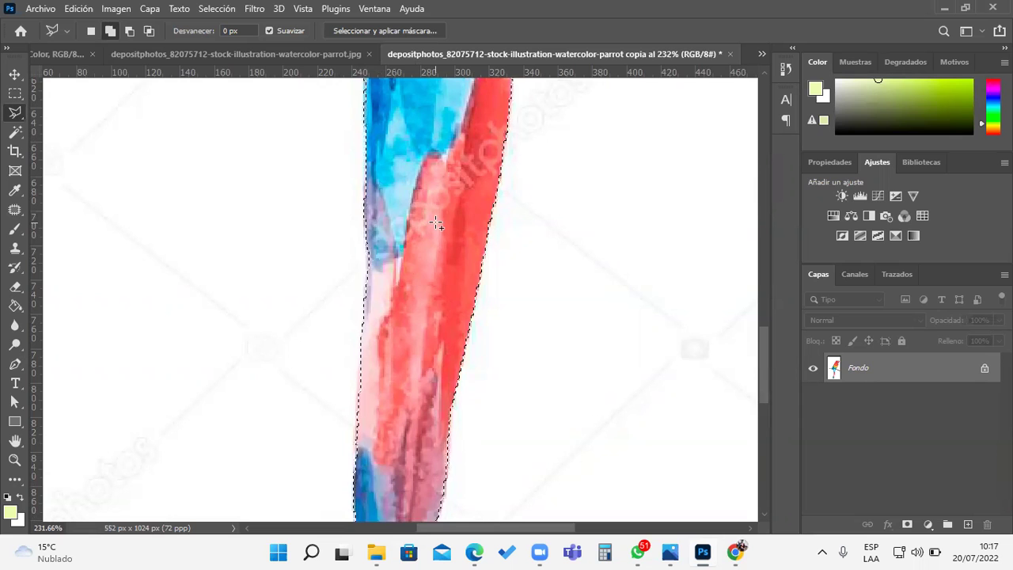
Copy the selected parrot with its complete branch and tail into the light green Sin título-1 document with the Move tool.
{"action": "scroll", "coordinate": [488, 400], "scroll_direction": "down", "scroll_amount": 1}
{"action": "scroll", "coordinate": [523, 384], "scroll_direction": "down", "scroll_amount": 5}
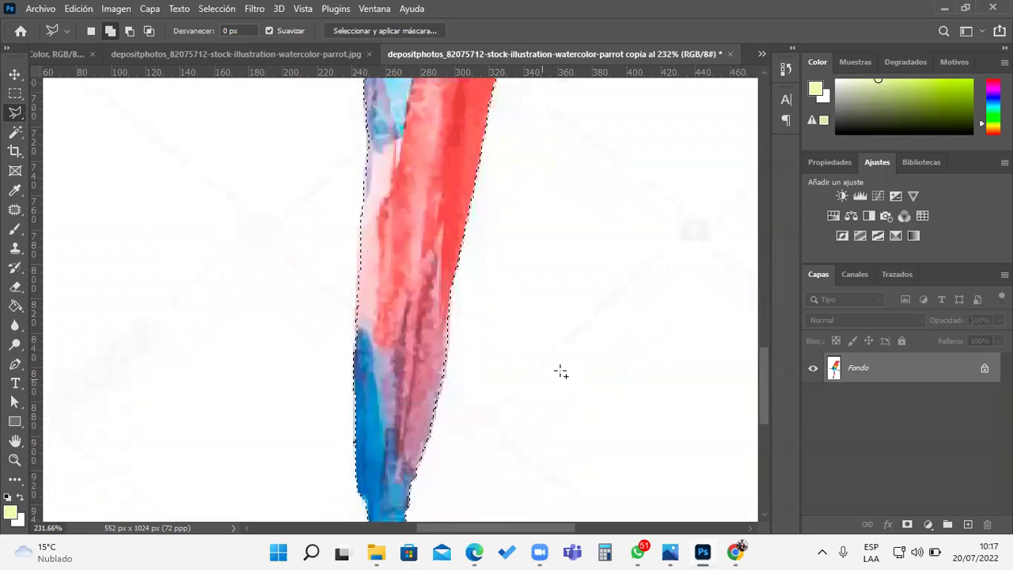
{"action": "scroll", "coordinate": [570, 365], "scroll_direction": "down", "scroll_amount": 2}
{"action": "scroll", "coordinate": [570, 365], "scroll_direction": "down", "scroll_amount": 3}
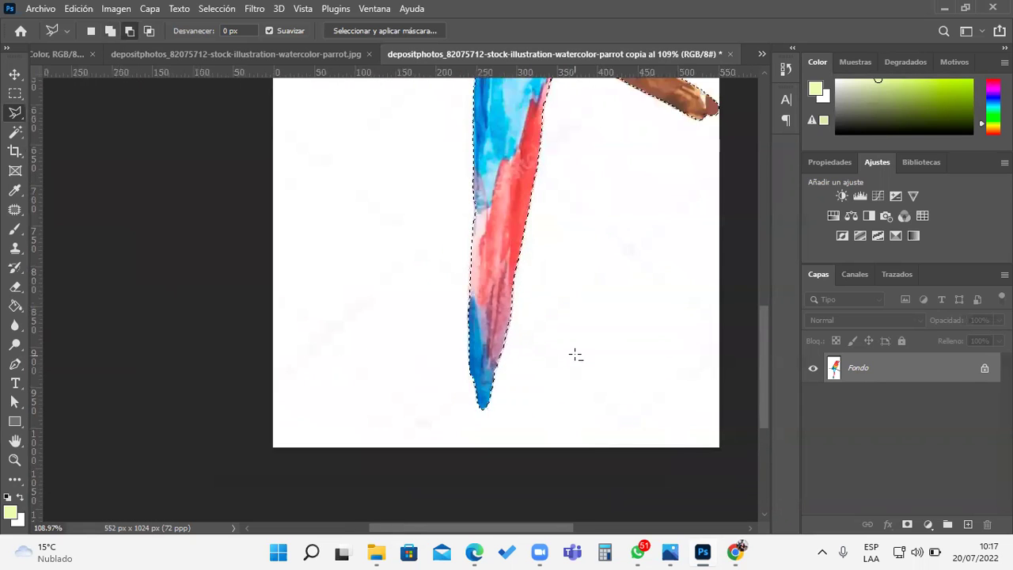
{"action": "left_click_drag", "start_coordinate": [586, 286], "coordinate": [476, 420]}
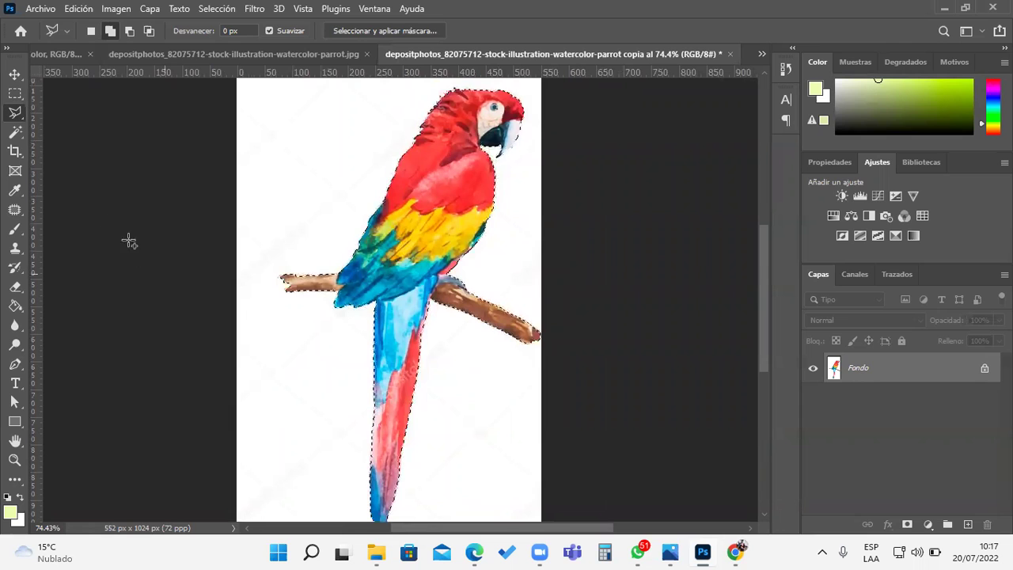
{"action": "left_click", "coordinate": [15, 74]}
{"action": "left_click_drag", "start_coordinate": [454, 147], "coordinate": [461, 268]}
{"action": "key", "text": "ctrl+minus"}
{"action": "key", "text": "ctrl+minus"}
{"action": "key", "text": "ctrl+minus"}
{"action": "key", "text": "ctrl+minus"}
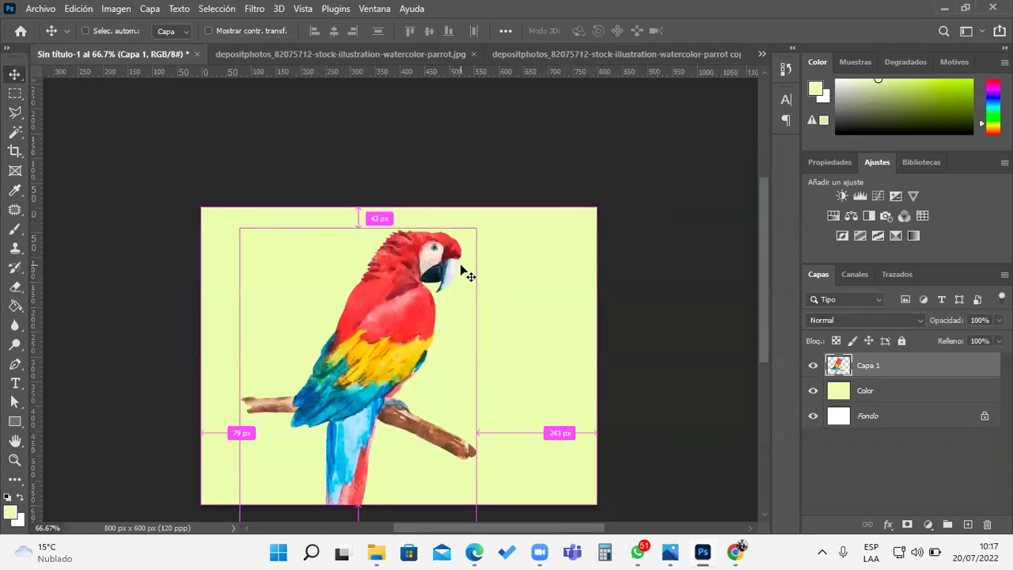
{"action": "left_click_drag", "start_coordinate": [461, 265], "coordinate": [461, 266]}
Scale the parrot layer proportionally to about 41.70% and place it in the upper-left part of the canvas.
{"action": "key", "text": "ctrl+t"}
{"action": "left_click_drag", "start_coordinate": [436, 388], "coordinate": [430, 357]}
{"action": "left_click_drag", "start_coordinate": [494, 185], "coordinate": [310, 261]}
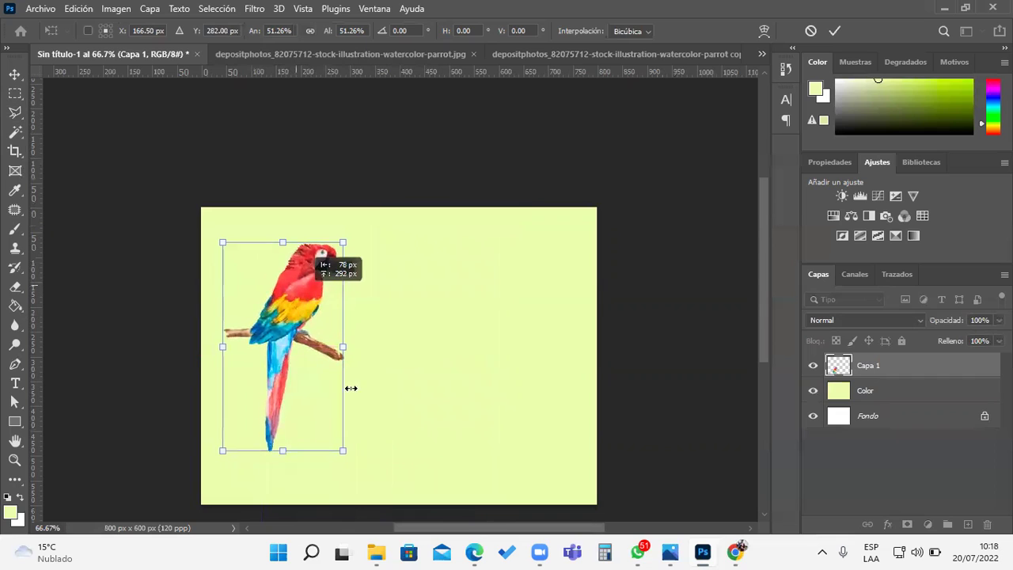
{"action": "left_click_drag", "start_coordinate": [342, 451], "coordinate": [321, 411]}
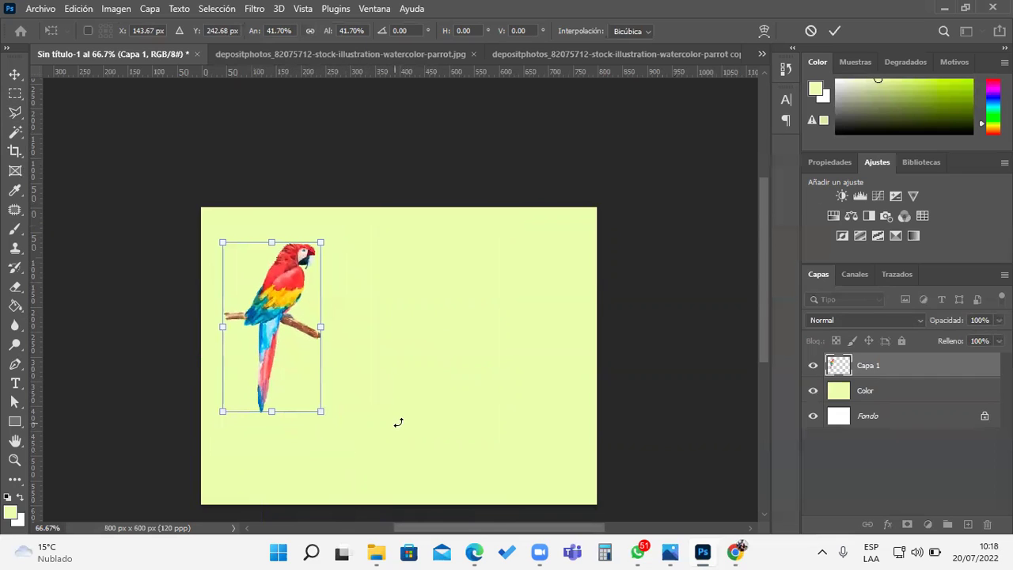
{"action": "key", "text": "Return"}
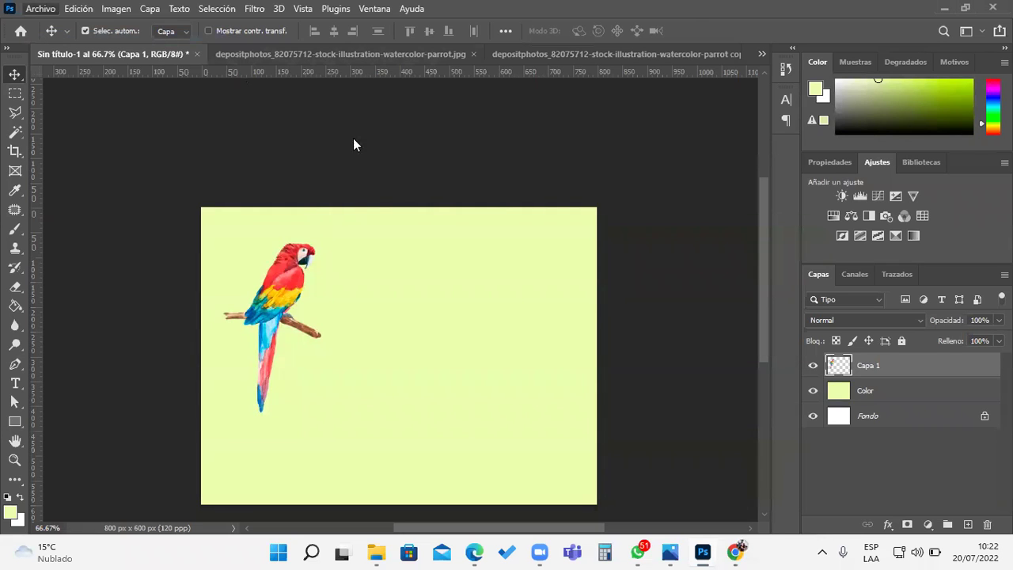
Open the iguana image 2 from the Varita Magica folder on the Desktop, leaving its color profile unmodified.
{"action": "key", "text": "ctrl+o"}
{"action": "left_click", "coordinate": [163, 174]}
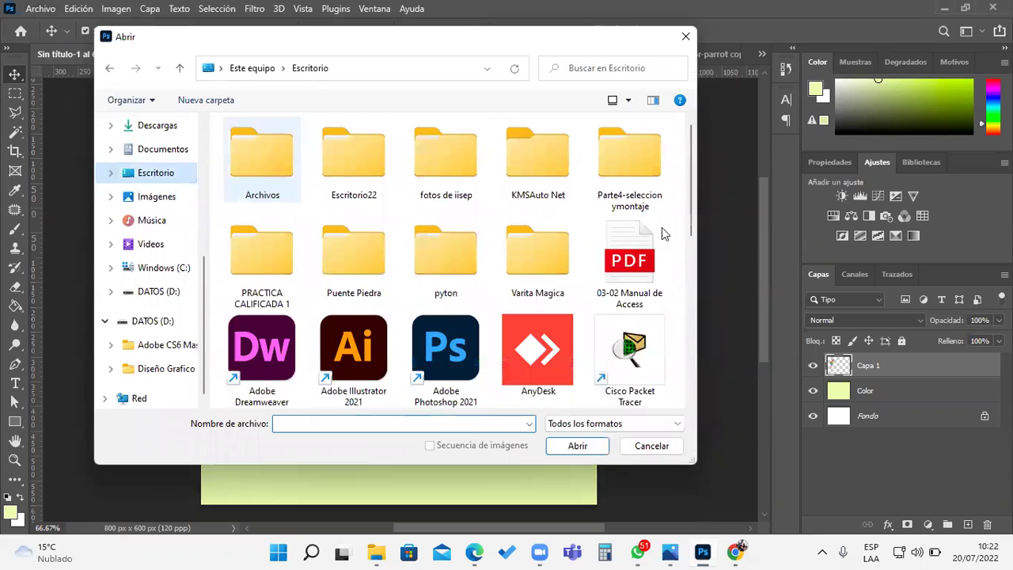
{"action": "scroll", "coordinate": [679, 262], "scroll_direction": "down", "scroll_amount": 3}
{"action": "scroll", "coordinate": [680, 303], "scroll_direction": "down", "scroll_amount": 3}
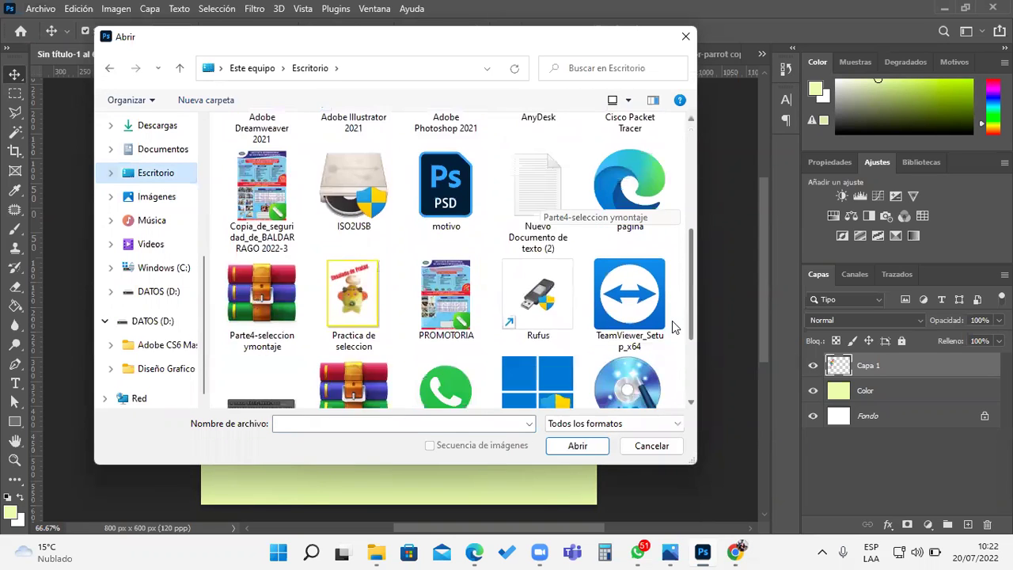
{"action": "scroll", "coordinate": [667, 296], "scroll_direction": "up", "scroll_amount": 5}
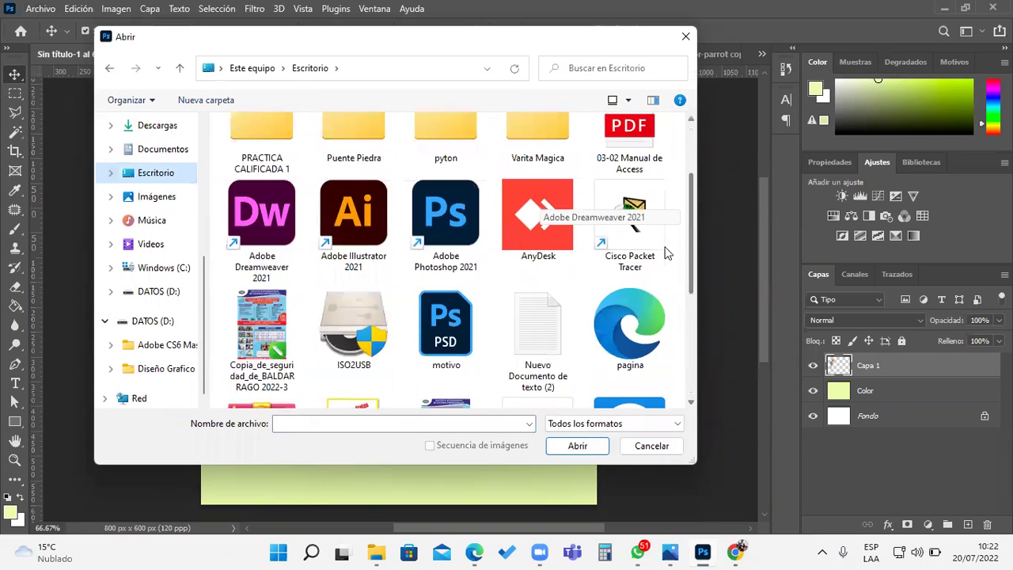
{"action": "double_click", "coordinate": [536, 193]}
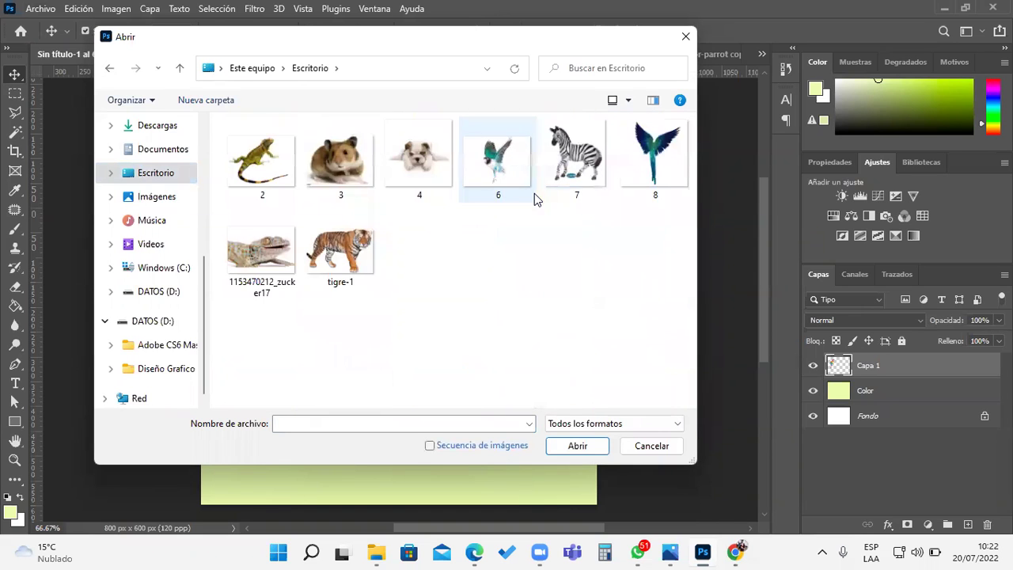
{"action": "double_click", "coordinate": [263, 171]}
{"action": "key", "text": "i"}
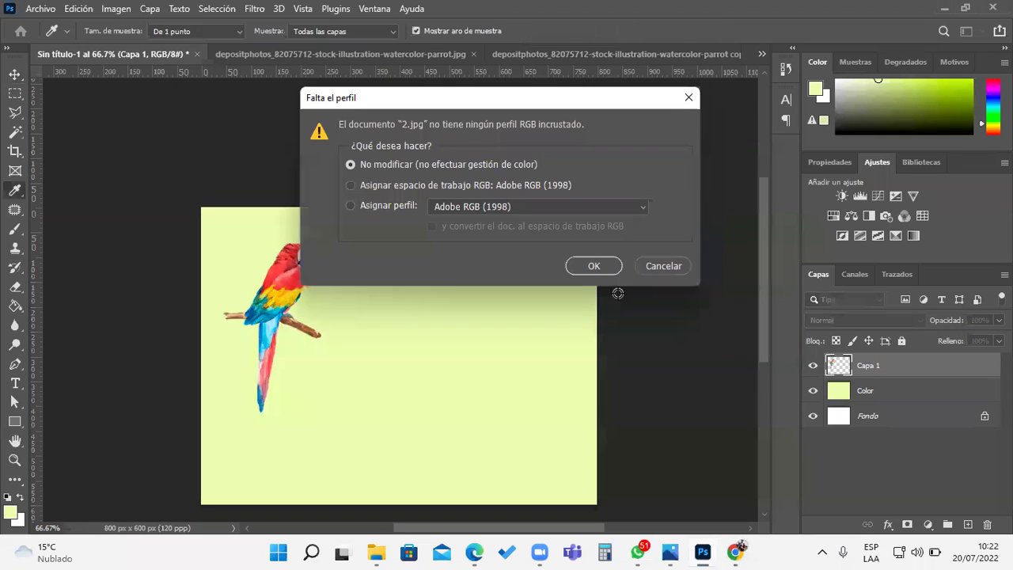
{"action": "left_click", "coordinate": [593, 266]}
{"action": "key", "text": "v"}
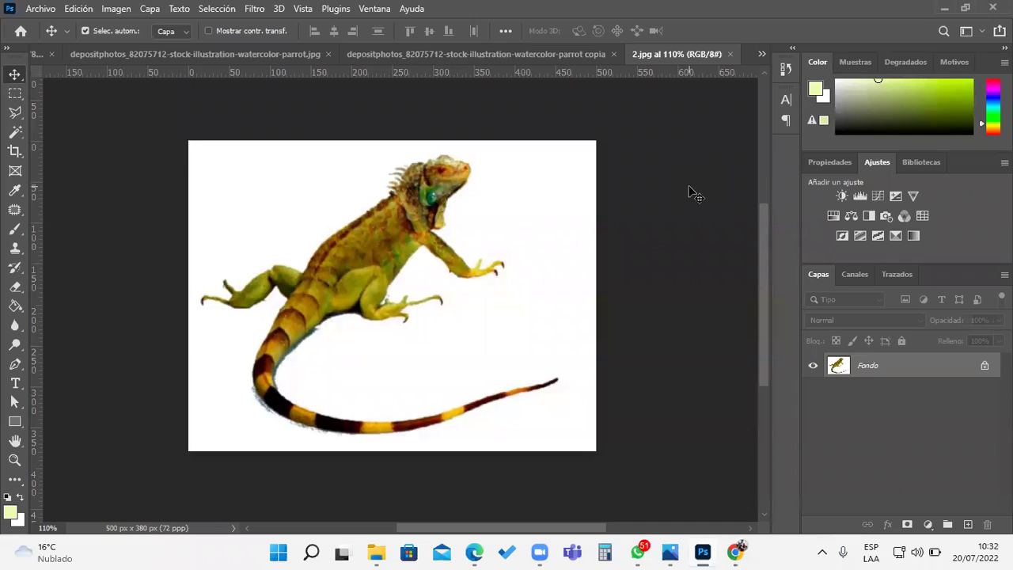
Select the white background around the iguana with the Magic Wand and invert the selection to the iguana.
{"action": "left_click", "coordinate": [22, 135]}
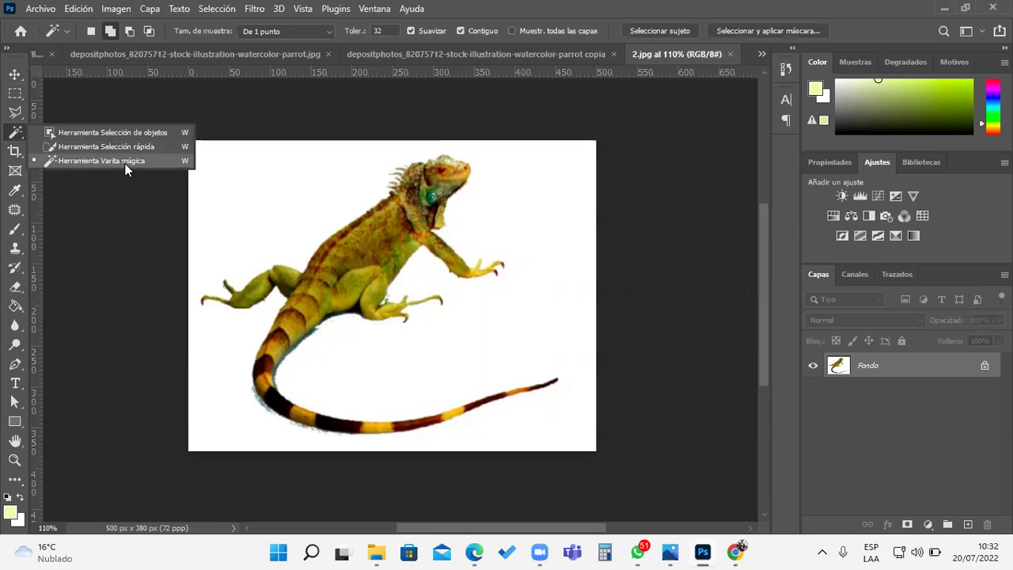
{"action": "left_click", "coordinate": [124, 163]}
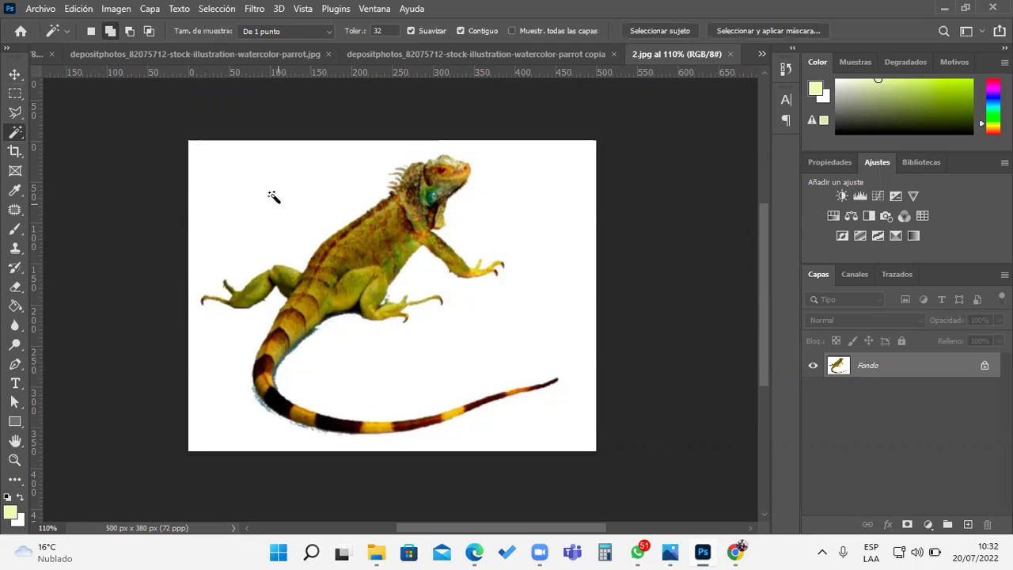
{"action": "left_click", "coordinate": [276, 197]}
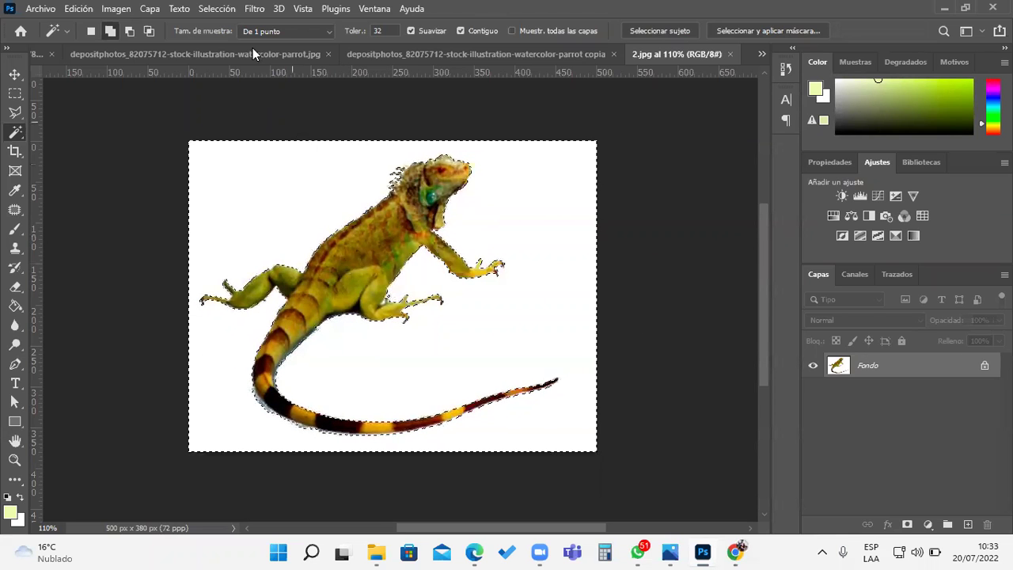
{"action": "left_click", "coordinate": [217, 8]}
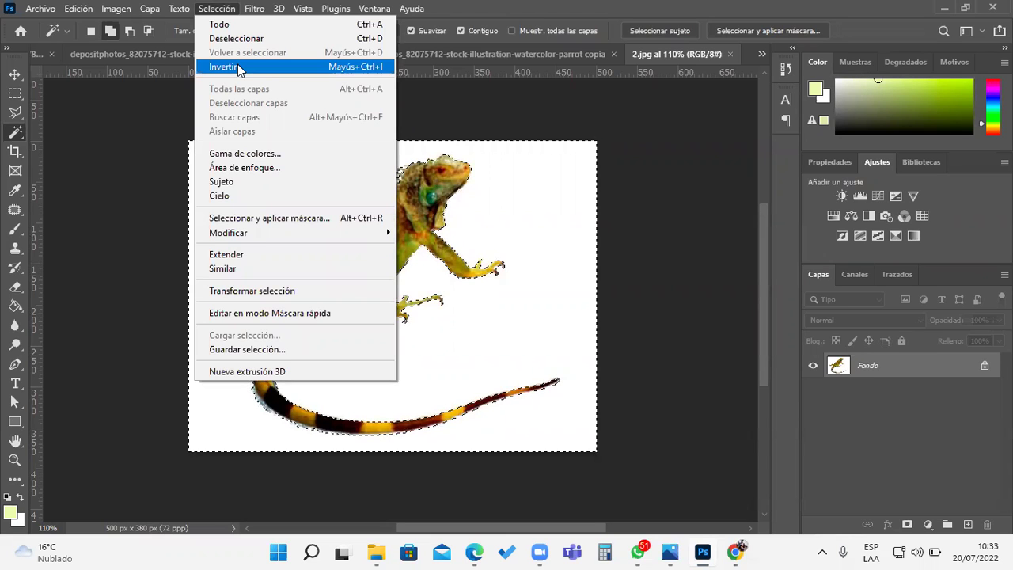
{"action": "left_click", "coordinate": [239, 69]}
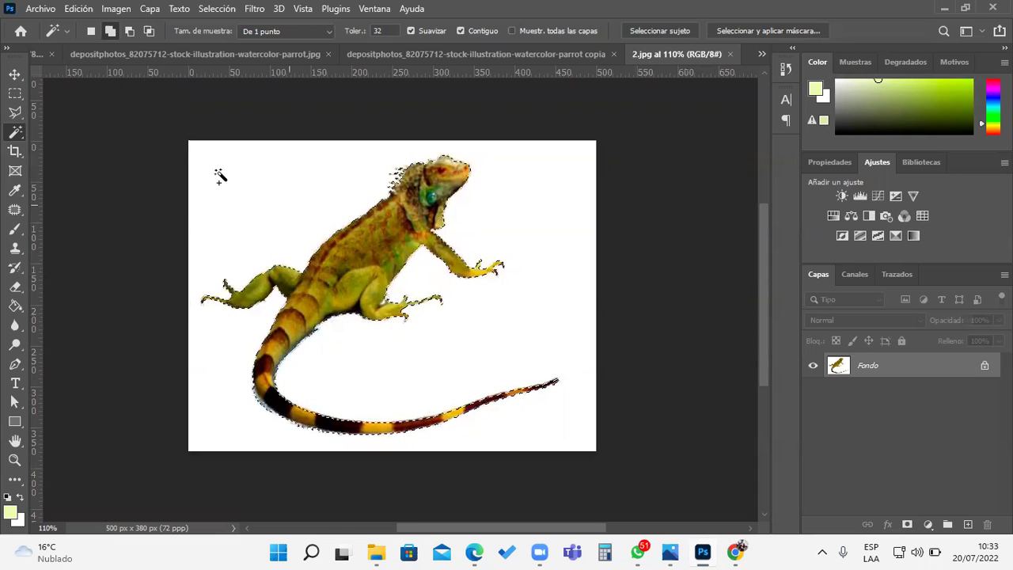
Copy the selected iguana into the Sin título-1 document with the Move tool and place it beside the parrot.
{"action": "left_click", "coordinate": [15, 74]}
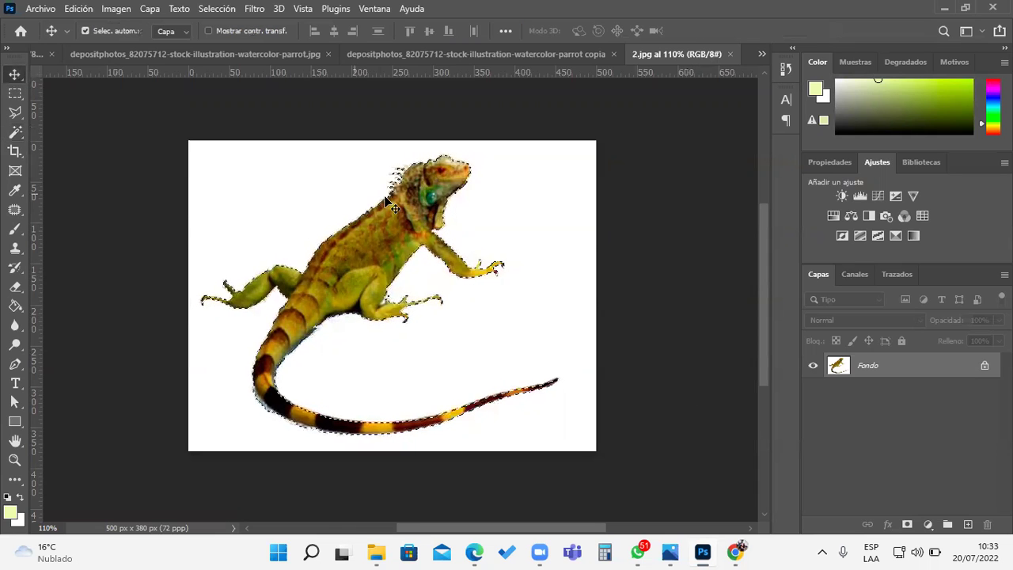
{"action": "left_click_drag", "start_coordinate": [395, 205], "coordinate": [60, 60]}
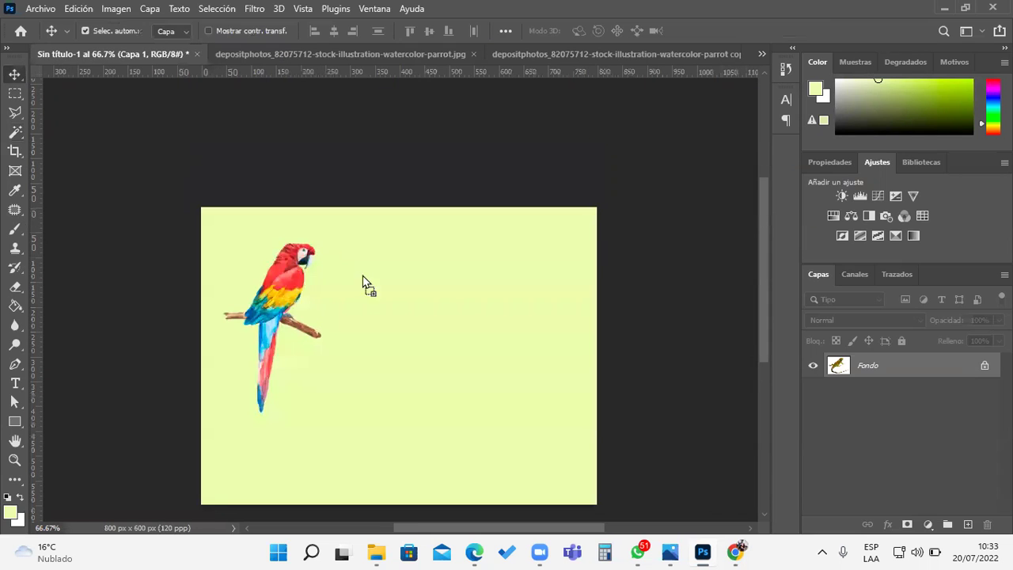
{"action": "left_click_drag", "start_coordinate": [418, 316], "coordinate": [557, 368]}
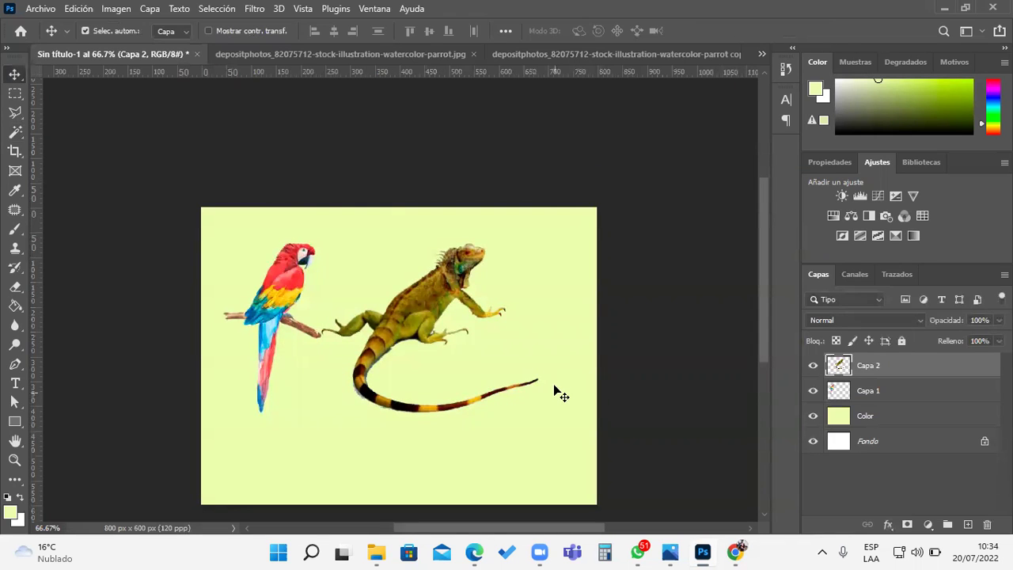
Erase the bluish fringe along the outer curve of the iguana's tail with the 14 px Eraser at 52% hardness.
{"action": "scroll", "coordinate": [472, 252], "scroll_direction": "up", "scroll_amount": 3}
{"action": "scroll", "coordinate": [470, 243], "scroll_direction": "up", "scroll_amount": 2}
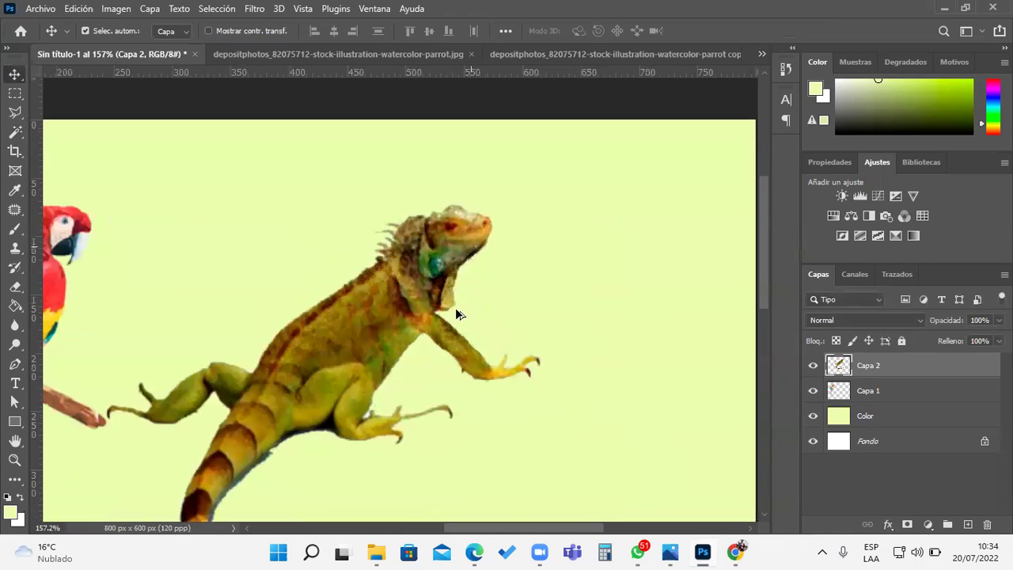
{"action": "scroll", "coordinate": [455, 307], "scroll_direction": "down", "scroll_amount": 4}
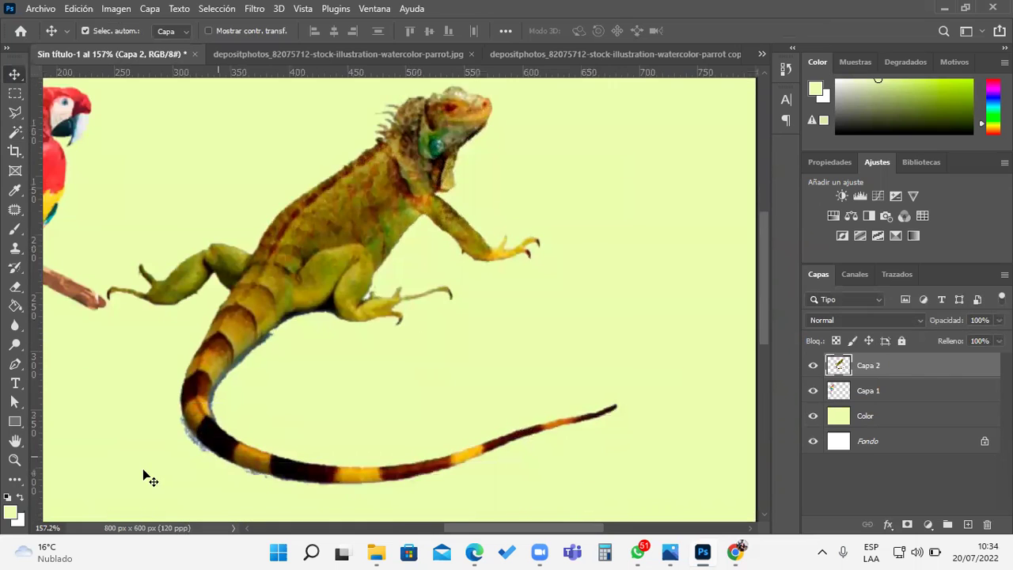
{"action": "scroll", "coordinate": [194, 485], "scroll_direction": "up", "scroll_amount": 4}
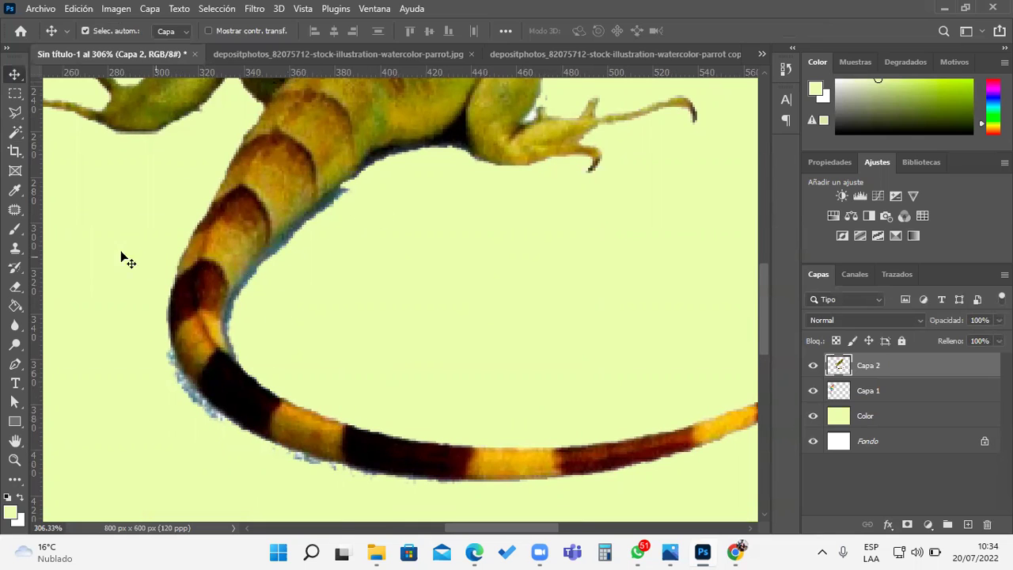
{"action": "left_click", "coordinate": [21, 292]}
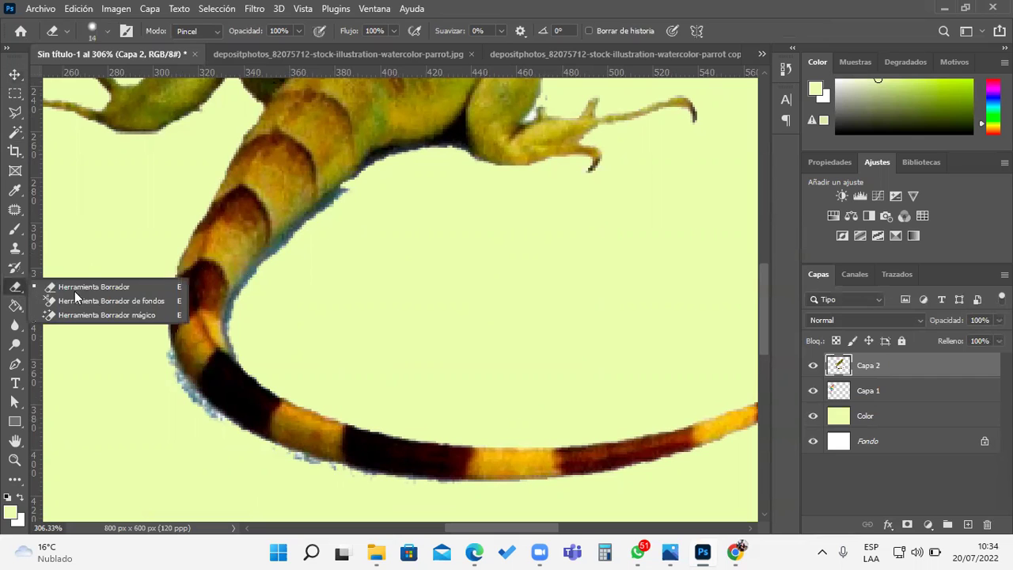
{"action": "left_click", "coordinate": [110, 289]}
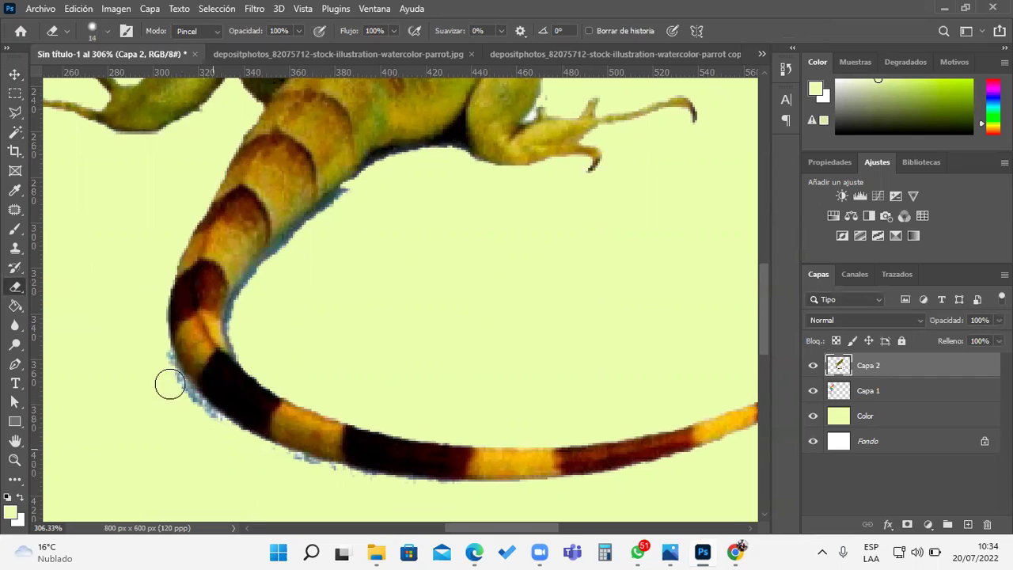
{"action": "left_click", "coordinate": [108, 32]}
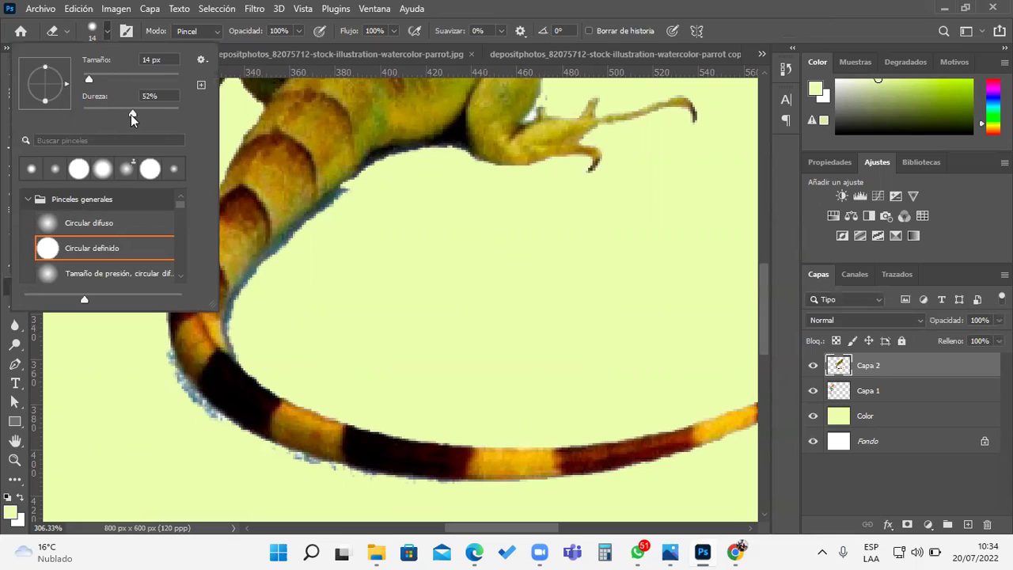
{"action": "left_click", "coordinate": [289, 479]}
{"action": "mouse_move", "coordinate": [311, 480]}
{"action": "left_mouse_down"}
{"action": "mouse_move", "coordinate": [287, 468]}
{"action": "mouse_move", "coordinate": [375, 486]}
{"action": "mouse_move", "coordinate": [230, 450]}
{"action": "mouse_move", "coordinate": [180, 402]}
{"action": "mouse_move", "coordinate": [153, 353]}
{"action": "left_mouse_up"}
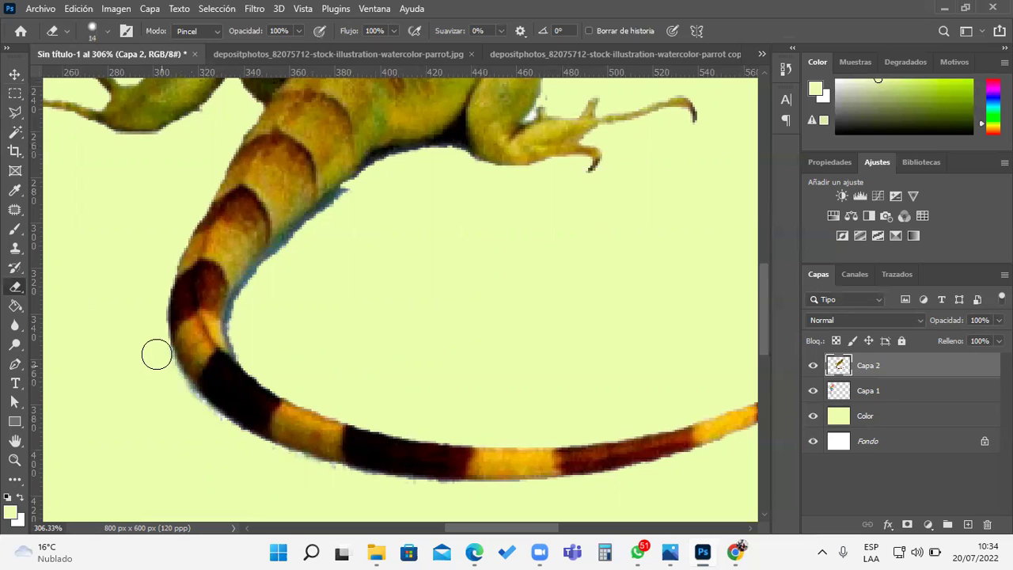
Erase the dark shadow fringe along the inner edge of the iguana's tail and touch up its outer bend.
{"action": "mouse_move", "coordinate": [362, 201]}
{"action": "left_mouse_down"}
{"action": "mouse_move", "coordinate": [362, 192]}
{"action": "mouse_move", "coordinate": [300, 237]}
{"action": "mouse_move", "coordinate": [260, 293]}
{"action": "left_mouse_up"}
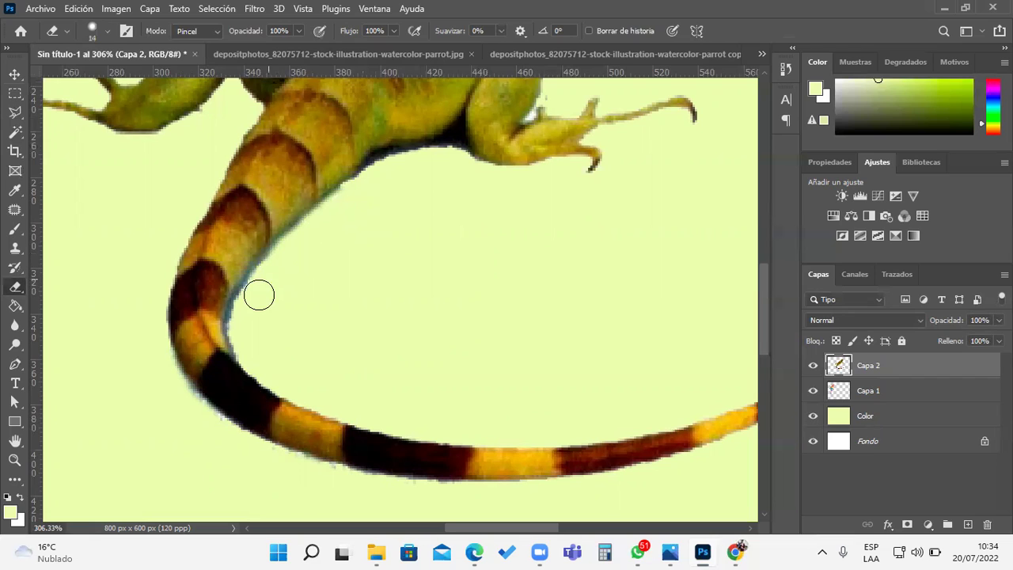
{"action": "mouse_move", "coordinate": [372, 220]}
{"action": "left_mouse_down"}
{"action": "mouse_move", "coordinate": [372, 182]}
{"action": "mouse_move", "coordinate": [387, 169]}
{"action": "mouse_move", "coordinate": [464, 163]}
{"action": "mouse_move", "coordinate": [450, 154]}
{"action": "mouse_move", "coordinate": [407, 164]}
{"action": "mouse_move", "coordinate": [367, 178]}
{"action": "mouse_move", "coordinate": [362, 192]}
{"action": "left_mouse_up"}
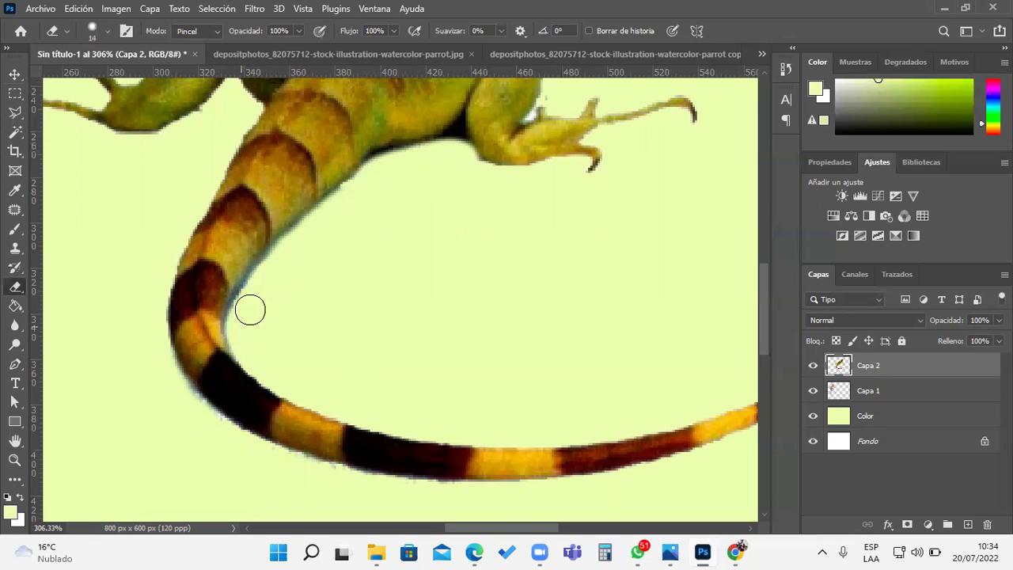
{"action": "mouse_move", "coordinate": [244, 315]}
{"action": "left_mouse_down"}
{"action": "mouse_move", "coordinate": [280, 258]}
{"action": "mouse_move", "coordinate": [245, 301]}
{"action": "mouse_move", "coordinate": [240, 326]}
{"action": "left_mouse_up"}
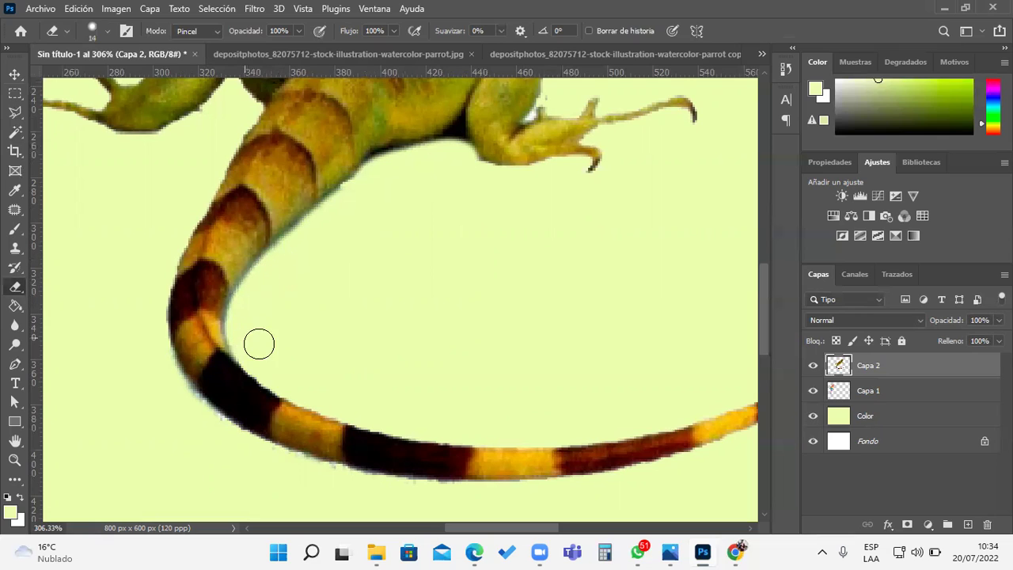
{"action": "left_click_drag", "start_coordinate": [198, 427], "coordinate": [167, 382]}
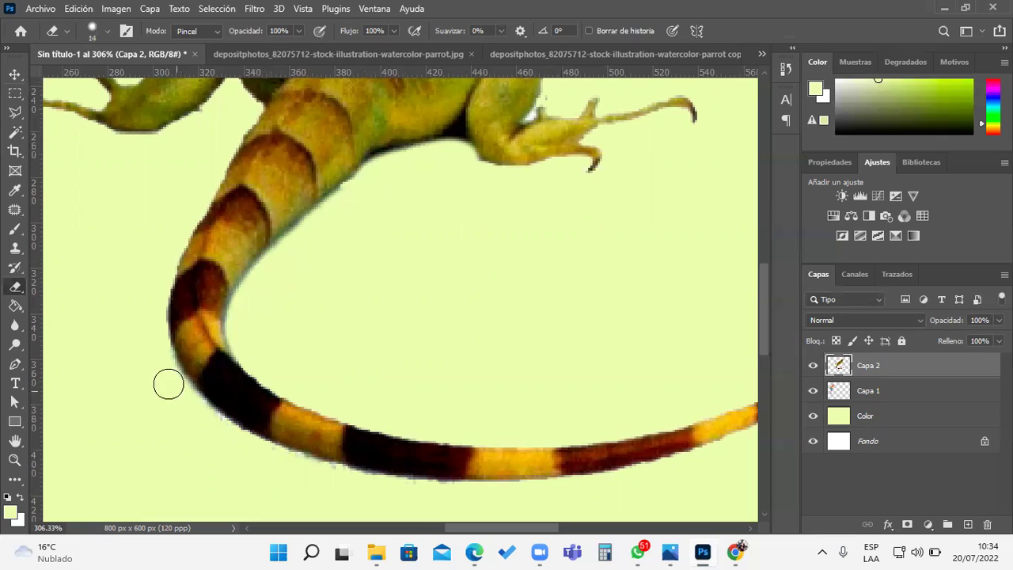
Move the iguana slightly higher on the canvas beside the parrot.
{"action": "key", "text": "ctrl+minus"}
{"action": "key", "text": "ctrl+minus"}
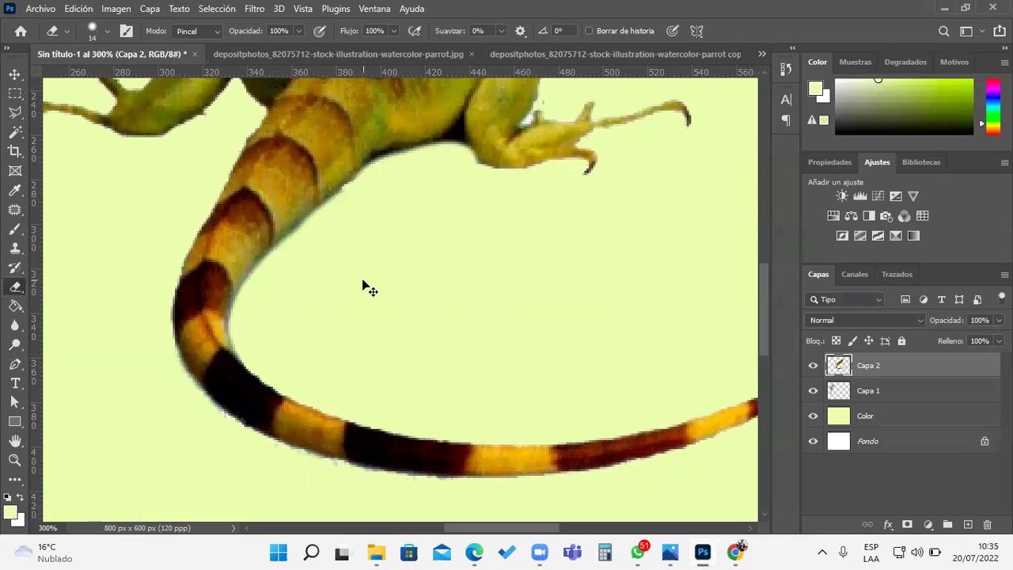
{"action": "key", "text": "ctrl+minus"}
{"action": "key", "text": "ctrl+minus"}
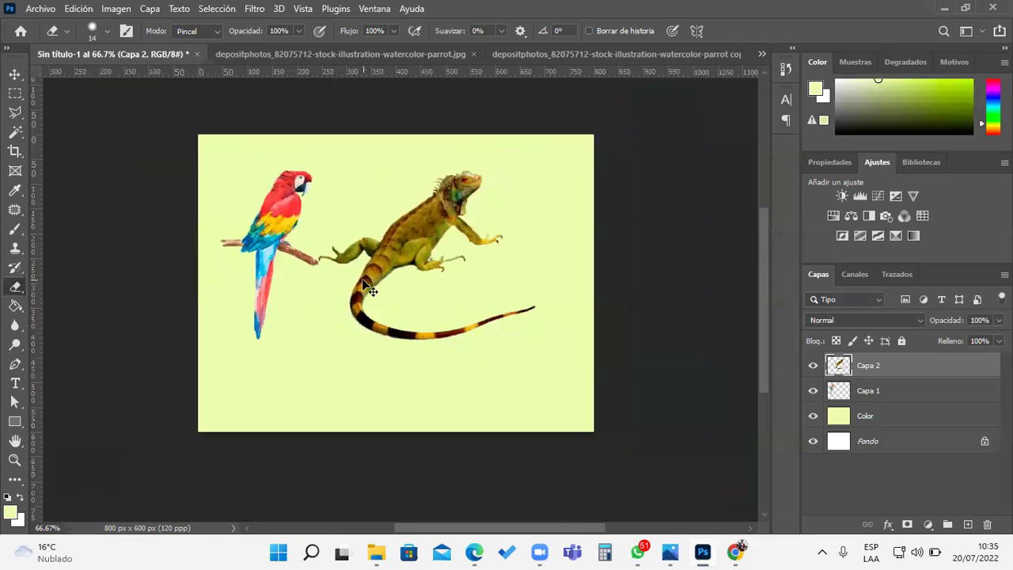
{"action": "scroll", "coordinate": [497, 254], "scroll_direction": "up", "scroll_amount": 2}
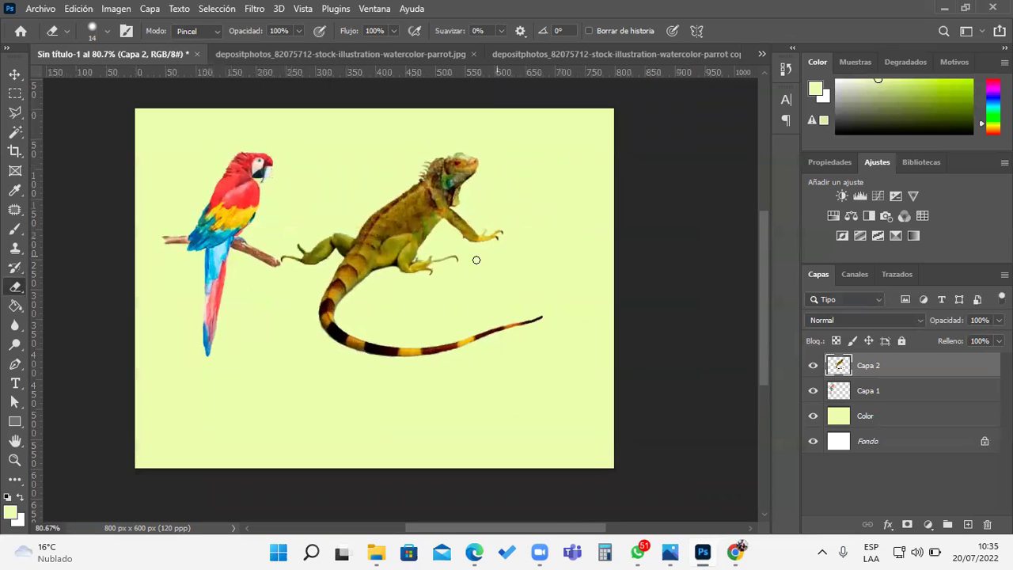
{"action": "left_click", "coordinate": [15, 74]}
{"action": "mouse_move", "coordinate": [402, 215]}
{"action": "left_mouse_down"}
{"action": "mouse_move", "coordinate": [417, 197]}
{"action": "mouse_move", "coordinate": [470, 209]}
{"action": "mouse_move", "coordinate": [382, 202]}
{"action": "mouse_move", "coordinate": [402, 199]}
{"action": "left_mouse_up"}
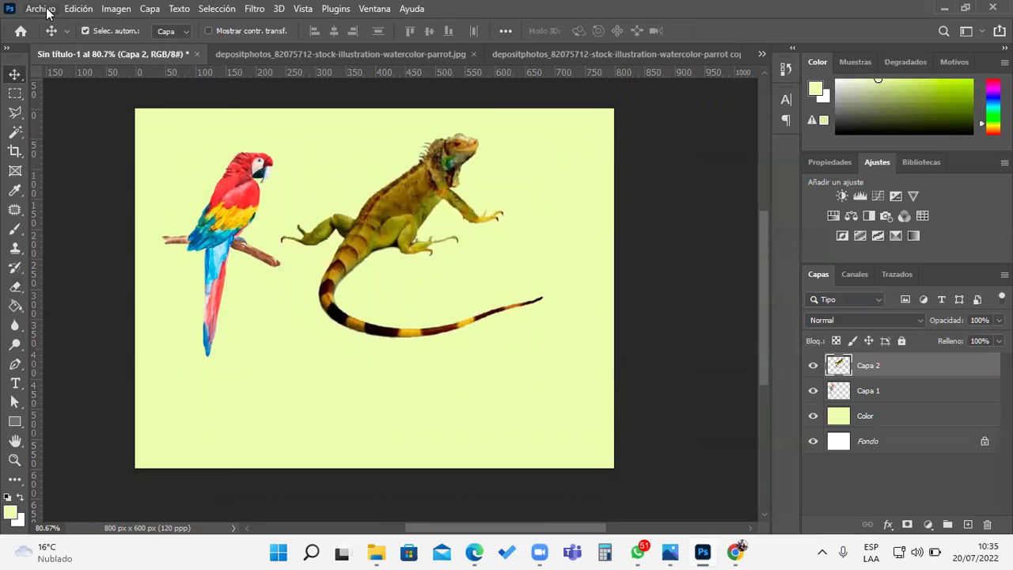
Open the hamster image 3 from the Varita Magica folder, leaving its color profile unmodified.
{"action": "left_click", "coordinate": [41, 8]}
{"action": "left_click", "coordinate": [44, 39]}
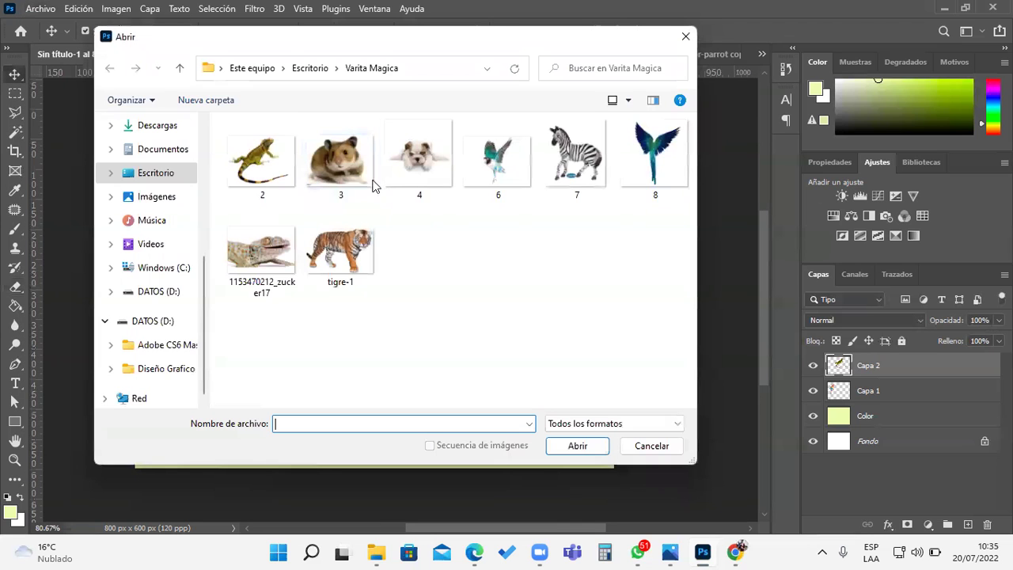
{"action": "double_click", "coordinate": [353, 166]}
{"action": "left_click", "coordinate": [594, 266]}
{"action": "key", "text": "v"}
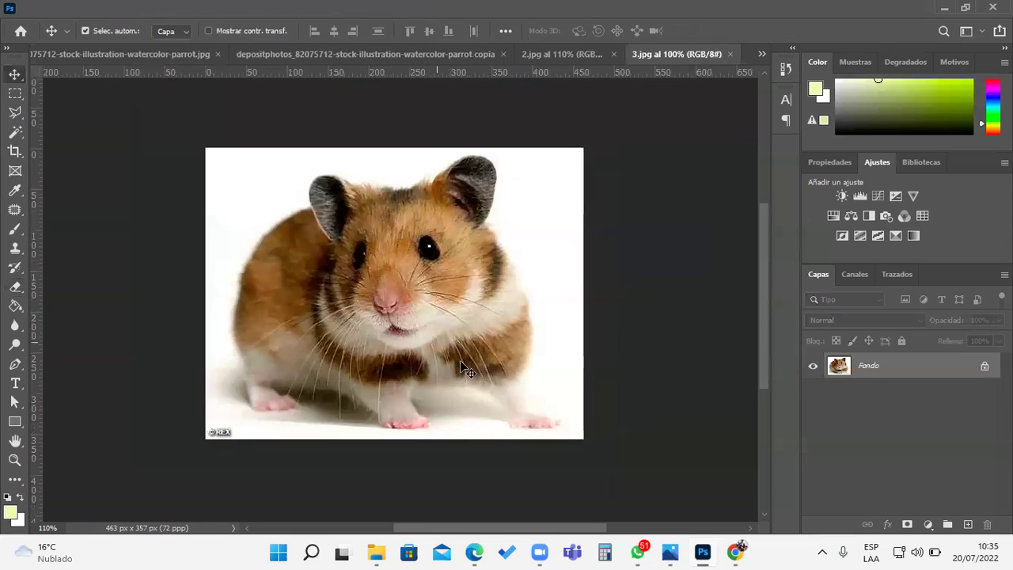
{"action": "scroll", "coordinate": [460, 360], "scroll_direction": "up", "scroll_amount": 2}
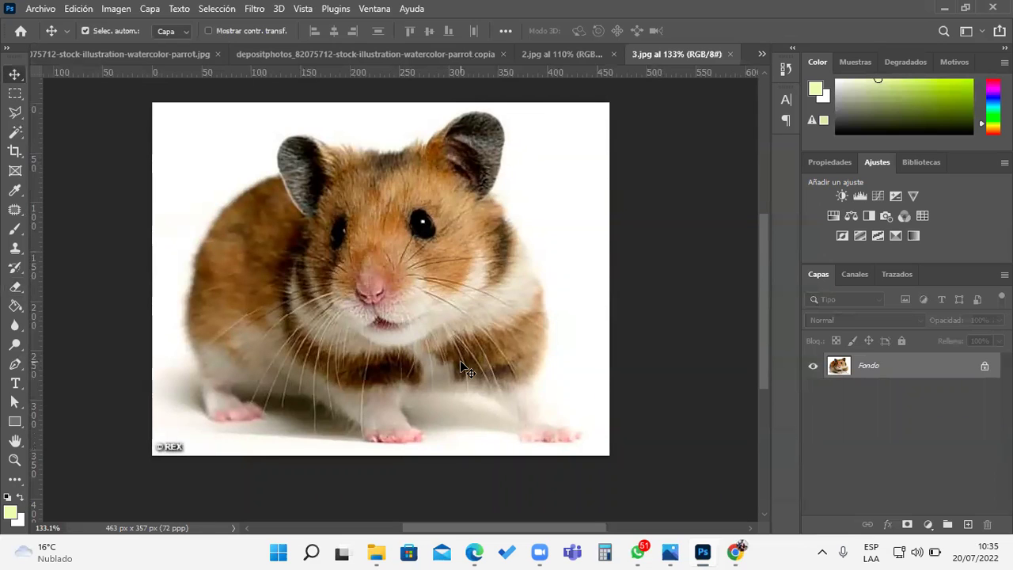
Select the white background around the hamster with the Magic Wand at tolerance 32 and invert the selection.
{"action": "left_click", "coordinate": [15, 132]}
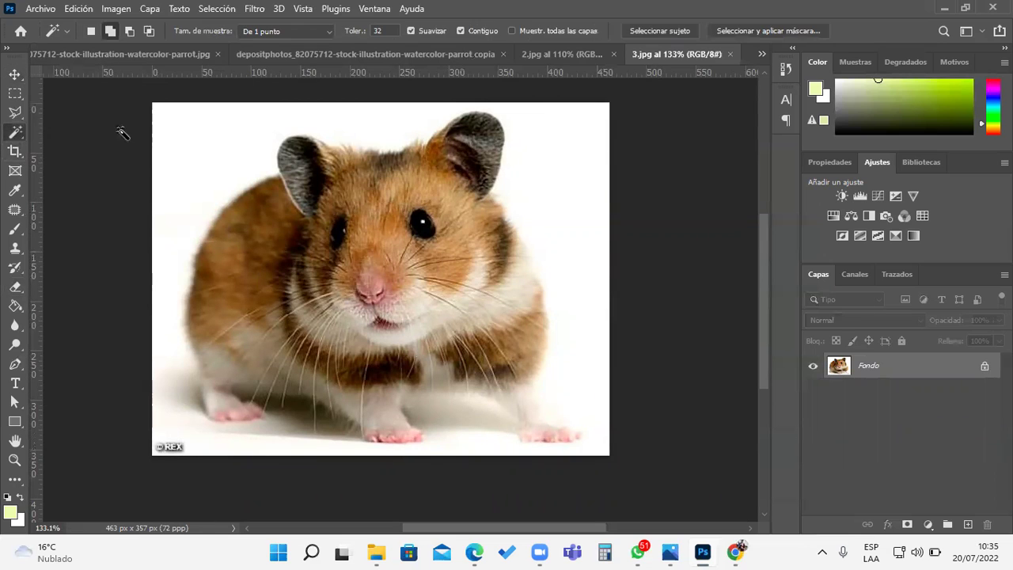
{"action": "left_click", "coordinate": [187, 147]}
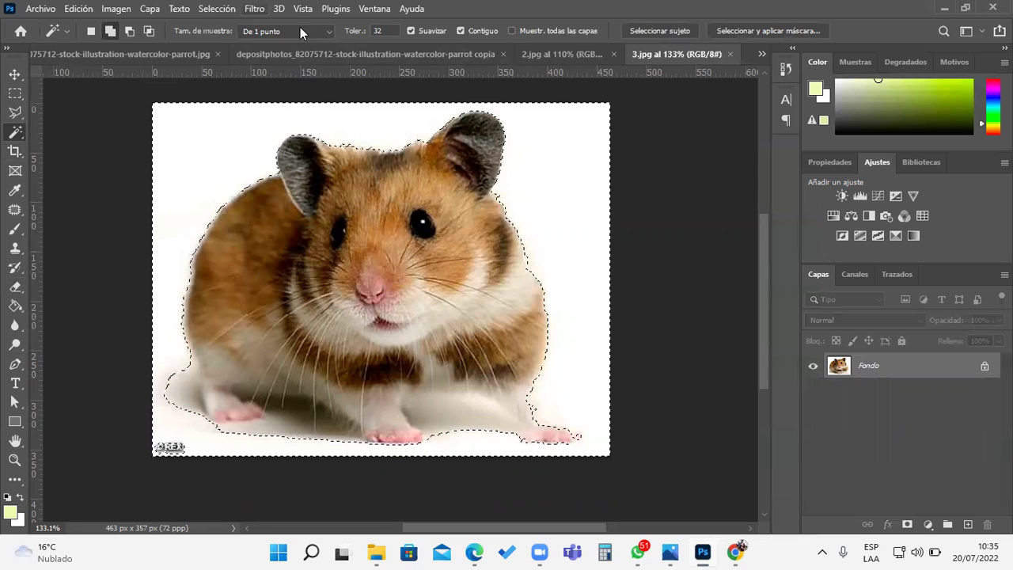
{"action": "left_click", "coordinate": [216, 8]}
{"action": "left_click", "coordinate": [238, 69]}
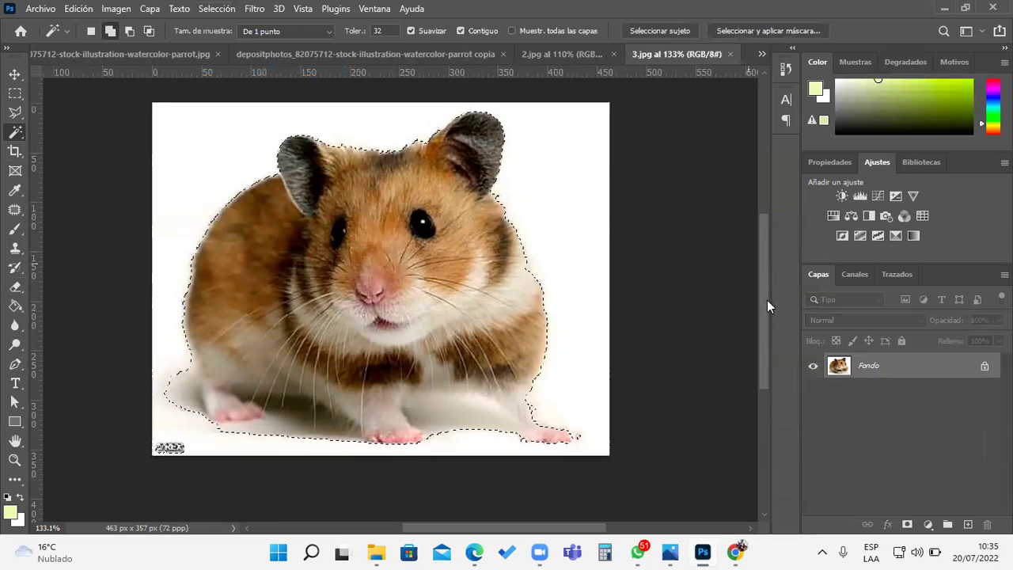
Refine the selection with the Polygonal Lasso, adding the outer front paw's tip and subtracting the floor shadow between the front paws.
{"action": "scroll", "coordinate": [590, 387], "scroll_direction": "down", "scroll_amount": 1}
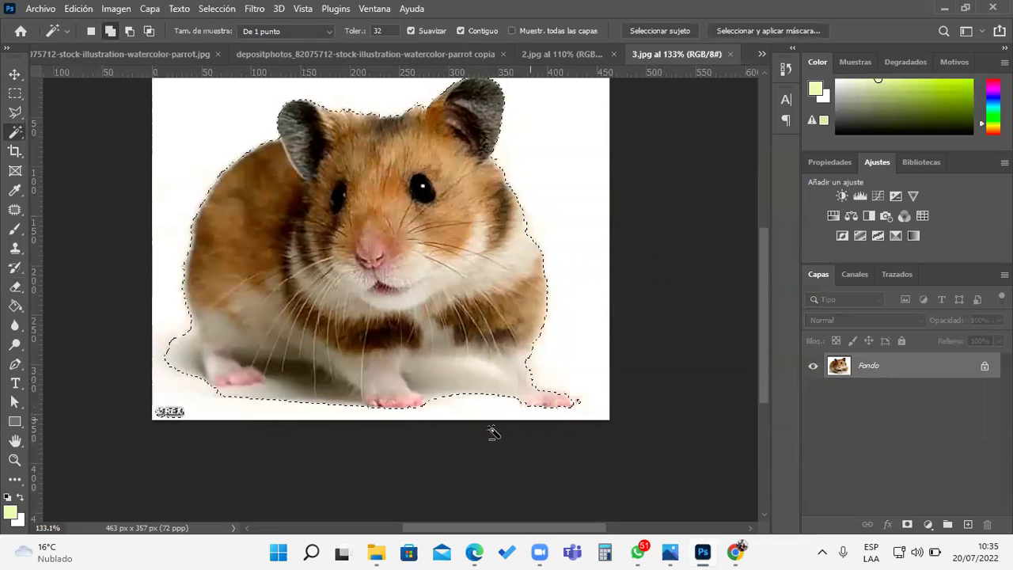
{"action": "scroll", "coordinate": [492, 432], "scroll_direction": "up", "scroll_amount": 2}
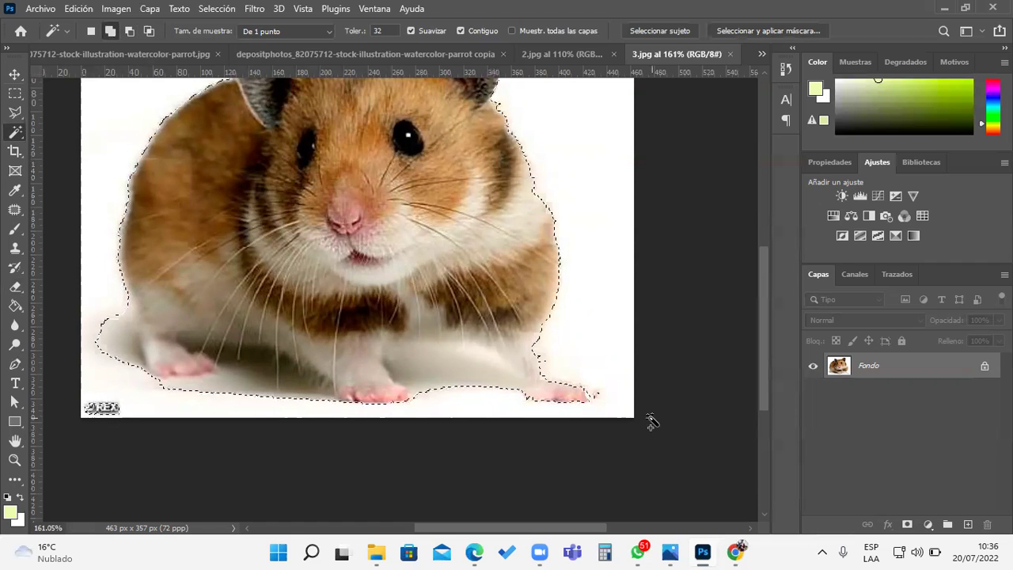
{"action": "scroll", "coordinate": [654, 402], "scroll_direction": "up", "scroll_amount": 5}
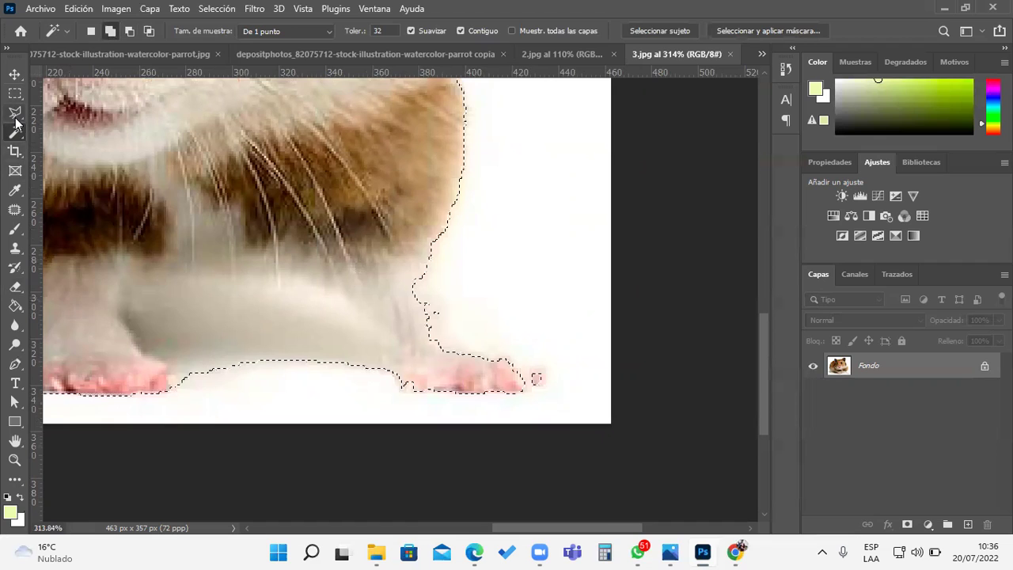
{"action": "left_click_drag", "start_coordinate": [16, 117], "coordinate": [93, 127]}
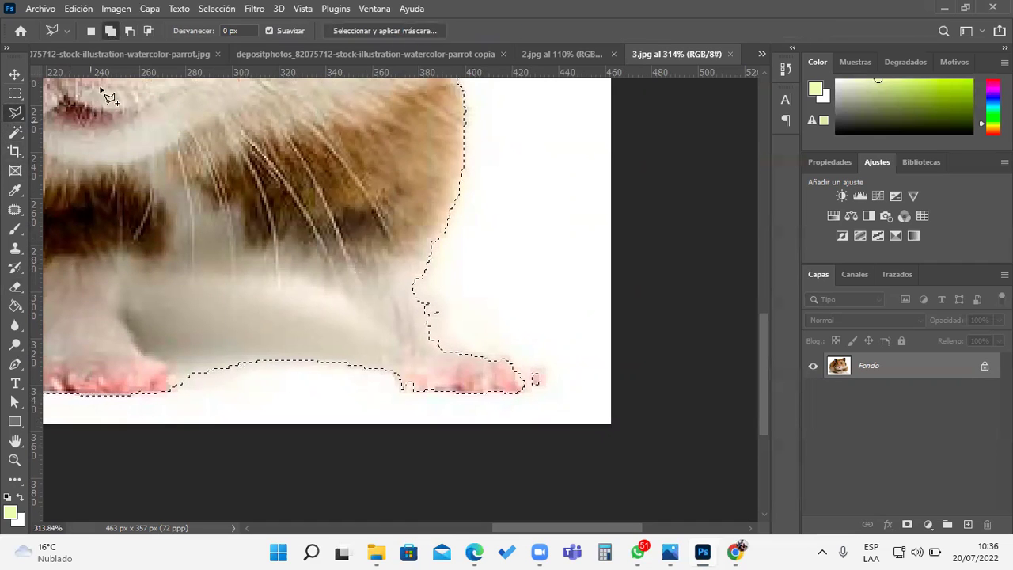
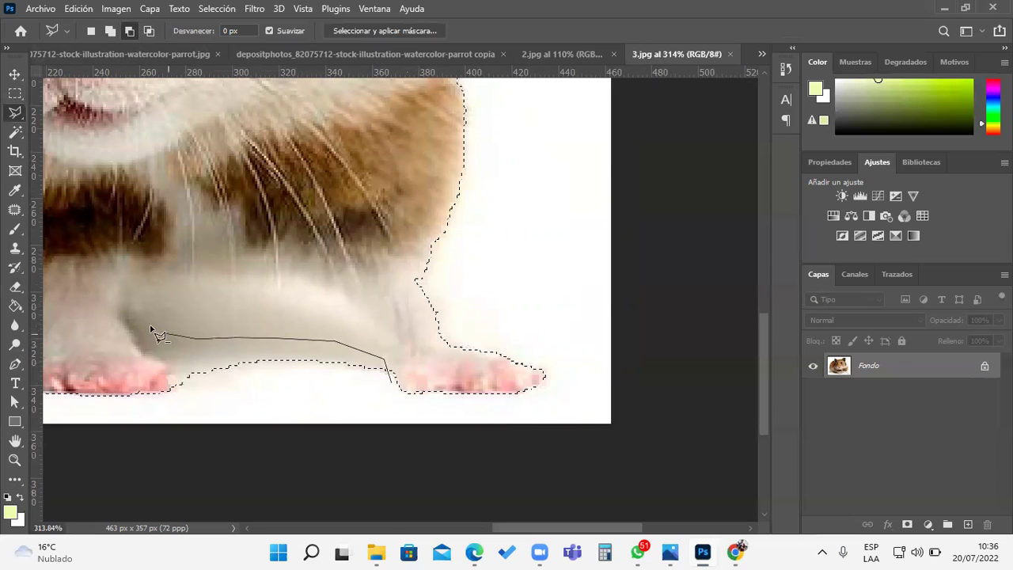
{"action": "mouse_move", "coordinate": [140, 320]}
{"action": "left_mouse_down"}
{"action": "mouse_move", "coordinate": [135, 336]}
{"action": "mouse_move", "coordinate": [129, 323]}
{"action": "mouse_move", "coordinate": [147, 348]}
{"action": "left_mouse_up"}
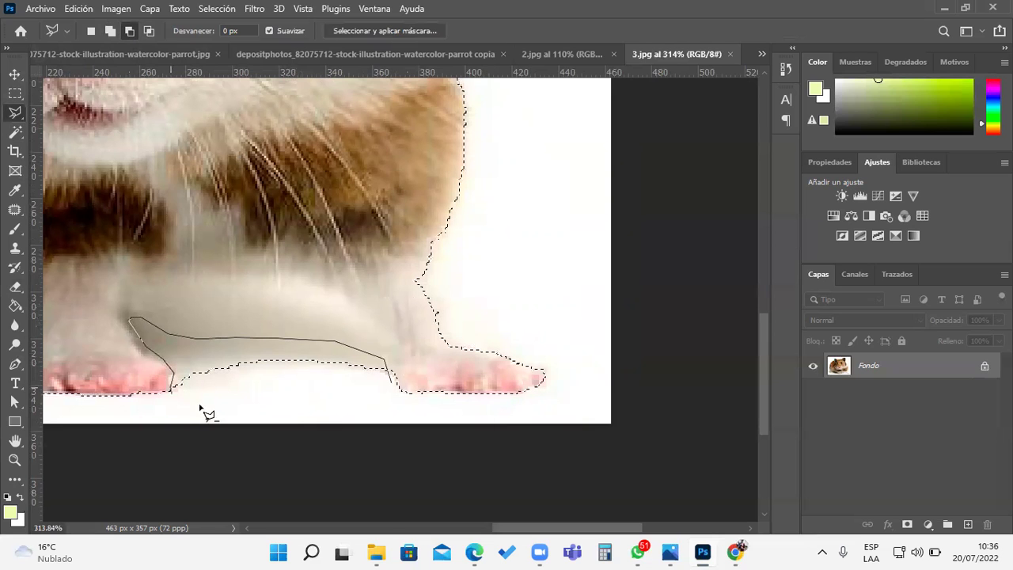
{"action": "left_click", "coordinate": [399, 388]}
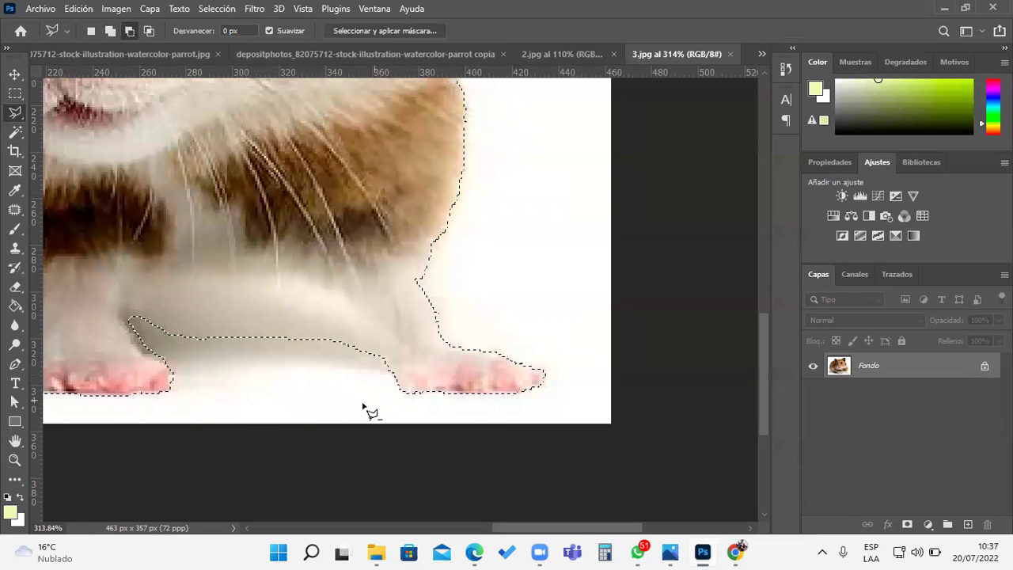
{"action": "key", "text": "v"}
{"action": "left_click_drag", "start_coordinate": [187, 331], "coordinate": [644, 345]}
{"action": "key", "text": "l"}
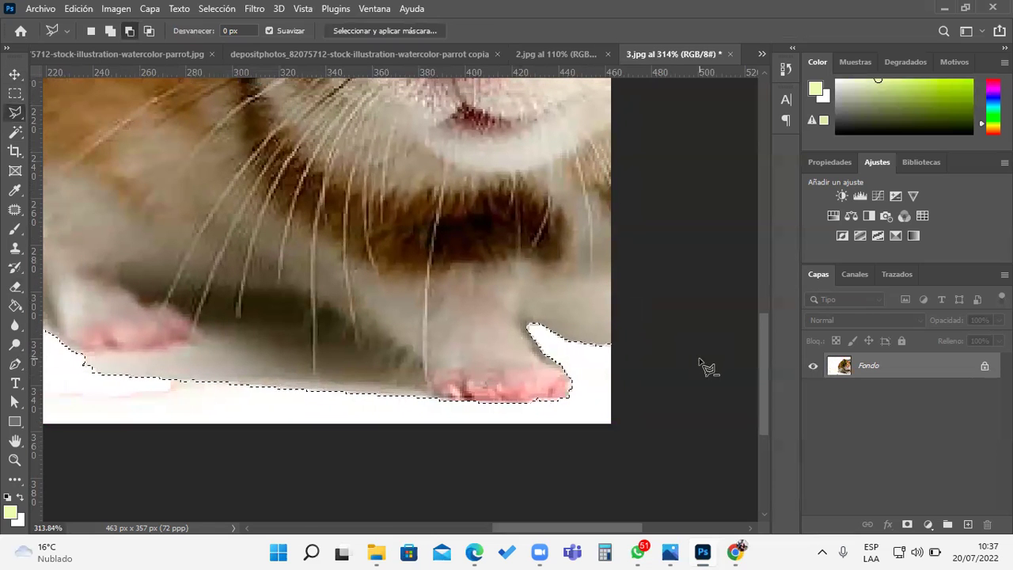
{"action": "key", "text": "ctrl+z"}
Subtract the floor shadow between the hamster's rear paw and nearer front paw from the selection with the Polygonal Lasso.
{"action": "mouse_move", "coordinate": [317, 385]}
{"action": "left_mouse_down"}
{"action": "mouse_move", "coordinate": [289, 402]}
{"action": "mouse_move", "coordinate": [708, 384]}
{"action": "left_mouse_up"}
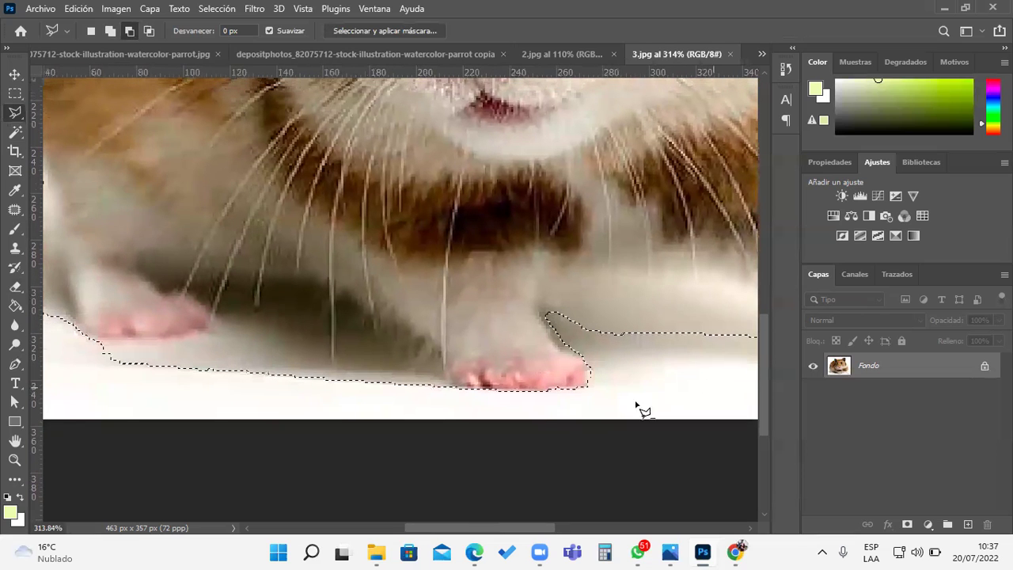
{"action": "left_click", "coordinate": [447, 389]}
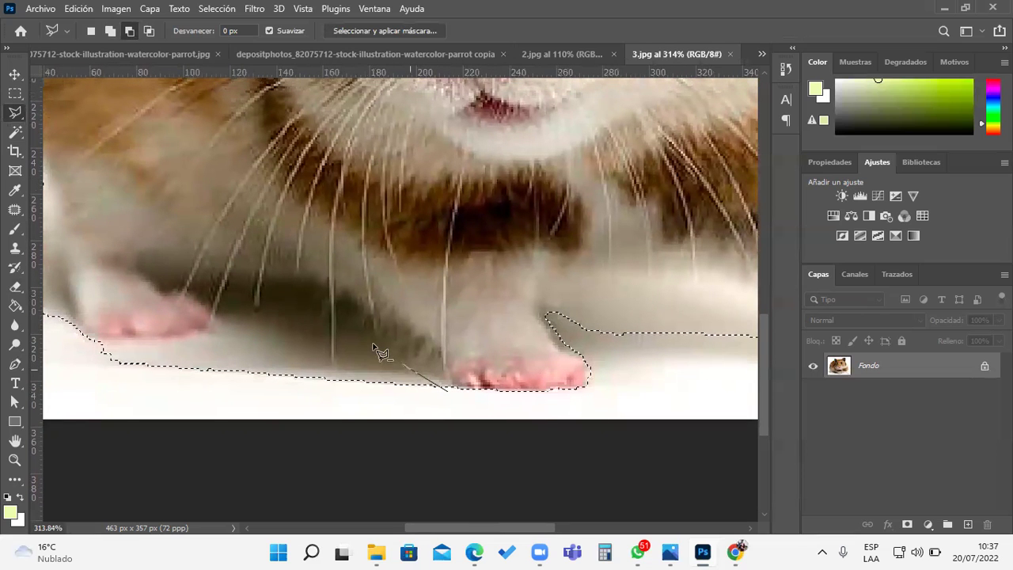
{"action": "left_click", "coordinate": [346, 316]}
{"action": "left_click", "coordinate": [287, 305]}
{"action": "left_click", "coordinate": [220, 308]}
{"action": "left_click", "coordinate": [229, 326]}
{"action": "left_click", "coordinate": [186, 335]}
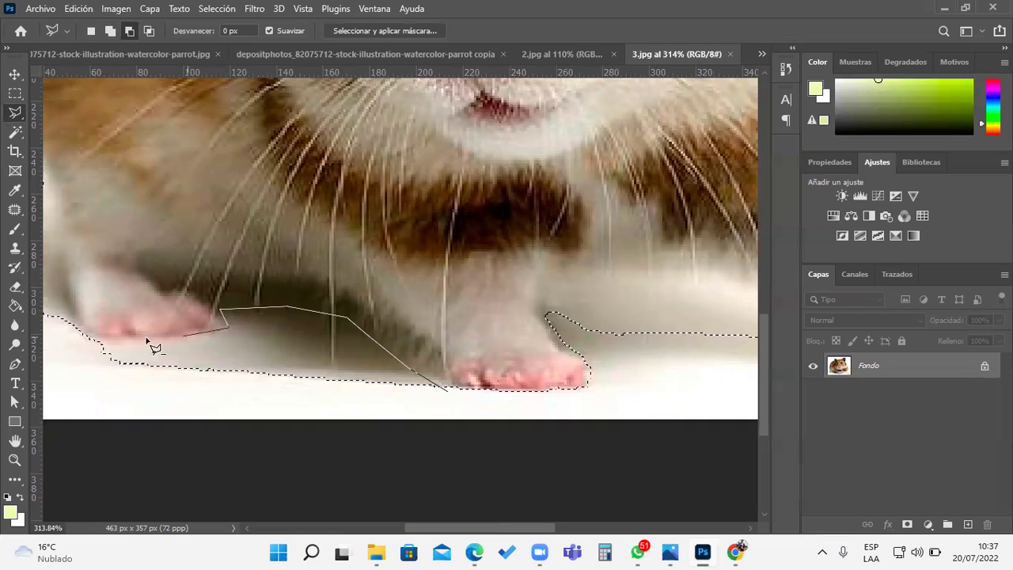
{"action": "left_click", "coordinate": [103, 342]}
{"action": "left_click", "coordinate": [90, 358]}
{"action": "left_click", "coordinate": [123, 391]}
{"action": "left_click", "coordinate": [446, 390]}
Subtract the shadow behind the hamster's rear paw from the selection with the Polygonal Lasso.
{"action": "key", "text": "v"}
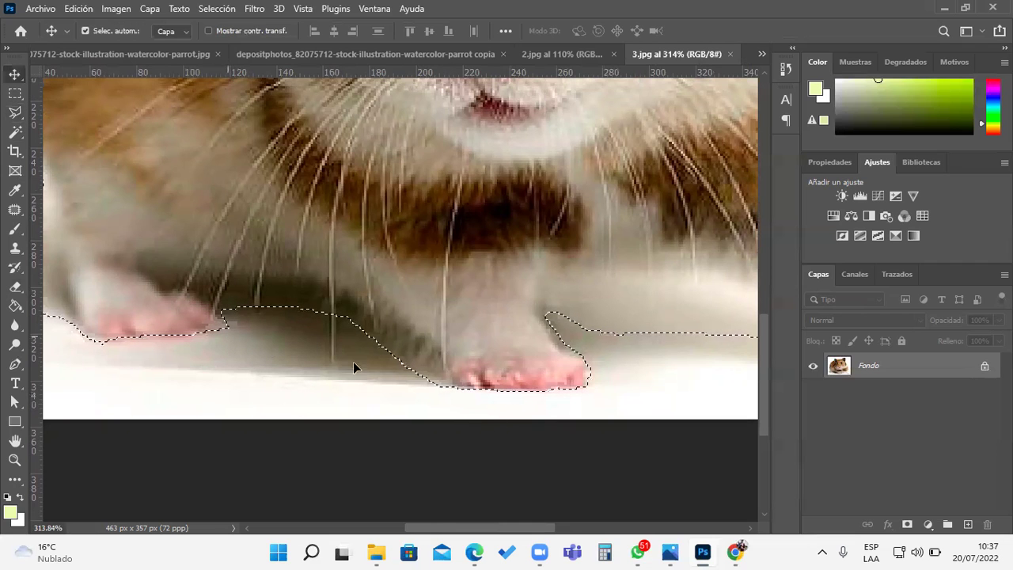
{"action": "left_click_drag", "start_coordinate": [353, 362], "coordinate": [373, 380]}
{"action": "left_click", "coordinate": [624, 244]}
{"action": "key", "text": "l"}
{"action": "scroll", "coordinate": [280, 401], "scroll_direction": "left", "scroll_amount": 5}
{"action": "scroll", "coordinate": [280, 401], "scroll_direction": "up", "scroll_amount": 1}
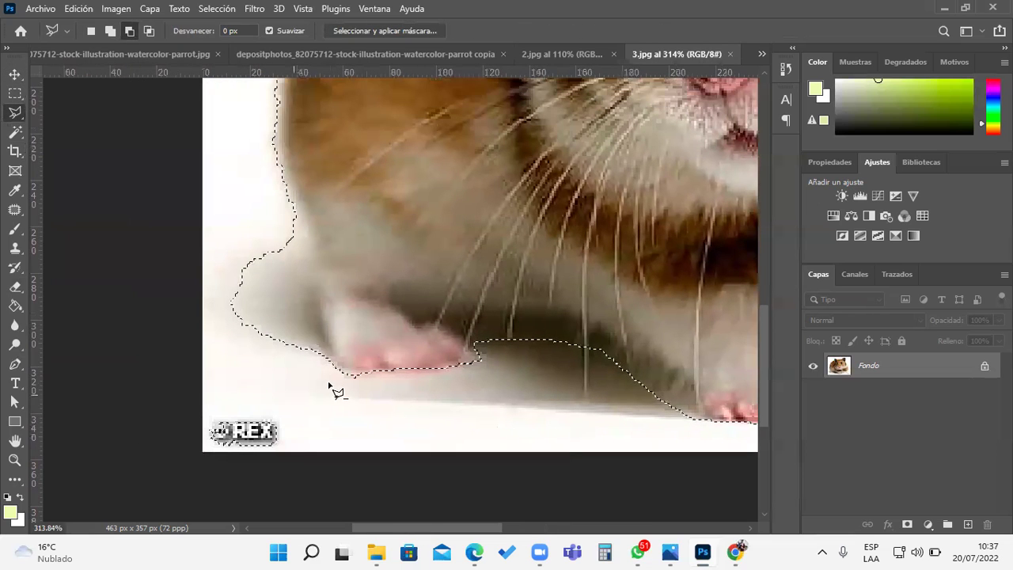
{"action": "left_click", "coordinate": [318, 398]}
{"action": "left_click", "coordinate": [318, 351]}
{"action": "left_click", "coordinate": [295, 313]}
{"action": "left_click", "coordinate": [287, 287]}
{"action": "left_click", "coordinate": [285, 244]}
{"action": "left_click", "coordinate": [258, 225]}
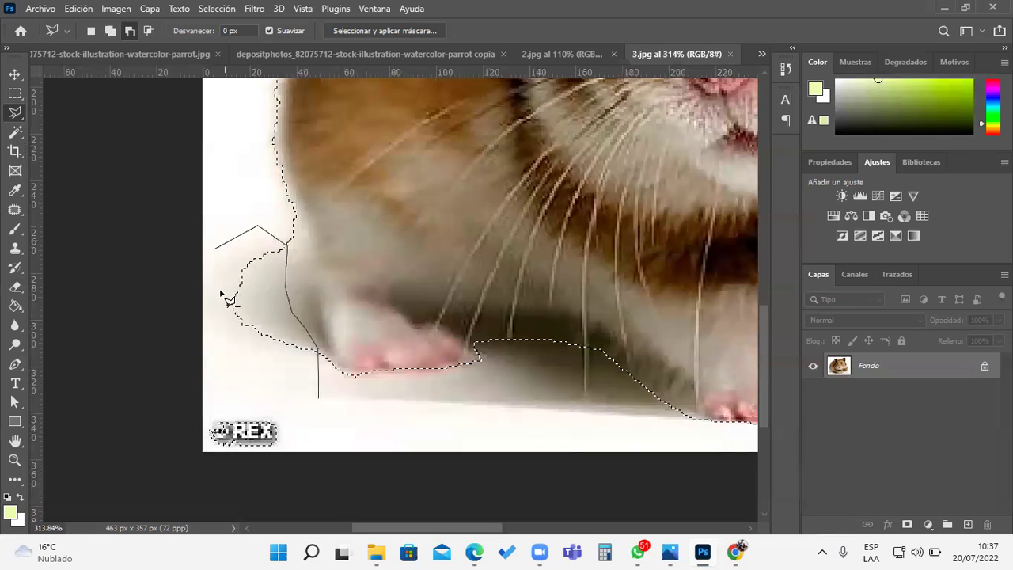
{"action": "left_click", "coordinate": [235, 352]}
{"action": "left_click", "coordinate": [320, 401]}
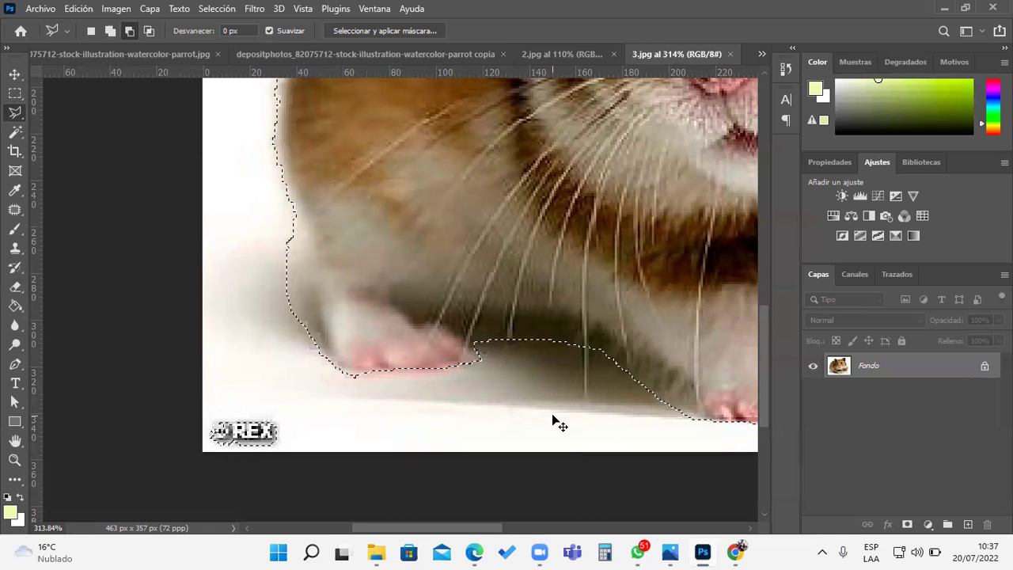
Subtract the remaining shadow arch beside the outer front paw from the hamster selection.
{"action": "key", "text": "ctrl+minus"}
{"action": "key", "text": "ctrl+minus"}
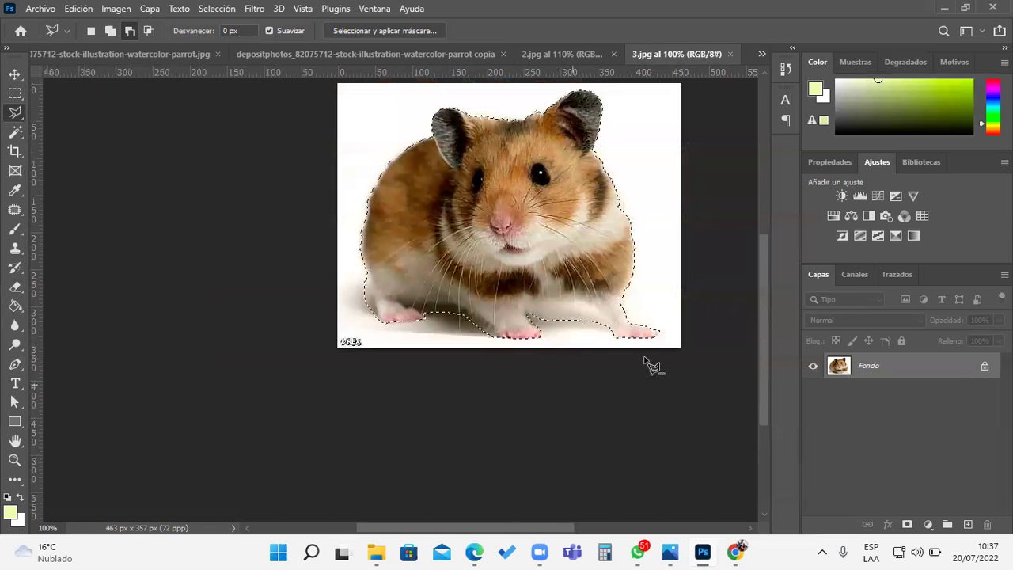
{"action": "scroll", "coordinate": [565, 346], "scroll_direction": "right", "scroll_amount": 3}
{"action": "scroll", "coordinate": [565, 346], "scroll_direction": "up", "scroll_amount": 1}
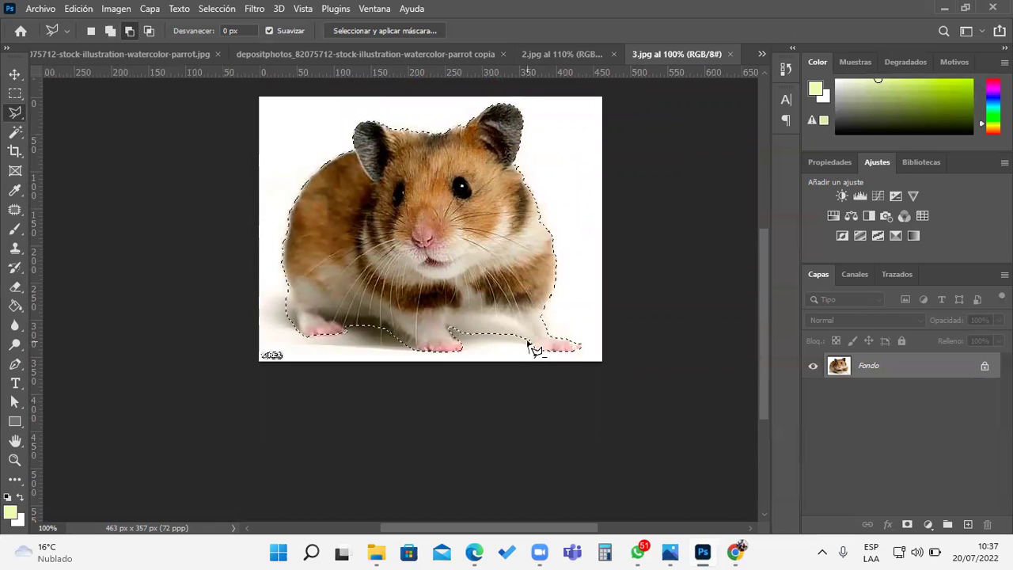
{"action": "mouse_move", "coordinate": [509, 331]}
{"action": "left_mouse_down"}
{"action": "mouse_move", "coordinate": [449, 327]}
{"action": "mouse_move", "coordinate": [479, 353]}
{"action": "mouse_move", "coordinate": [529, 356]}
{"action": "left_mouse_up"}
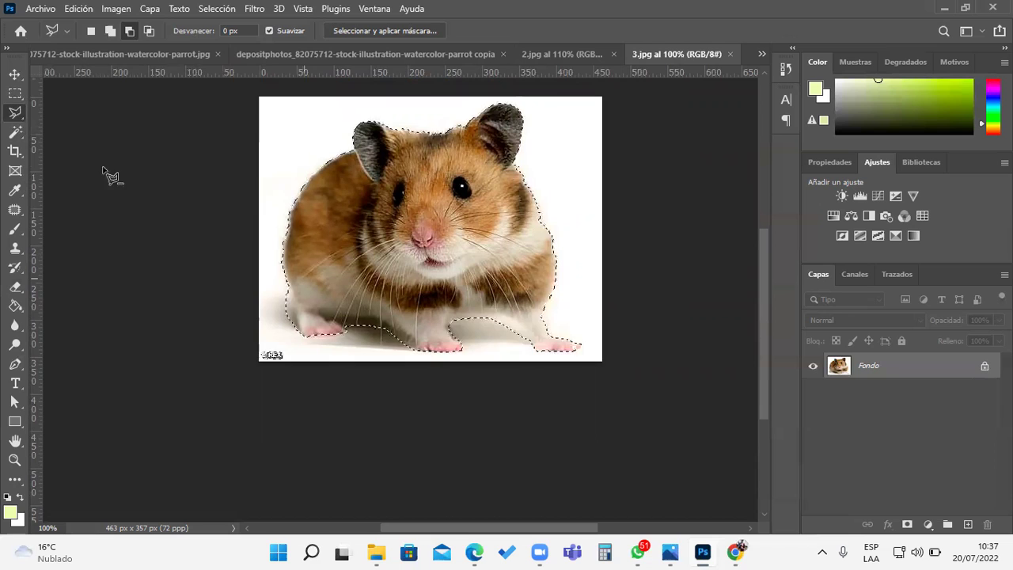
Try to carry the hamster cutout over to the Sin título-1 document.
{"action": "left_click", "coordinate": [14, 73]}
{"action": "left_click_drag", "start_coordinate": [415, 179], "coordinate": [101, 89]}
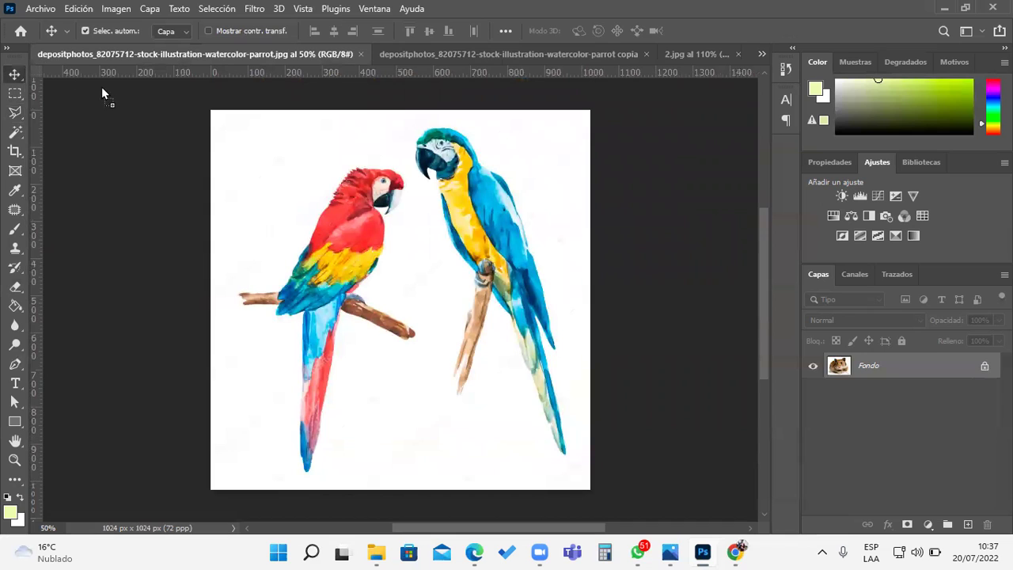
{"action": "mouse_move", "coordinate": [665, 68]}
{"action": "left_mouse_down"}
{"action": "mouse_move", "coordinate": [686, 51]}
{"action": "mouse_move", "coordinate": [570, 192]}
{"action": "mouse_move", "coordinate": [470, 274]}
{"action": "mouse_move", "coordinate": [665, 48]}
{"action": "left_mouse_up"}
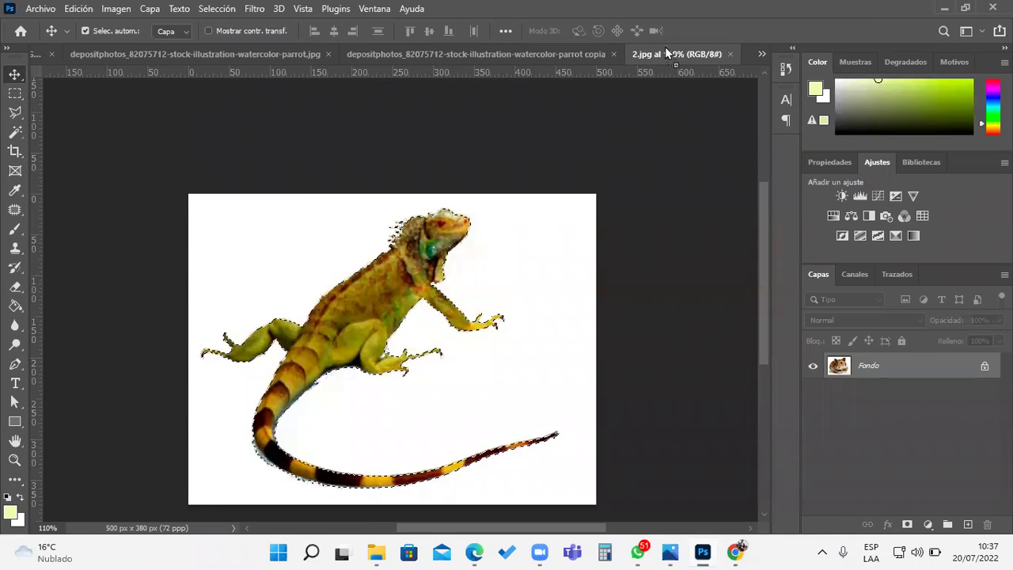
{"action": "left_click_drag", "start_coordinate": [527, 54], "coordinate": [527, 54]}
{"action": "left_click_drag", "start_coordinate": [733, 46], "coordinate": [765, 56]}
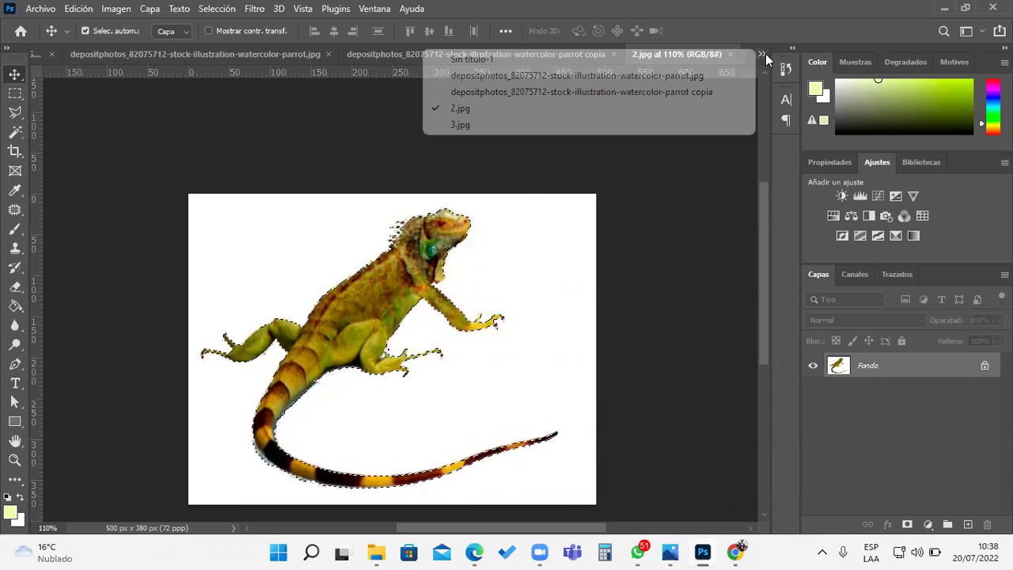
Close the parrot image, its copy without saving the changes, and the iguana image 2.jpg.
{"action": "left_click", "coordinate": [125, 52]}
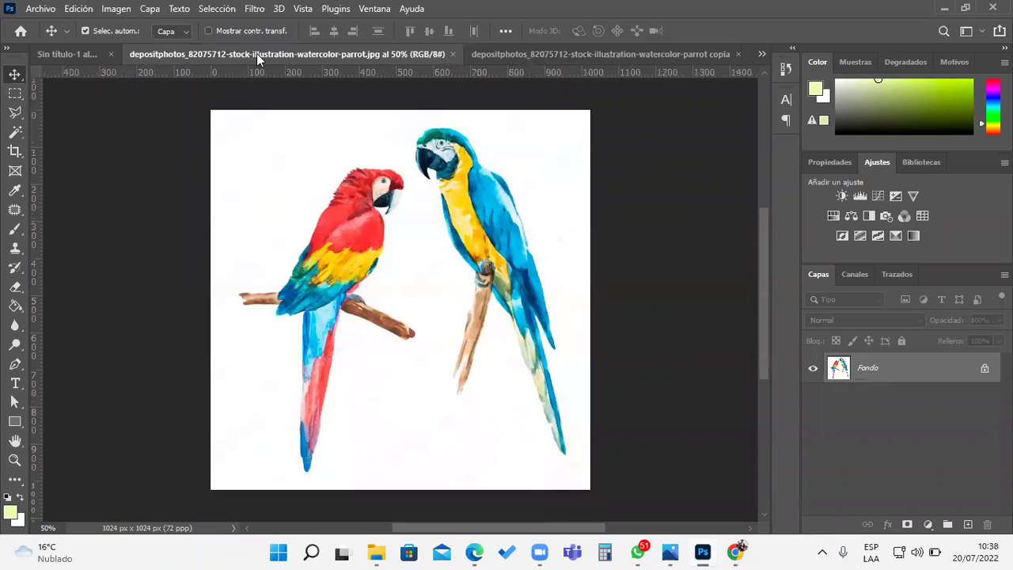
{"action": "left_click", "coordinate": [454, 54]}
{"action": "left_click", "coordinate": [426, 53]}
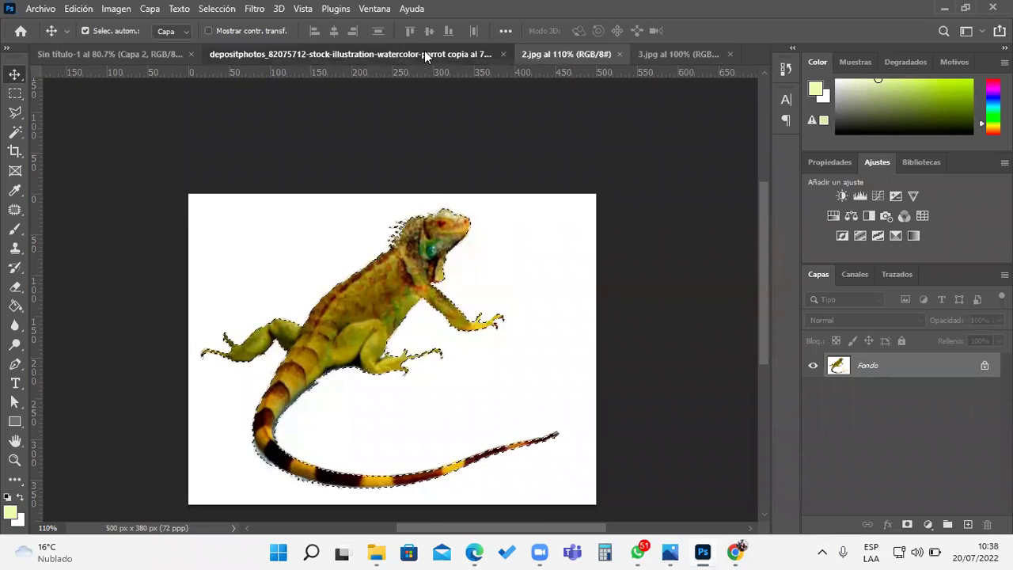
{"action": "left_click", "coordinate": [508, 53]}
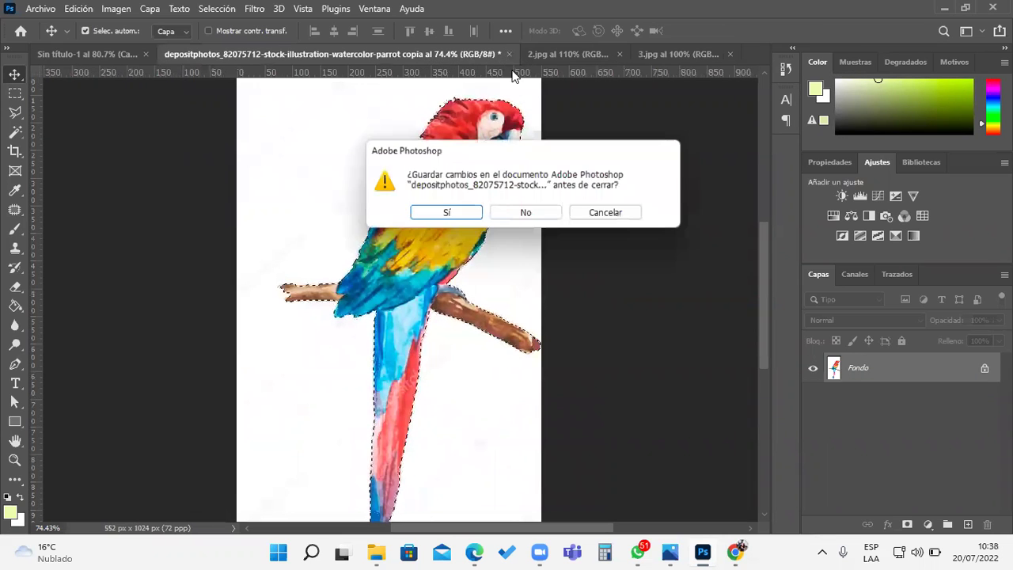
{"action": "left_click", "coordinate": [526, 213]}
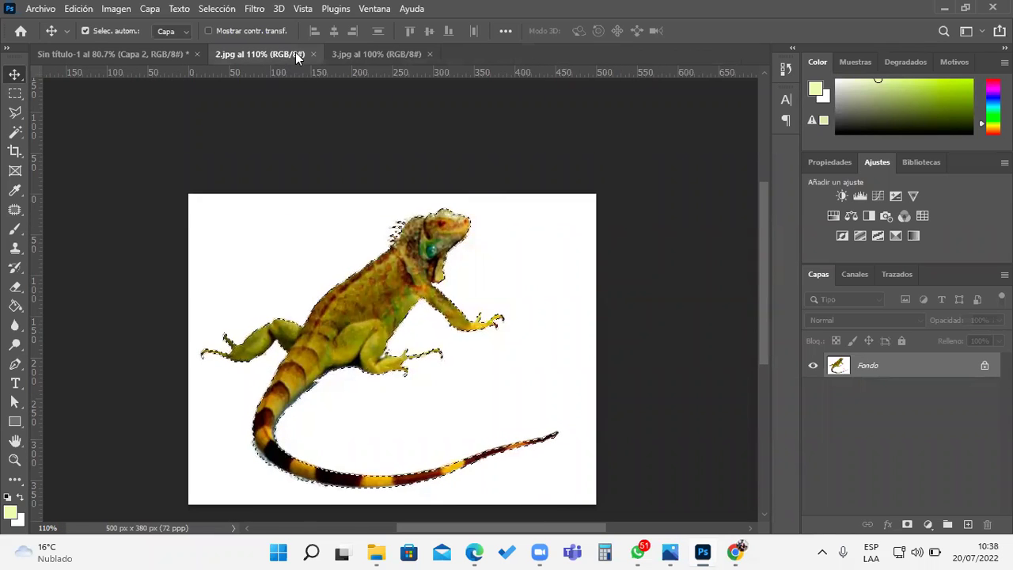
{"action": "left_click", "coordinate": [312, 56]}
Bring the hamster cutout into the Sin título-1 document and place it below the parrot and iguana.
{"action": "left_click_drag", "start_coordinate": [397, 265], "coordinate": [447, 325]}
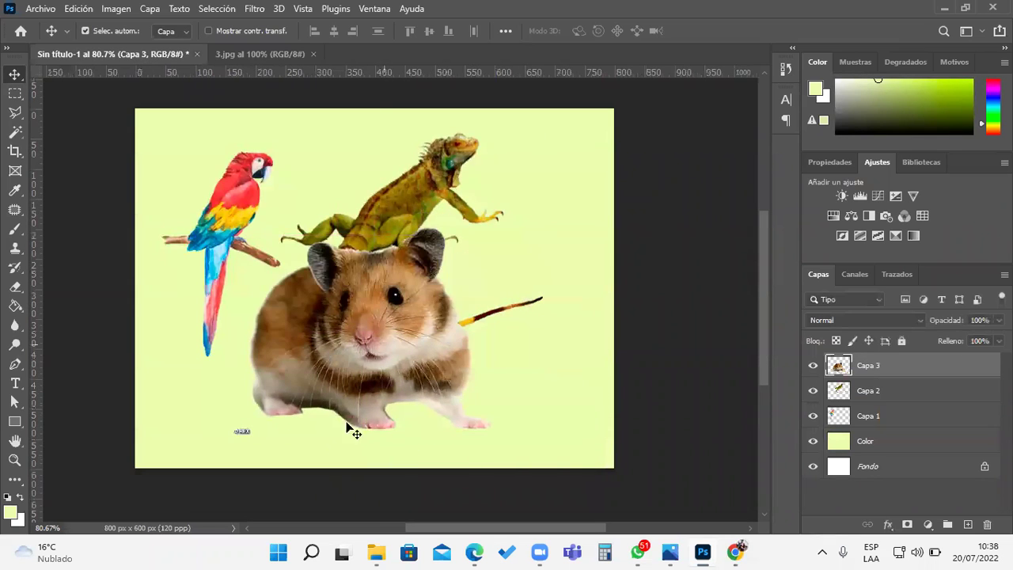
{"action": "scroll", "coordinate": [218, 465], "scroll_direction": "up", "scroll_amount": 1}
{"action": "scroll", "coordinate": [220, 465], "scroll_direction": "up", "scroll_amount": 1}
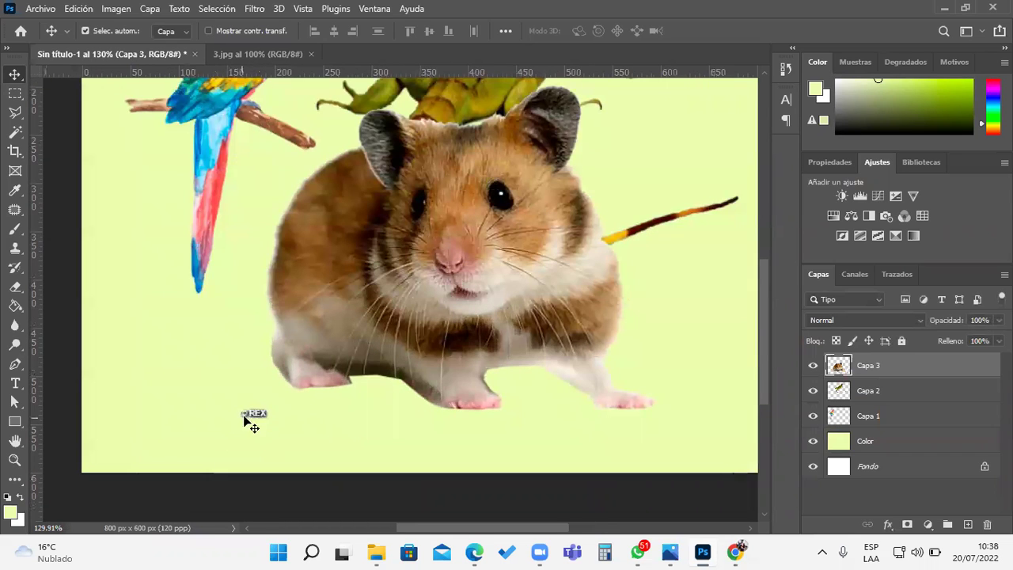
{"action": "left_click_drag", "start_coordinate": [297, 366], "coordinate": [246, 388]}
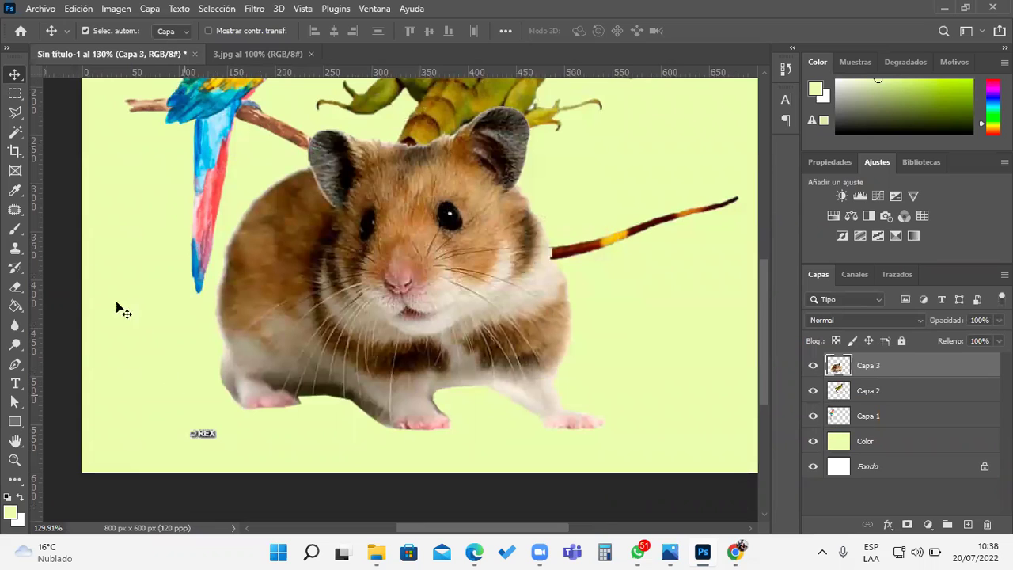
Erase the REX watermark and the leftover shadow under the hamster's belly with the 14 px Eraser.
{"action": "left_click", "coordinate": [15, 287]}
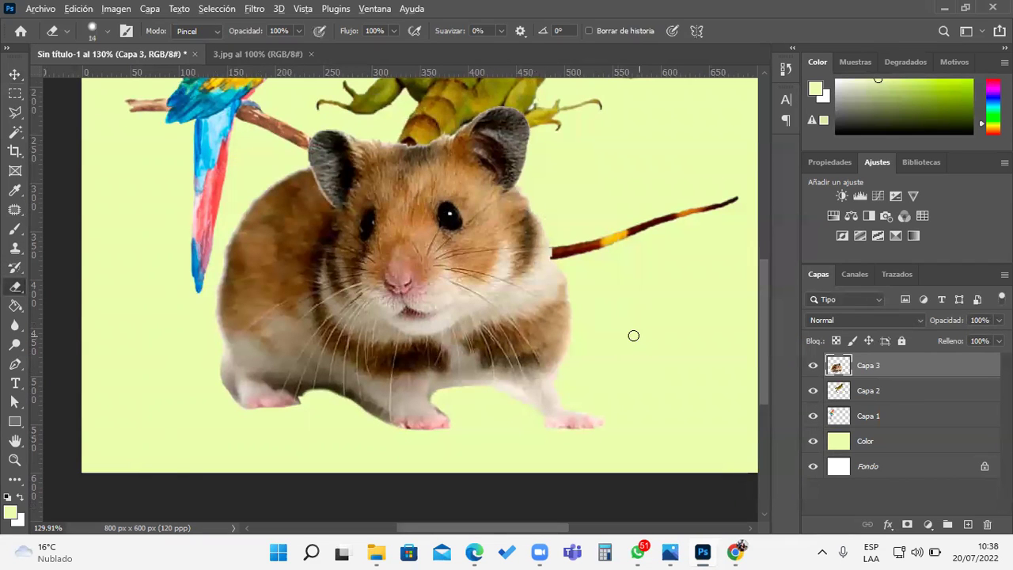
{"action": "scroll", "coordinate": [633, 336], "scroll_direction": "down", "scroll_amount": 4}
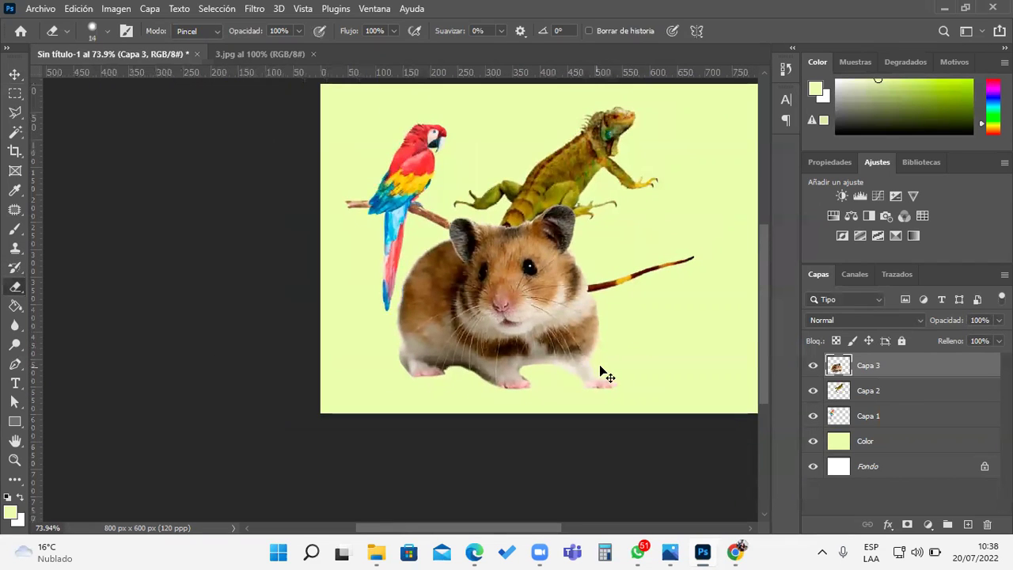
Scale the hamster down to less than half its size and place it in the canvas's lower-right corner, below the iguana's tail.
{"action": "key", "text": "ctrl+t"}
{"action": "key", "text": "Return"}
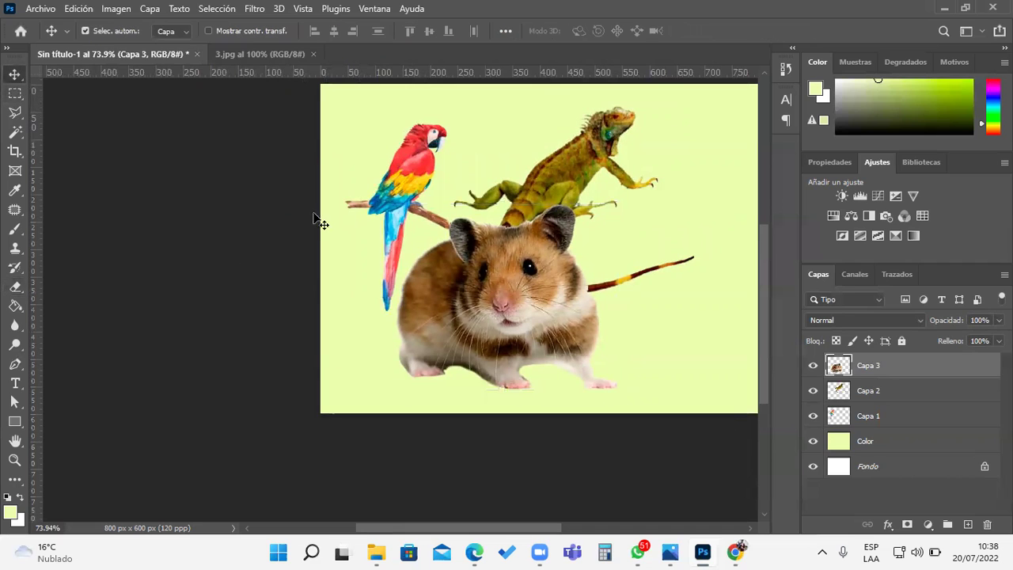
{"action": "key", "text": "ctrl+t"}
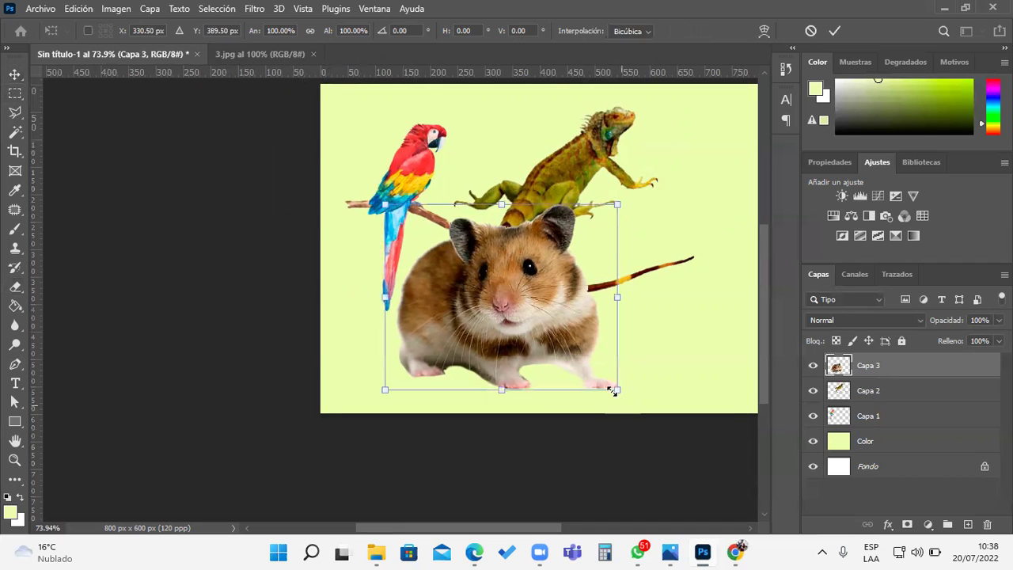
{"action": "left_click_drag", "start_coordinate": [579, 347], "coordinate": [687, 359]}
{"action": "left_click_drag", "start_coordinate": [657, 338], "coordinate": [697, 367]}
{"action": "key", "text": "Return"}
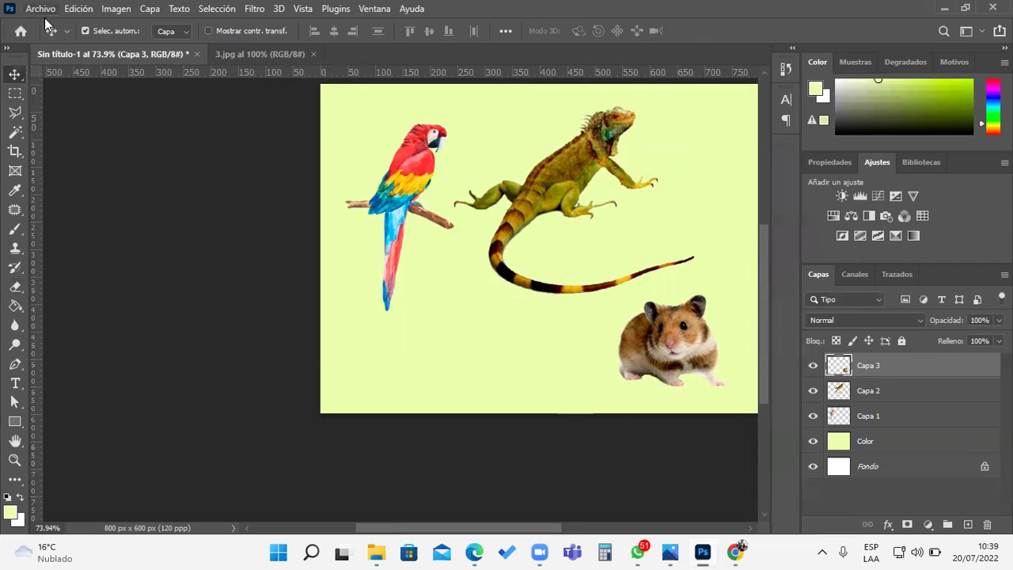
Open the puppy image 4.jpg, leaving its missing color profile unmodified.
{"action": "left_click", "coordinate": [41, 9]}
{"action": "left_click", "coordinate": [49, 38]}
{"action": "left_click", "coordinate": [429, 173]}
{"action": "key", "text": "Return"}
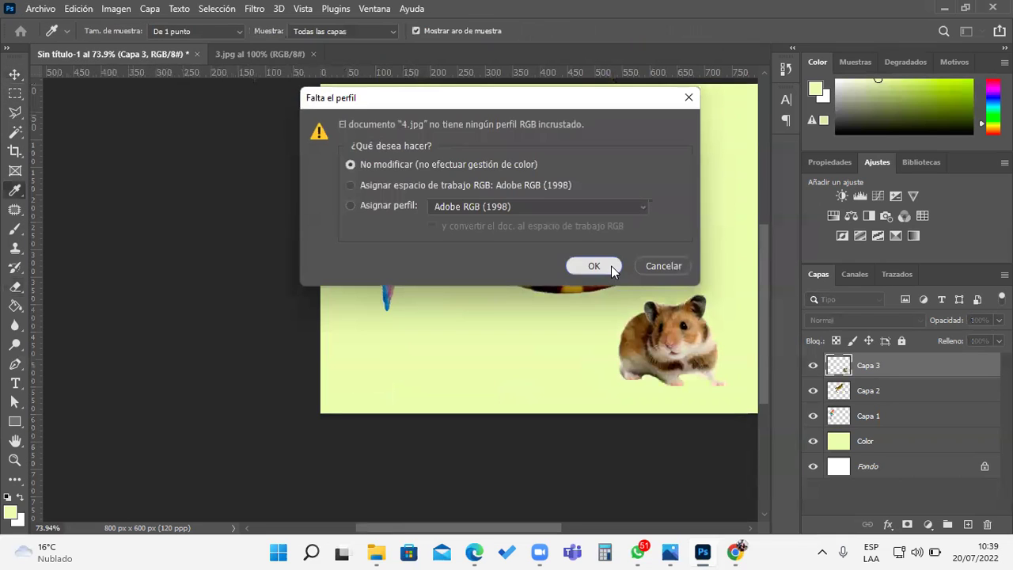
{"action": "left_click", "coordinate": [594, 266]}
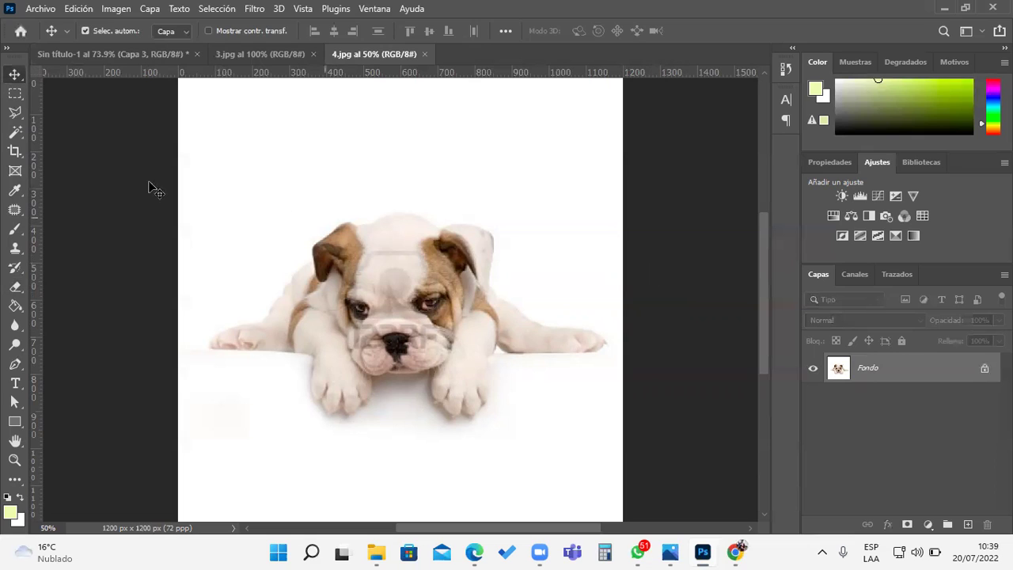
Select the white background around the puppy with the Magic Wand and invert the selection.
{"action": "left_click", "coordinate": [24, 136]}
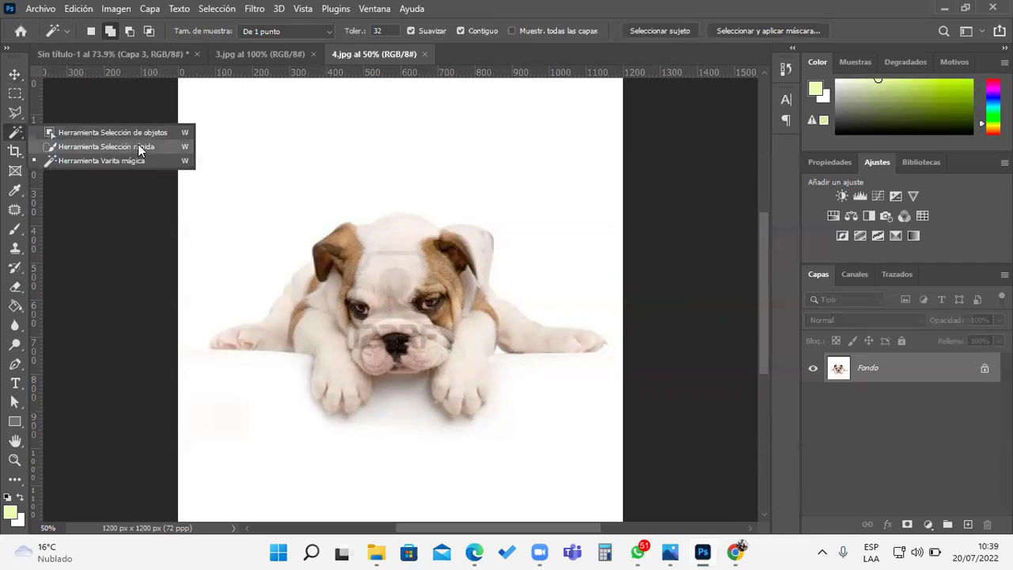
{"action": "left_click", "coordinate": [134, 166]}
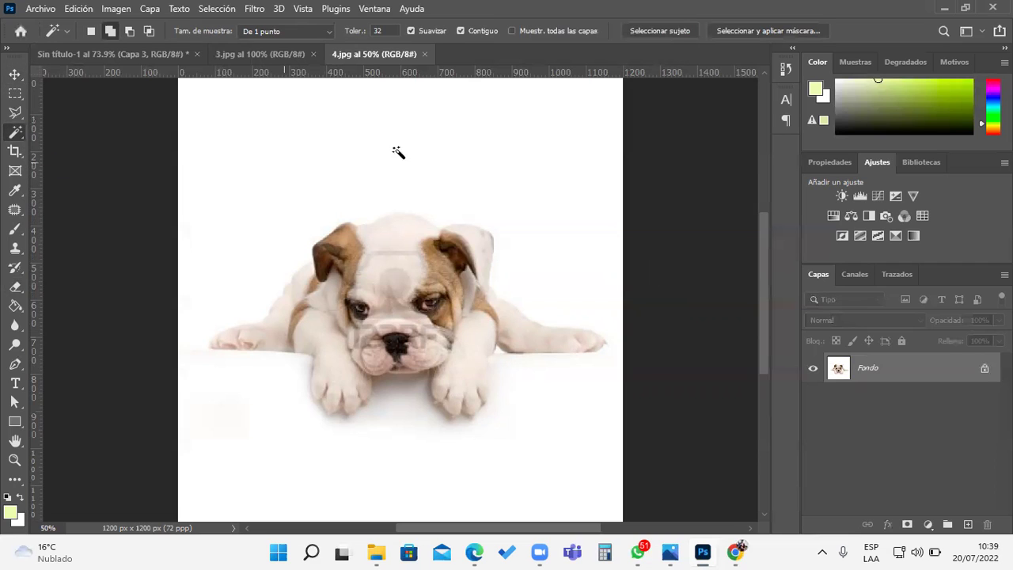
{"action": "left_click", "coordinate": [553, 104]}
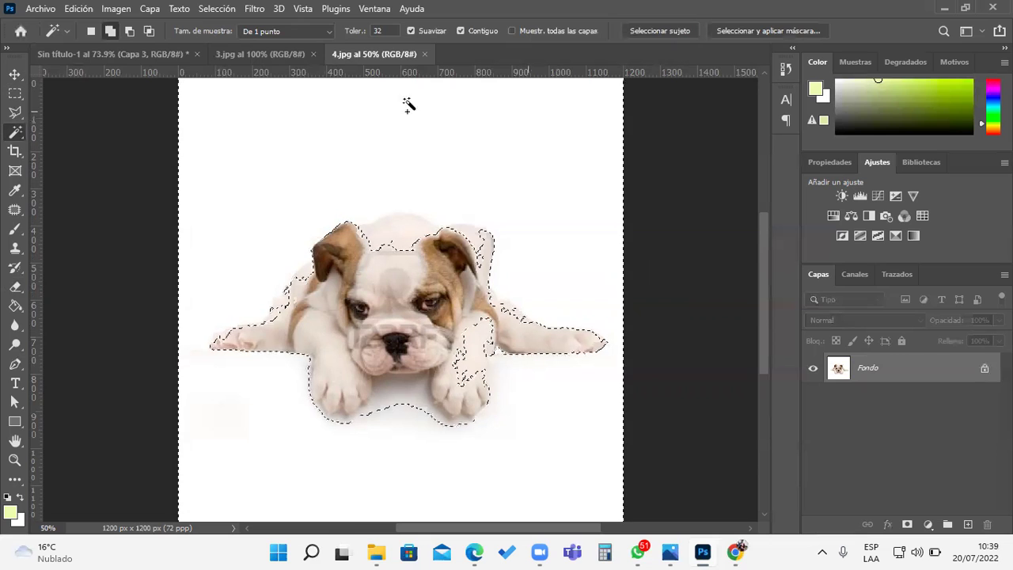
{"action": "left_click", "coordinate": [217, 8]}
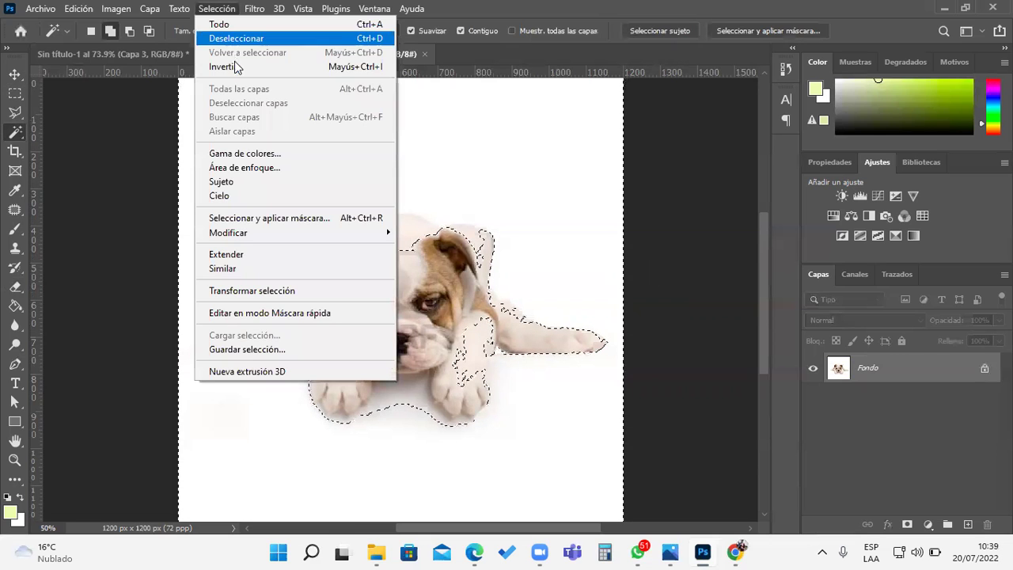
{"action": "left_click", "coordinate": [237, 67]}
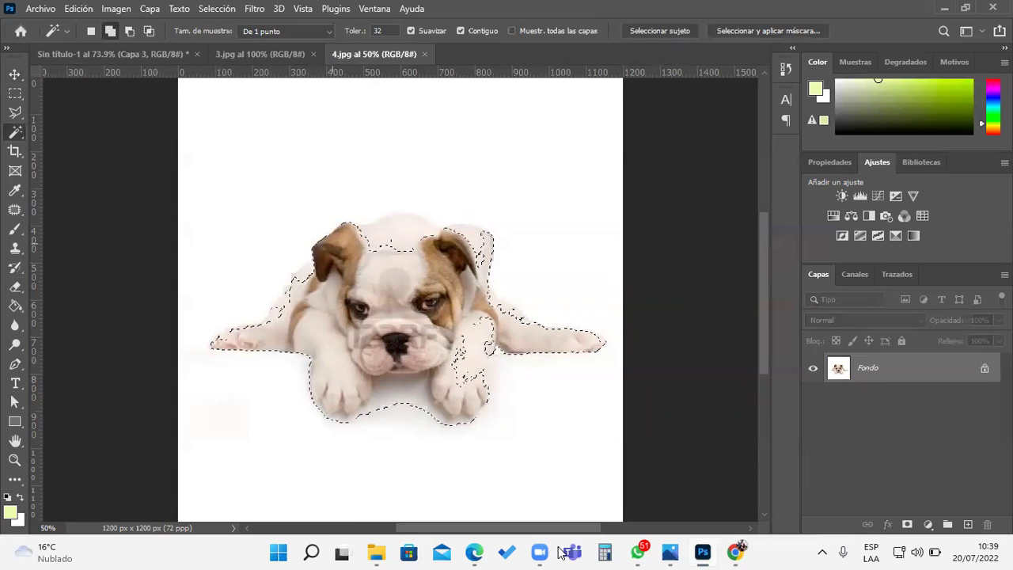
Add the top of the puppy's head and the pale back behind its ears to the selection with the Polygonal Lasso.
{"action": "scroll", "coordinate": [468, 457], "scroll_direction": "up", "scroll_amount": 1}
{"action": "scroll", "coordinate": [468, 457], "scroll_direction": "up", "scroll_amount": 1}
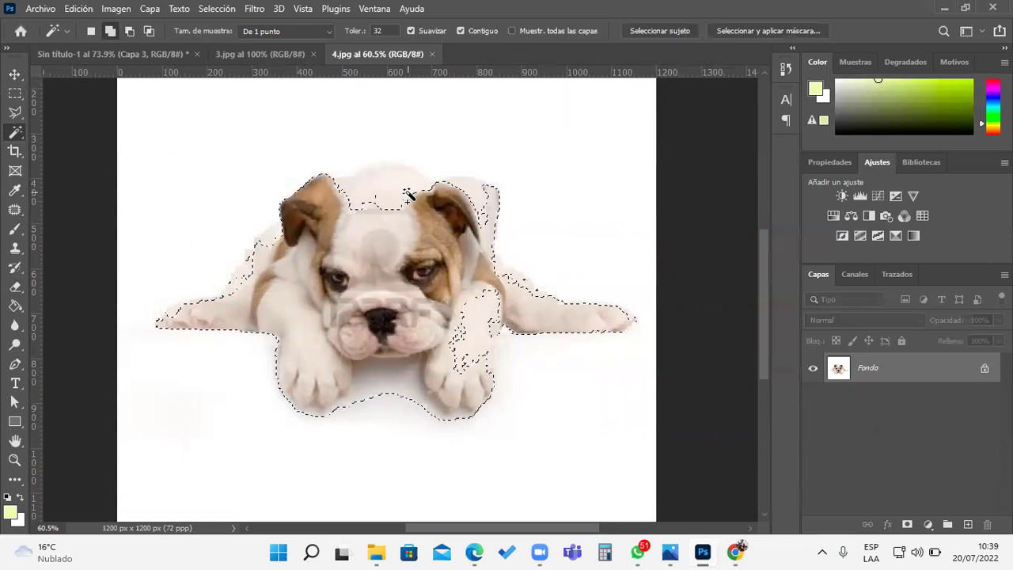
{"action": "right_click", "coordinate": [15, 112]}
{"action": "left_click", "coordinate": [114, 124]}
{"action": "left_click", "coordinate": [110, 31]}
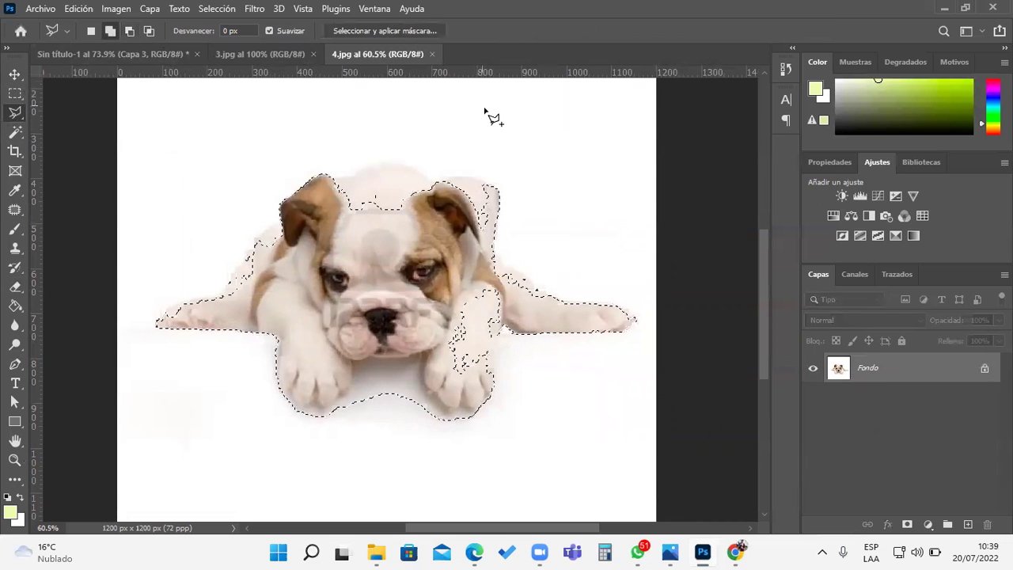
{"action": "scroll", "coordinate": [486, 115], "scroll_direction": "up", "scroll_amount": 2}
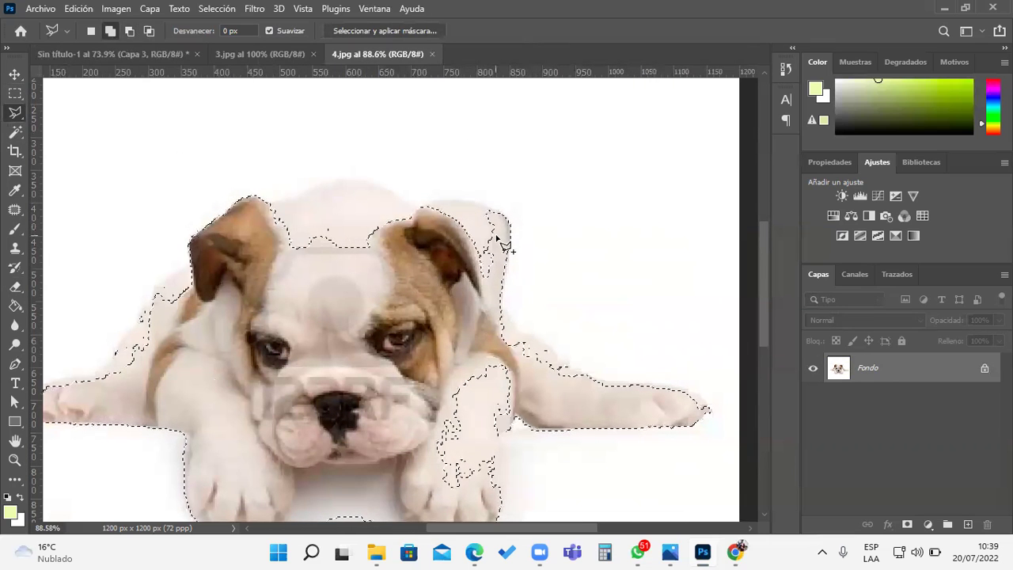
{"action": "left_click", "coordinate": [493, 282]}
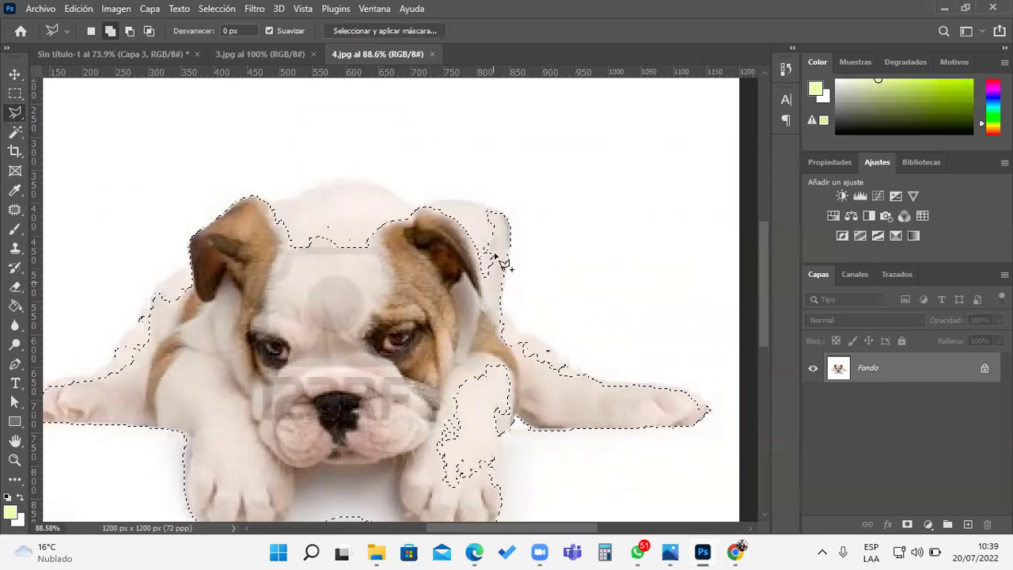
{"action": "left_click", "coordinate": [486, 204]}
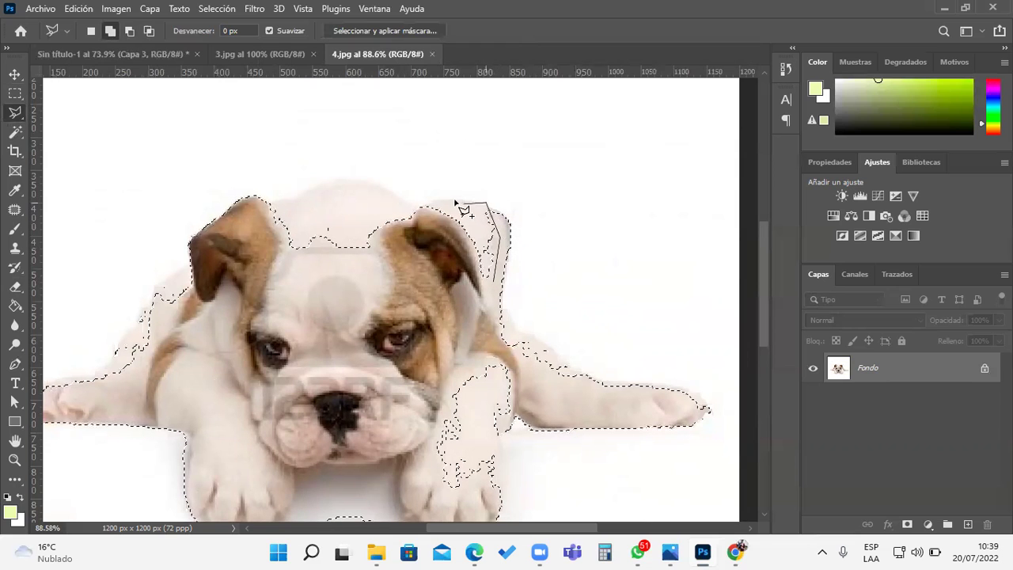
{"action": "left_click", "coordinate": [442, 200]}
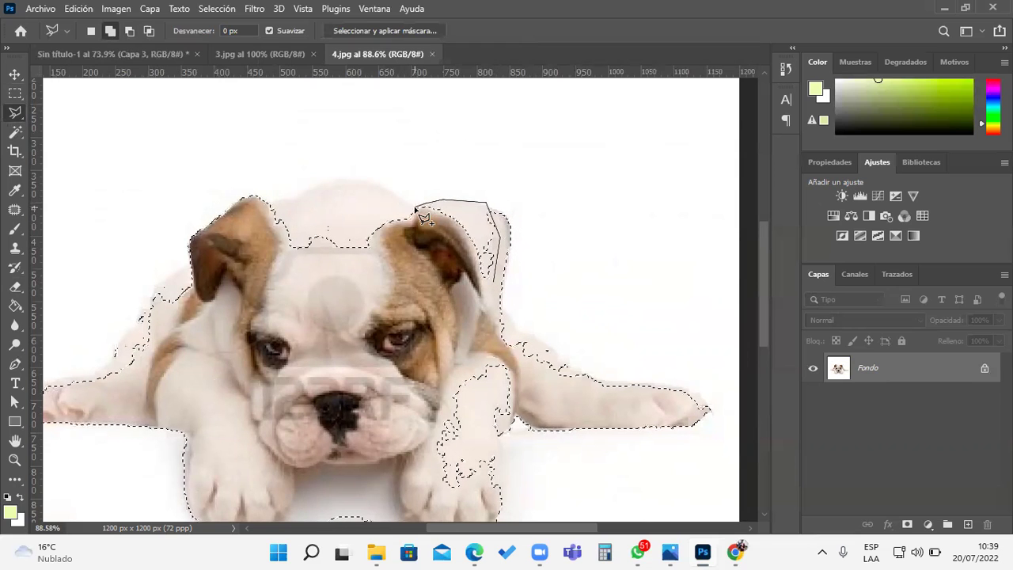
{"action": "left_click", "coordinate": [413, 208]}
{"action": "left_click", "coordinate": [347, 181]}
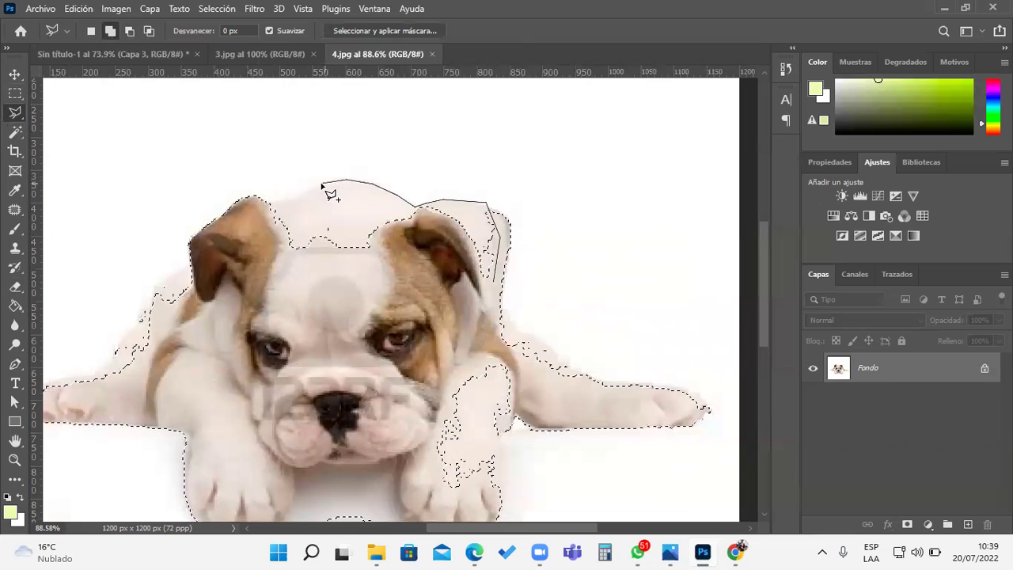
{"action": "left_click", "coordinate": [258, 204]}
{"action": "left_click", "coordinate": [261, 256]}
{"action": "left_click", "coordinate": [373, 309]}
{"action": "left_click", "coordinate": [449, 294]}
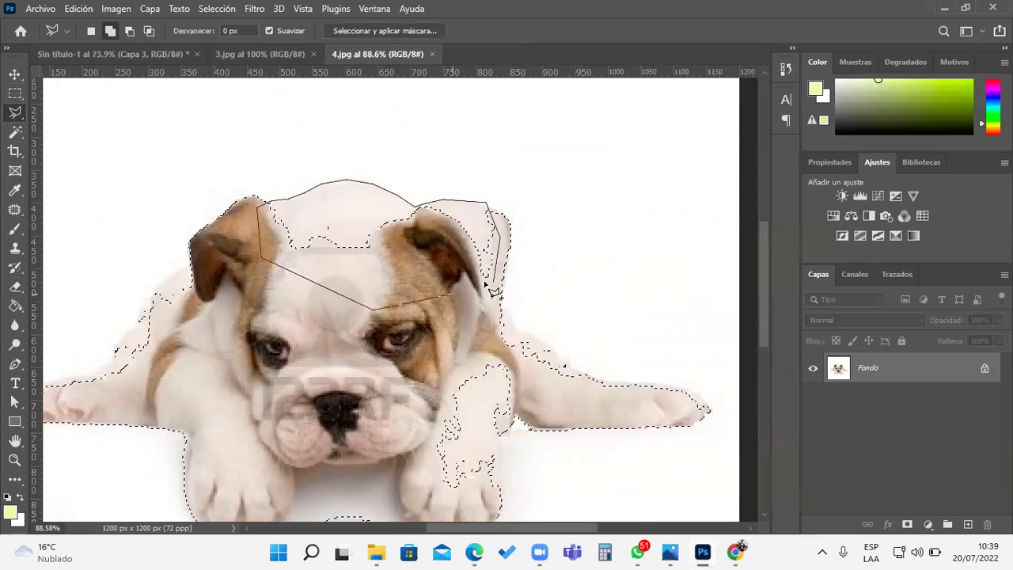
{"action": "left_click", "coordinate": [496, 286]}
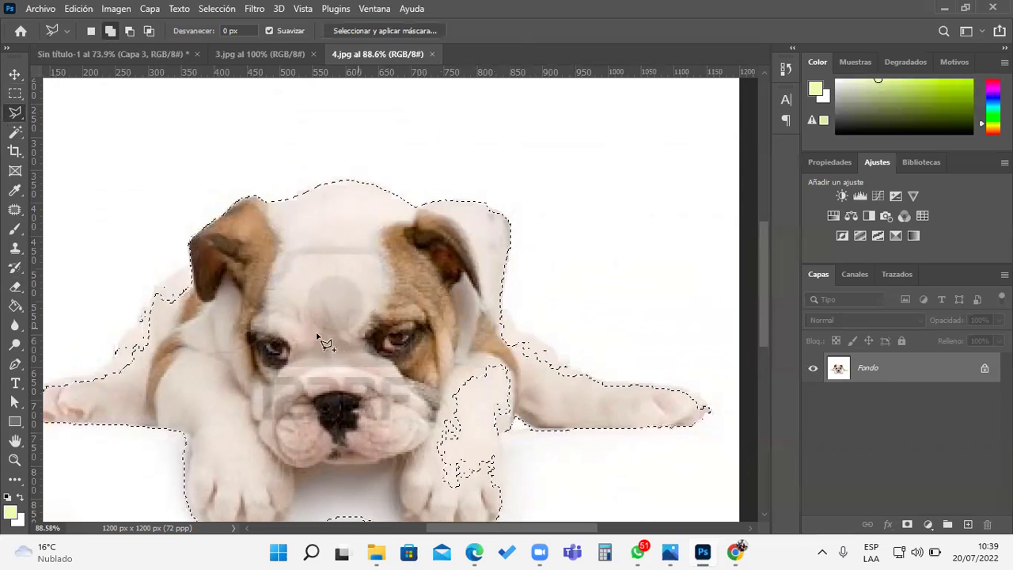
Add the missing edge of the puppy's back and hind leg on the image's left side to the selection.
{"action": "left_click_drag", "start_coordinate": [311, 301], "coordinate": [430, 296]}
{"action": "left_click", "coordinate": [388, 221]}
{"action": "left_click", "coordinate": [345, 229]}
{"action": "left_click", "coordinate": [316, 247]}
{"action": "left_click", "coordinate": [295, 286]}
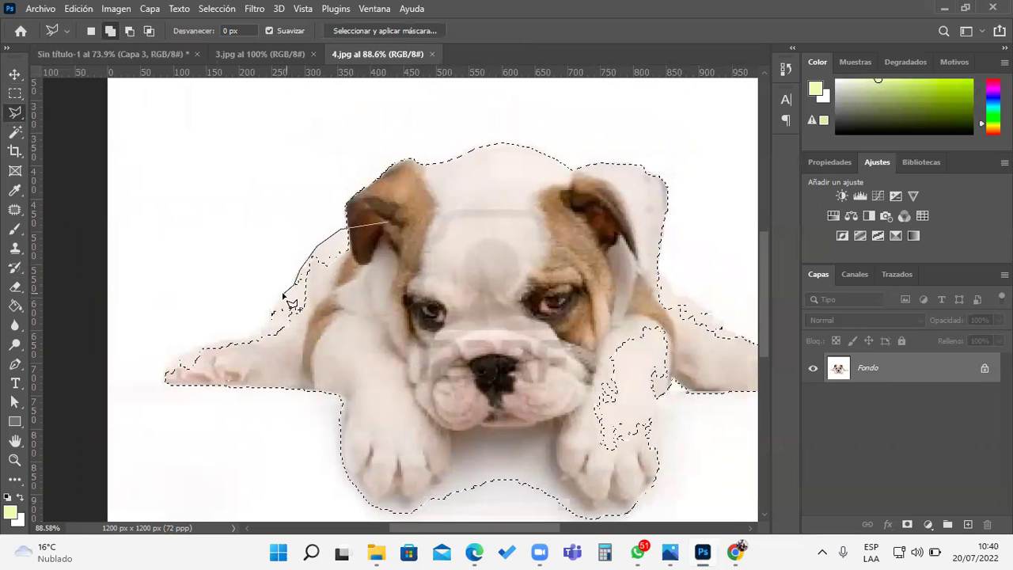
{"action": "left_click", "coordinate": [255, 333]}
{"action": "left_click", "coordinate": [204, 347]}
{"action": "left_click", "coordinate": [179, 358]}
{"action": "left_click", "coordinate": [165, 375]}
{"action": "left_click", "coordinate": [376, 346]}
{"action": "left_click", "coordinate": [400, 277]}
{"action": "left_click", "coordinate": [393, 227]}
Add the upper edge of the outstretched hind leg on the image's right side to the selection.
{"action": "left_click_drag", "start_coordinate": [449, 293], "coordinate": [337, 294]}
{"action": "left_click", "coordinate": [394, 248]}
{"action": "left_click", "coordinate": [434, 263]}
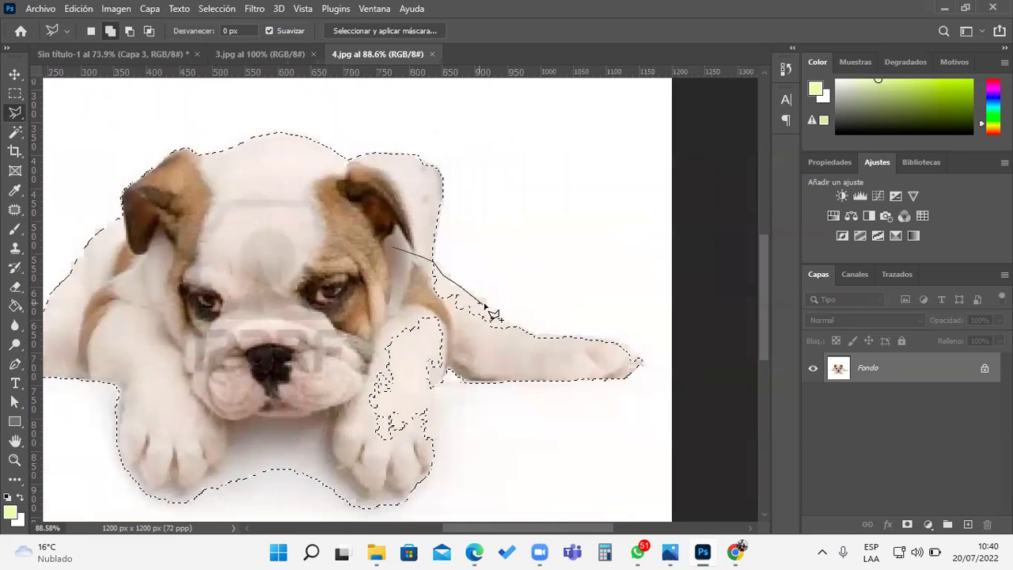
{"action": "left_click", "coordinate": [529, 333]}
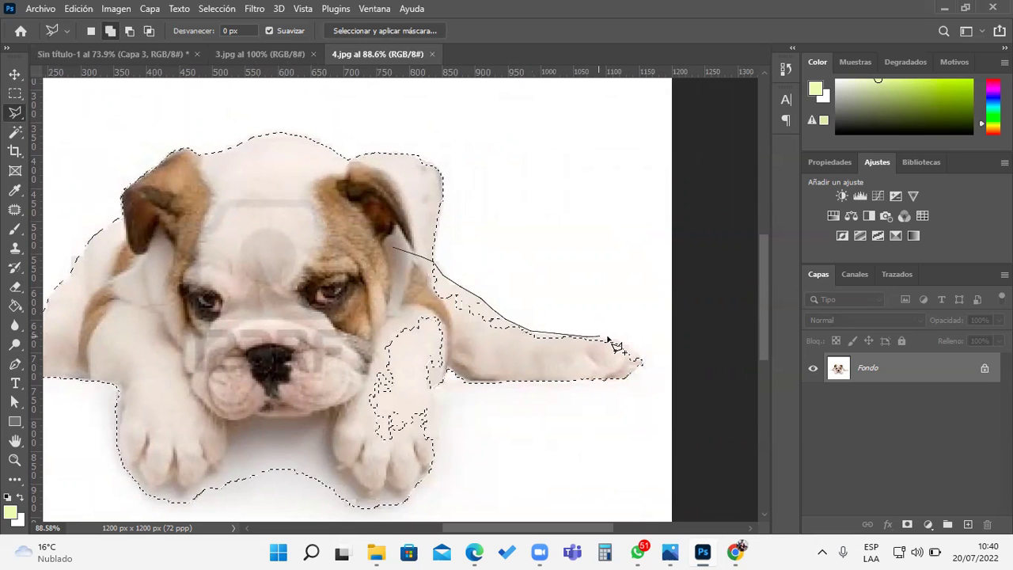
{"action": "left_click", "coordinate": [643, 361]}
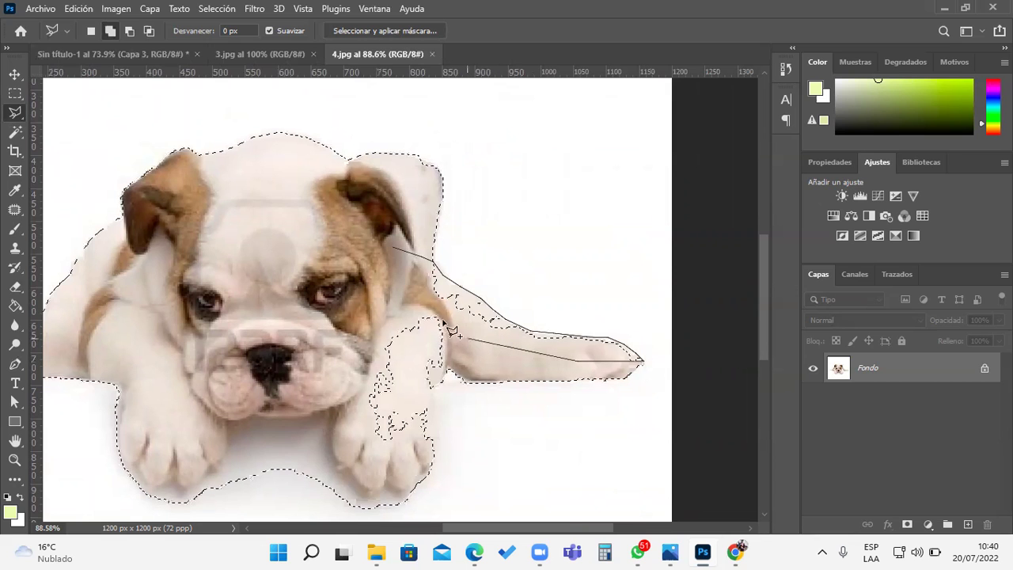
{"action": "left_click", "coordinate": [396, 251]}
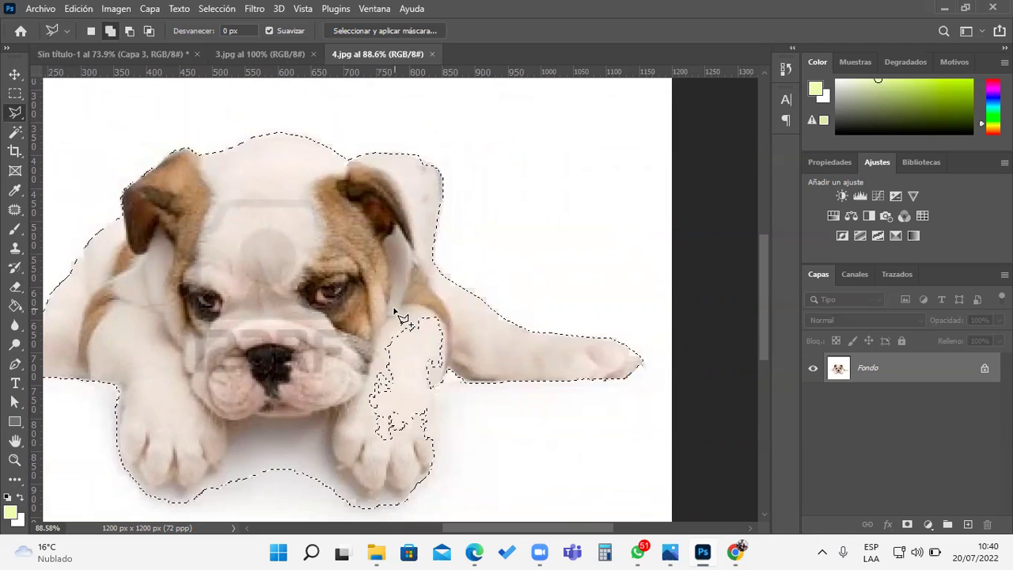
Add the unselected patches within the front leg on the image's right side to the selection.
{"action": "mouse_move", "coordinate": [320, 303]}
{"action": "left_mouse_down"}
{"action": "mouse_move", "coordinate": [471, 281]}
{"action": "mouse_move", "coordinate": [431, 261]}
{"action": "left_mouse_up"}
{"action": "left_click", "coordinate": [473, 231]}
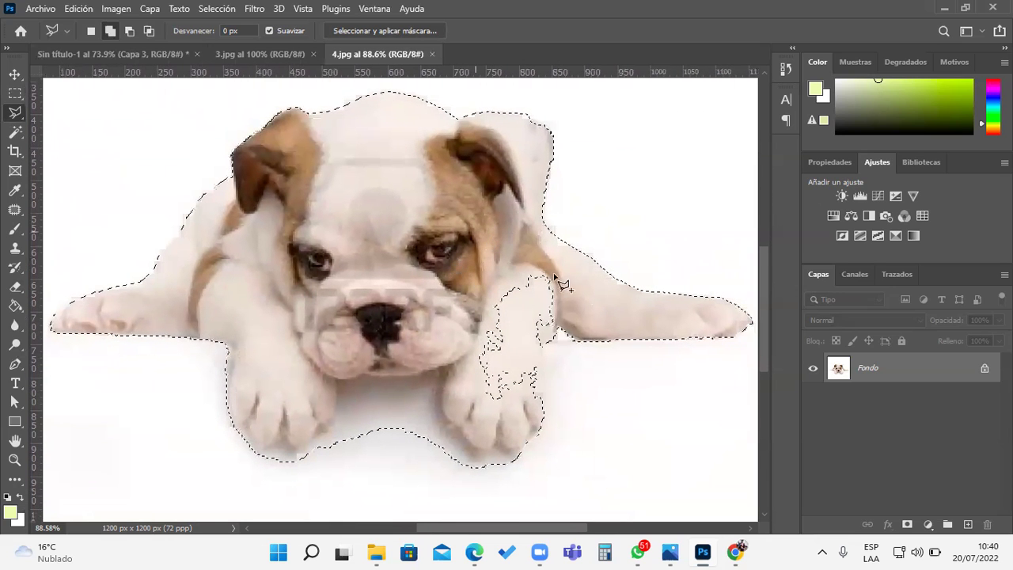
{"action": "left_click", "coordinate": [589, 295]}
{"action": "left_click", "coordinate": [575, 320]}
{"action": "left_click", "coordinate": [543, 343]}
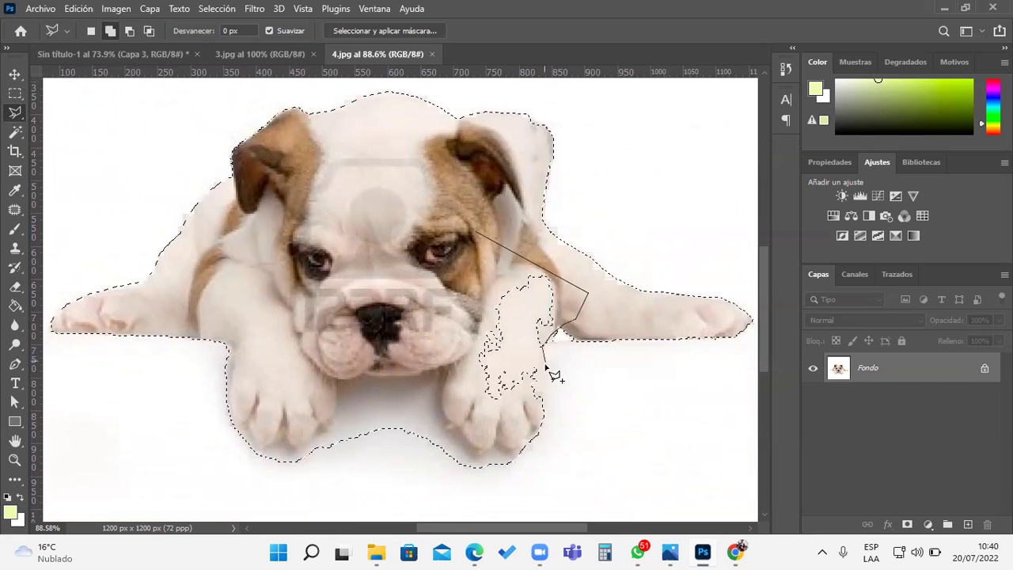
{"action": "left_click", "coordinate": [549, 420]}
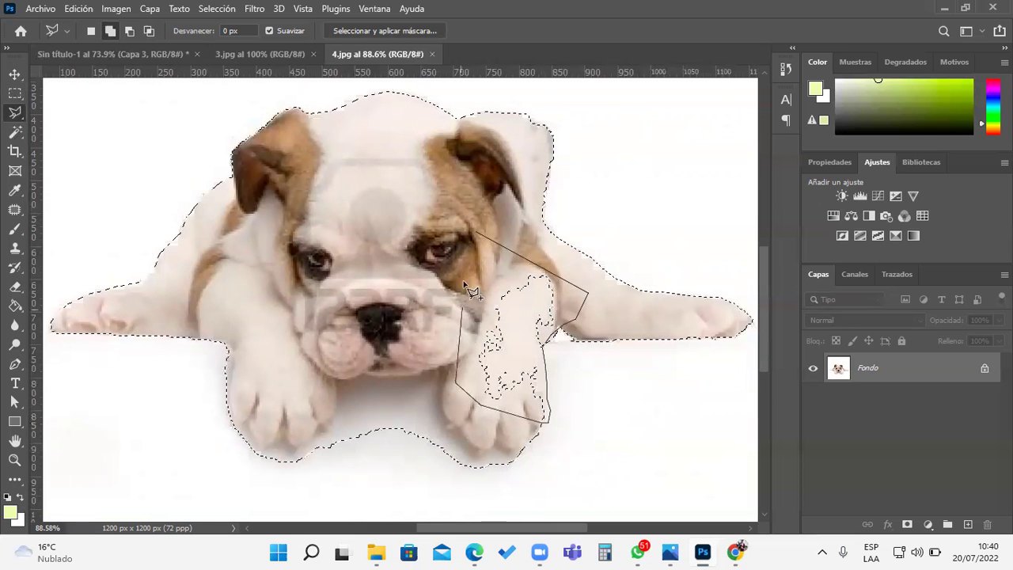
{"action": "double_click", "coordinate": [480, 251]}
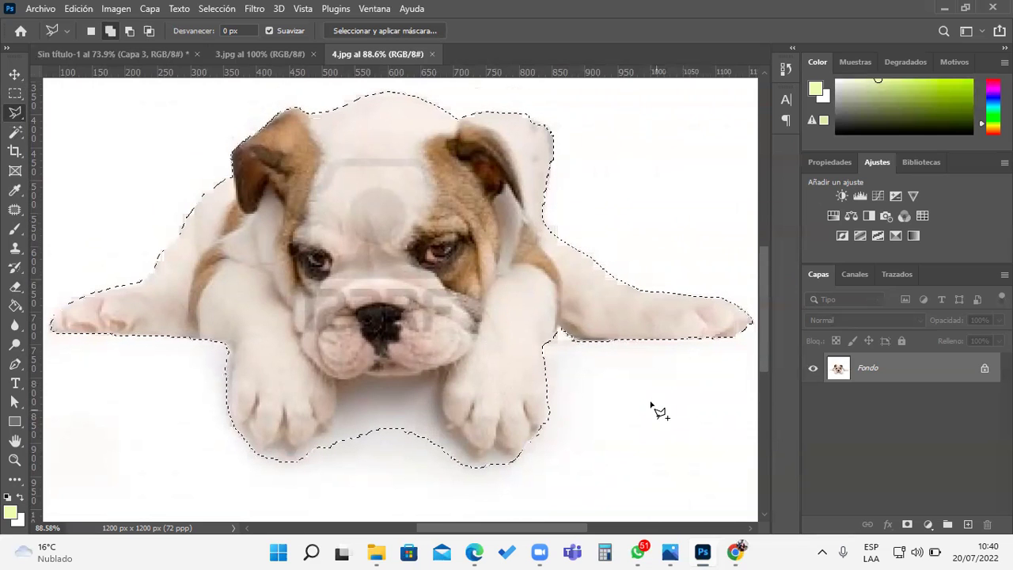
Subtract the shadow beneath the puppy's chin and around both front paws from the selection with the Polygonal Lasso.
{"action": "scroll", "coordinate": [660, 412], "scroll_direction": "down", "scroll_amount": 1}
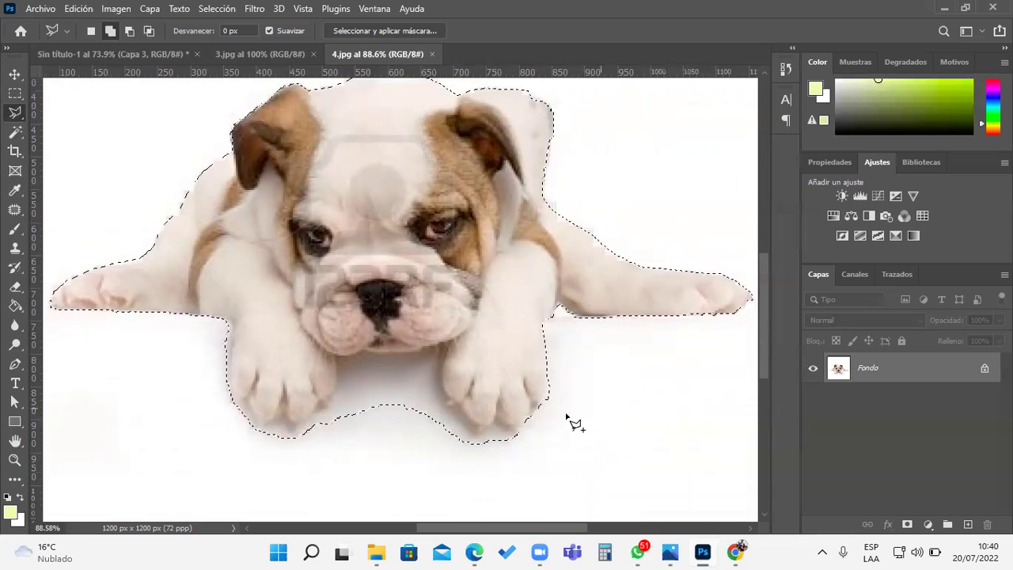
{"action": "left_click", "coordinate": [130, 31]}
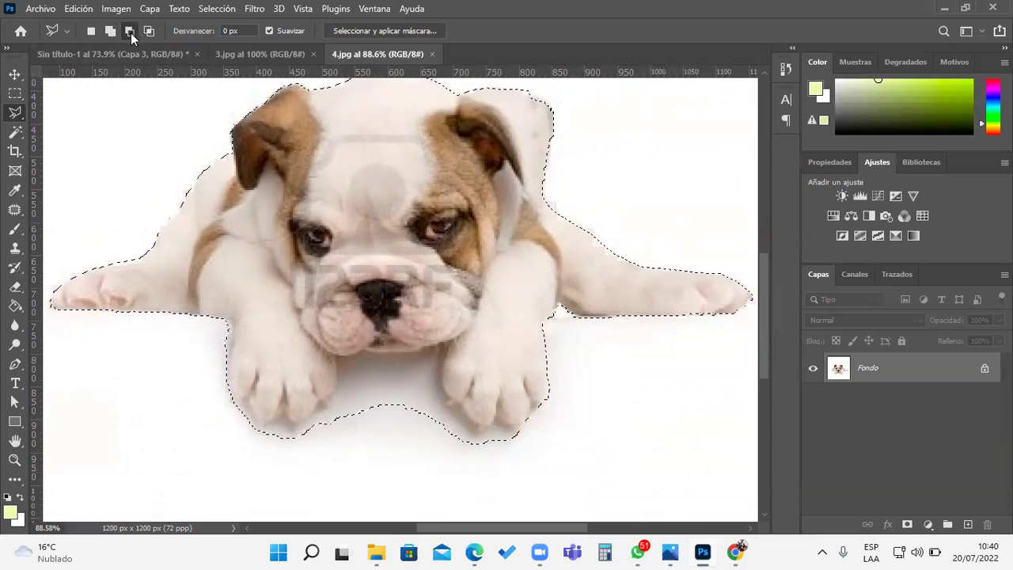
{"action": "left_click", "coordinate": [520, 432]}
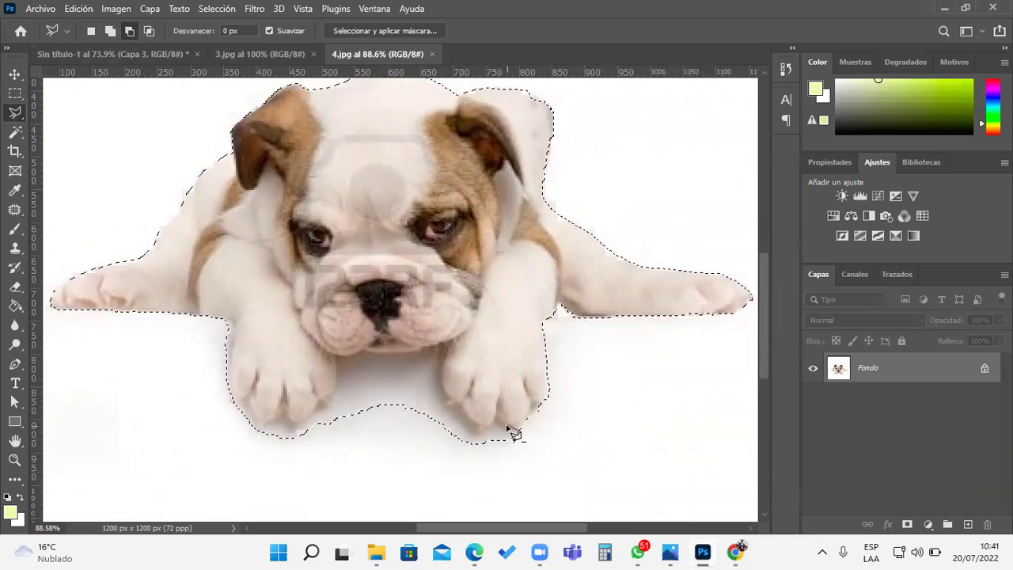
{"action": "left_click", "coordinate": [456, 405]}
{"action": "left_click", "coordinate": [443, 382]}
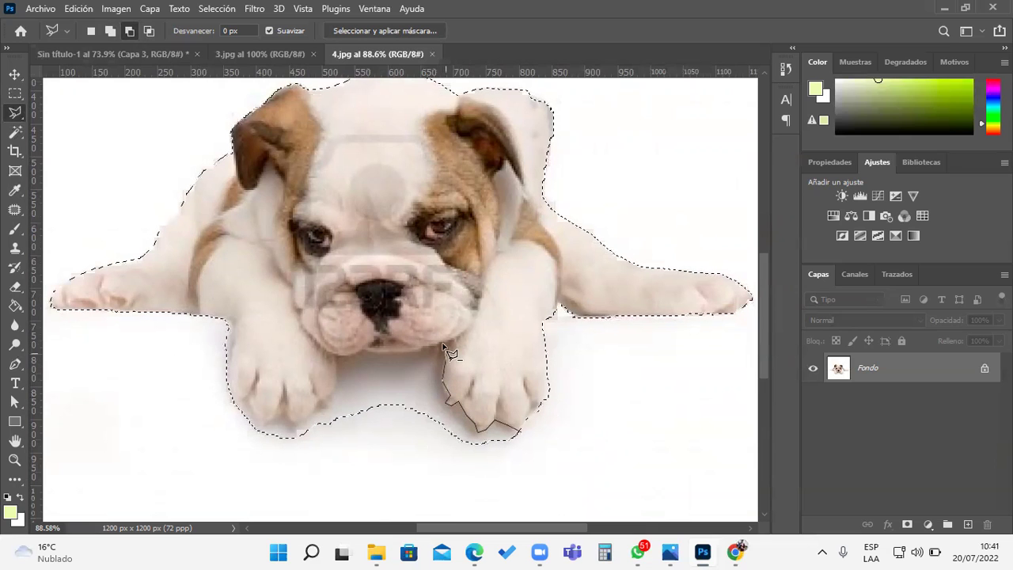
{"action": "left_click", "coordinate": [443, 346]}
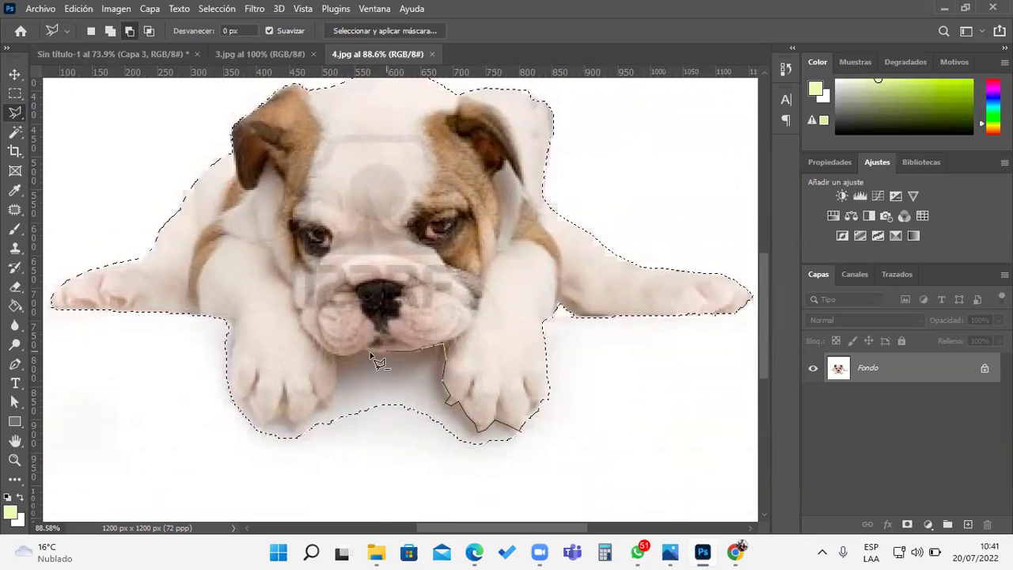
{"action": "left_click", "coordinate": [339, 354]}
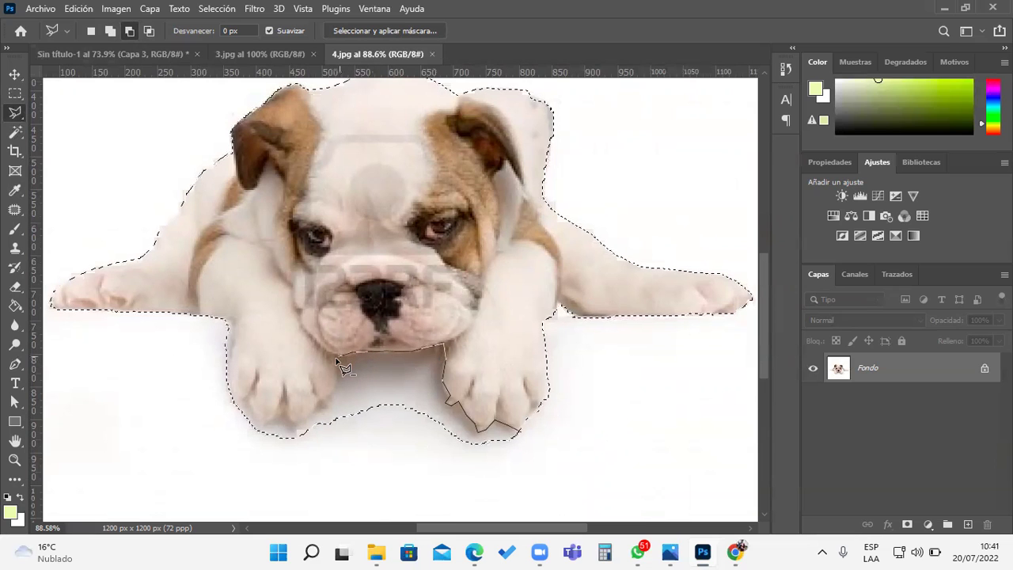
{"action": "left_click", "coordinate": [328, 402]}
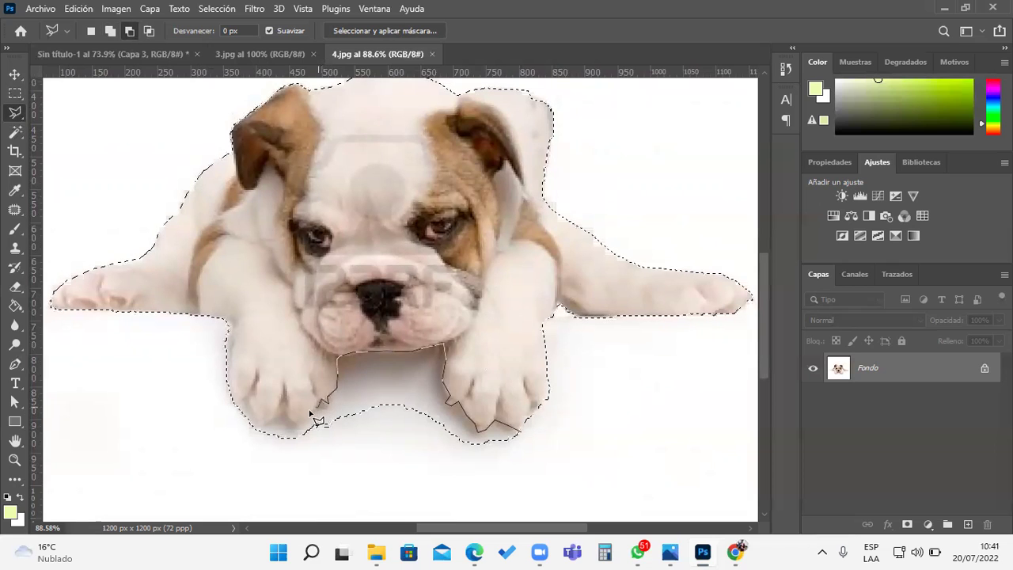
{"action": "left_click", "coordinate": [290, 420]}
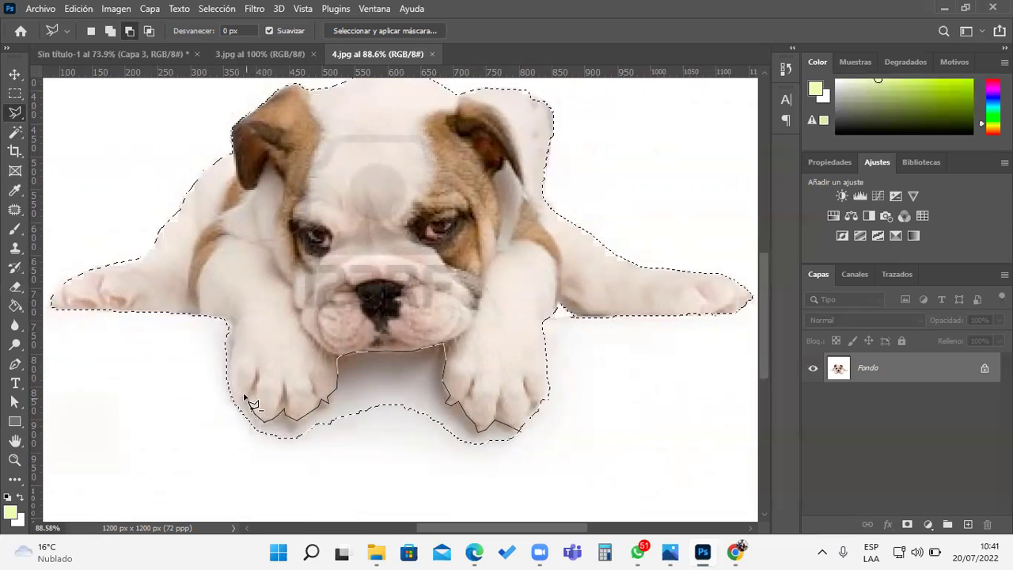
{"action": "left_click", "coordinate": [229, 360]}
{"action": "left_click", "coordinate": [183, 365]}
{"action": "left_click", "coordinate": [168, 436]}
{"action": "left_click", "coordinate": [384, 474]}
{"action": "left_click", "coordinate": [577, 475]}
{"action": "left_click", "coordinate": [526, 436]}
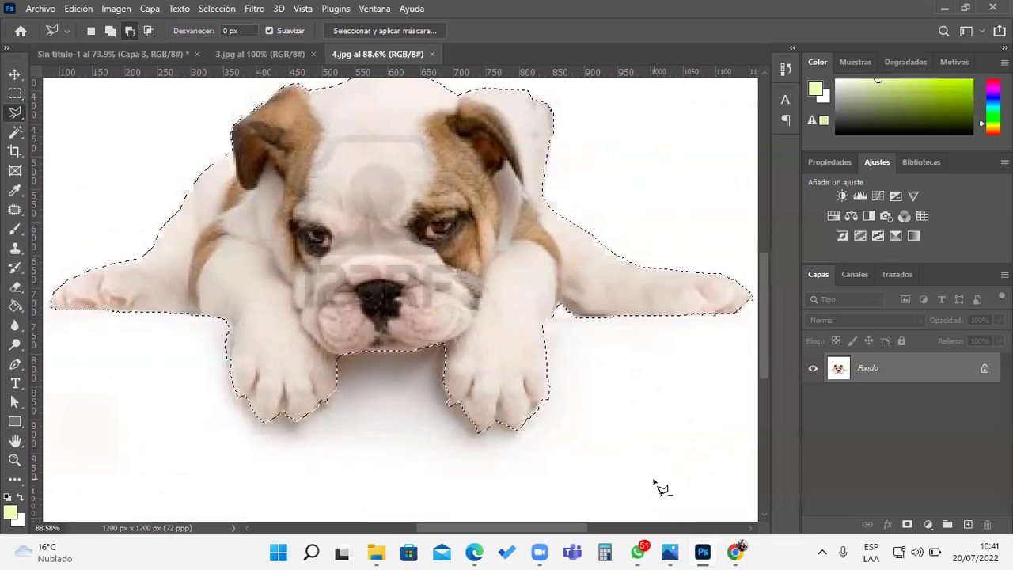
{"action": "scroll", "coordinate": [638, 441], "scroll_direction": "up", "scroll_amount": 1}
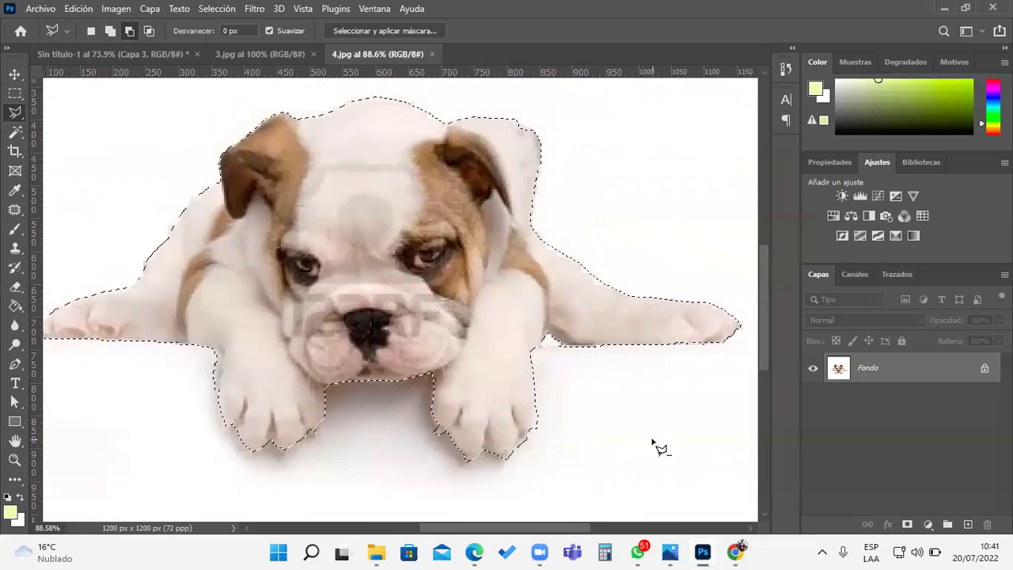